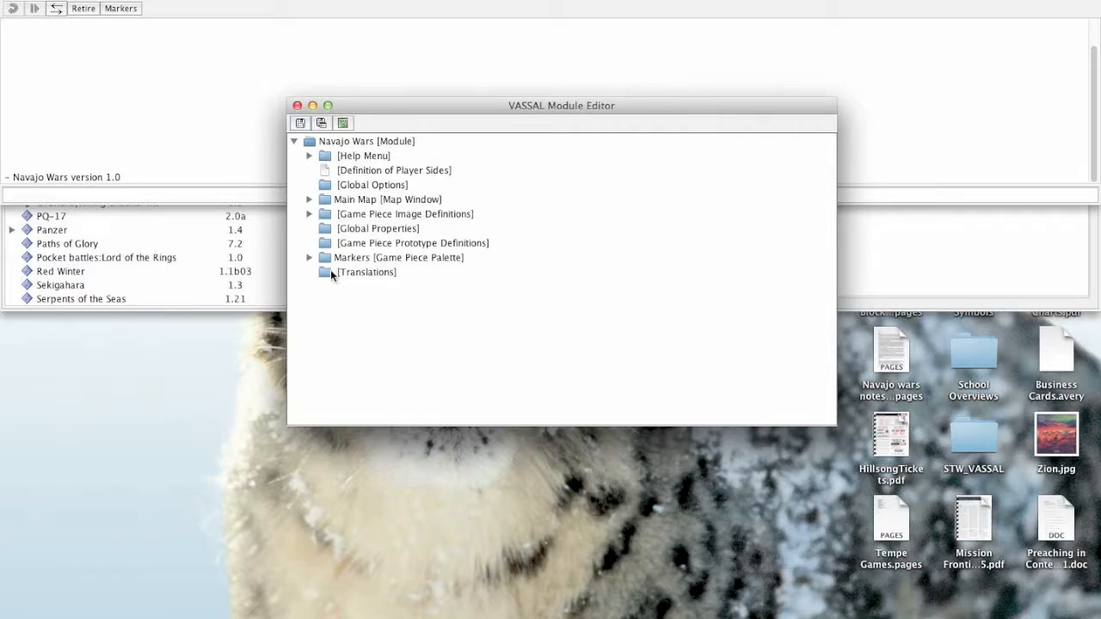
# - Expand the Markers palette in the module tree, then show and widen the Markers panel to examine how its pieces appear
pyautogui.click(309, 258)
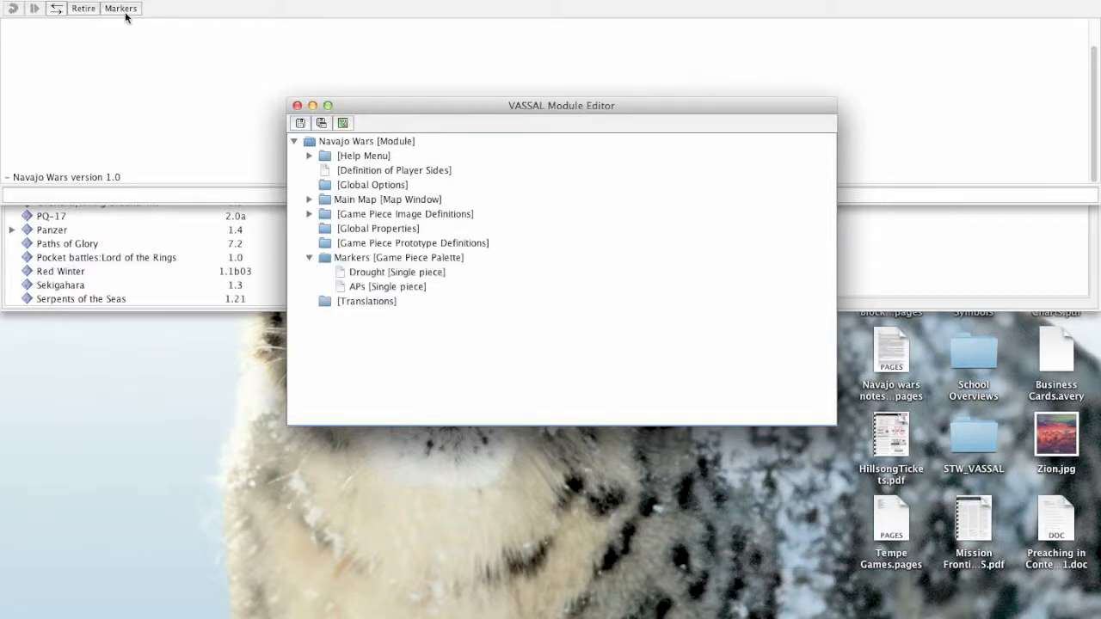
pyautogui.click(182, 14)
pyautogui.click(117, 9)
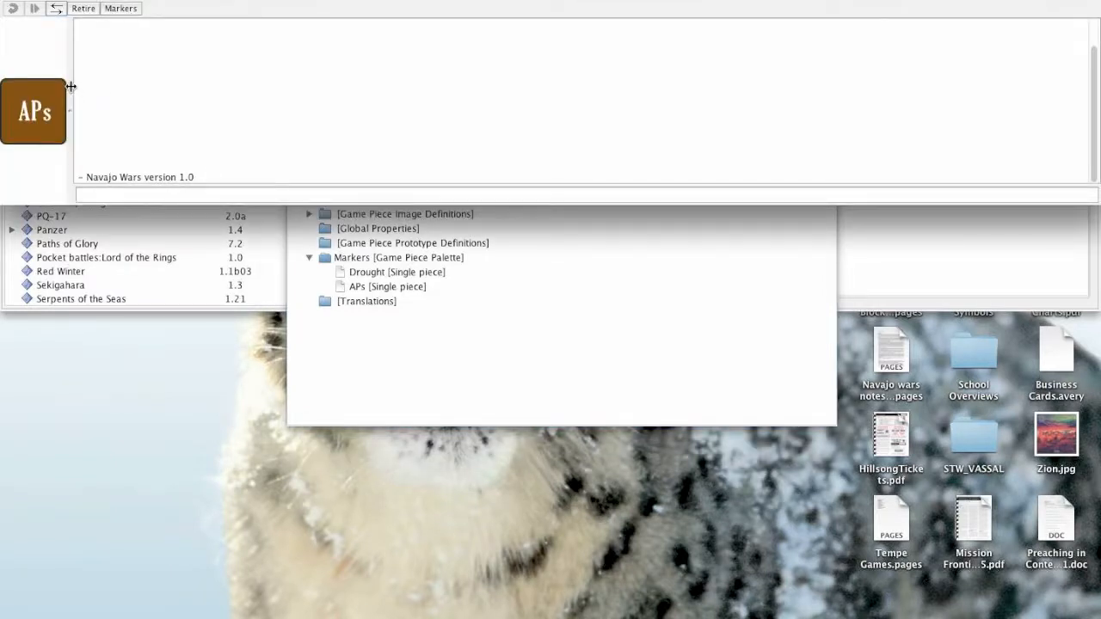
pyautogui.moveTo(70, 86); pyautogui.dragTo(315, 92)
pyautogui.click(172, 112)
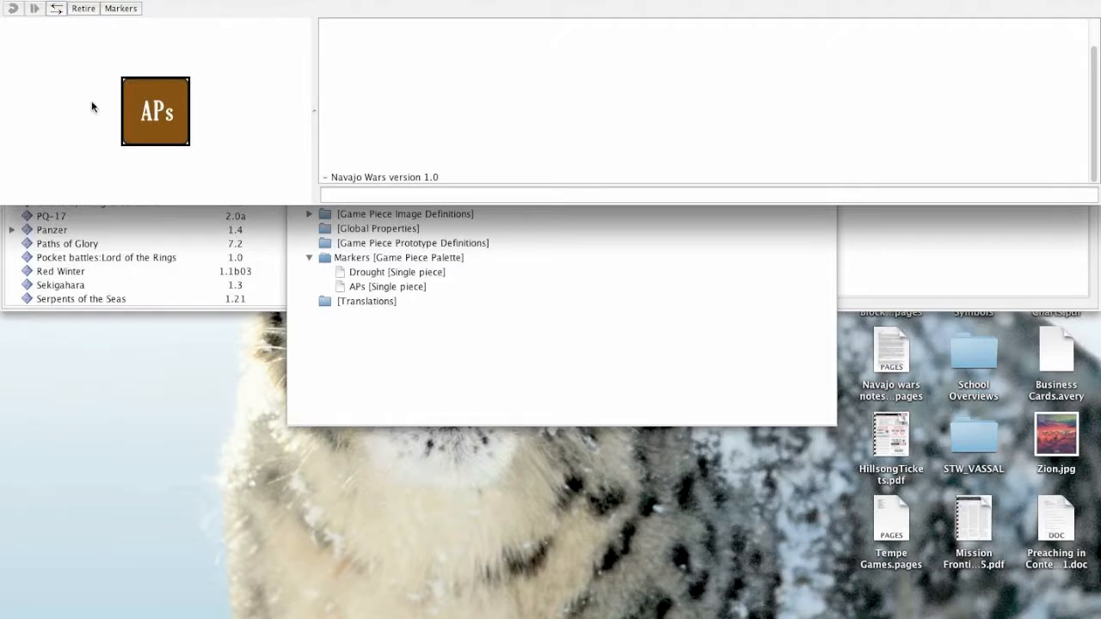
pyautogui.moveTo(41, 98); pyautogui.dragTo(100, 150)
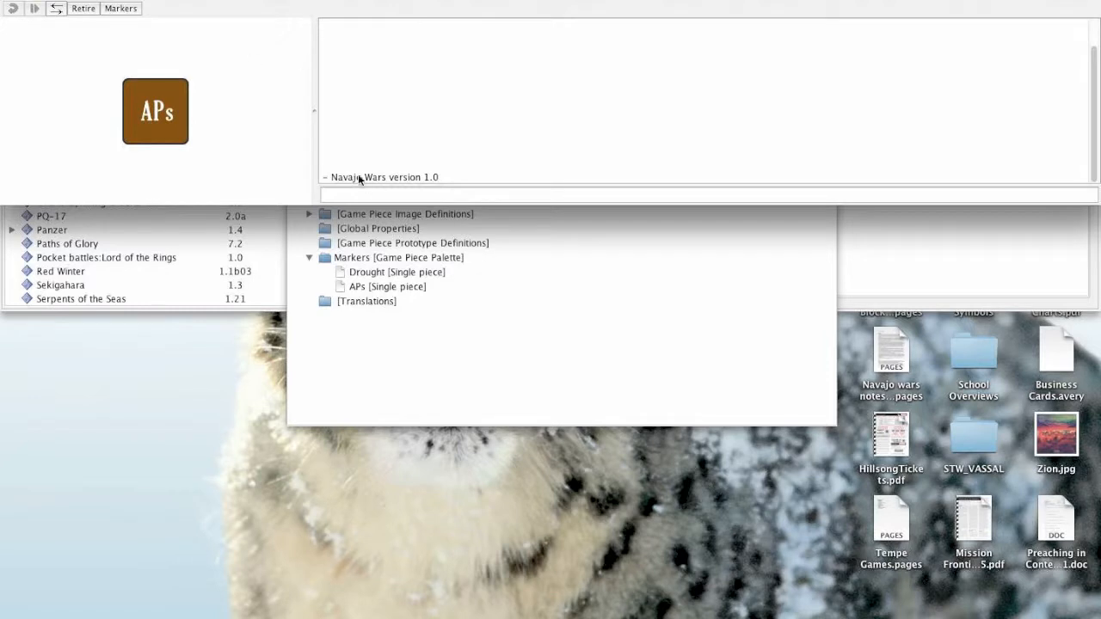
pyautogui.click(379, 273)
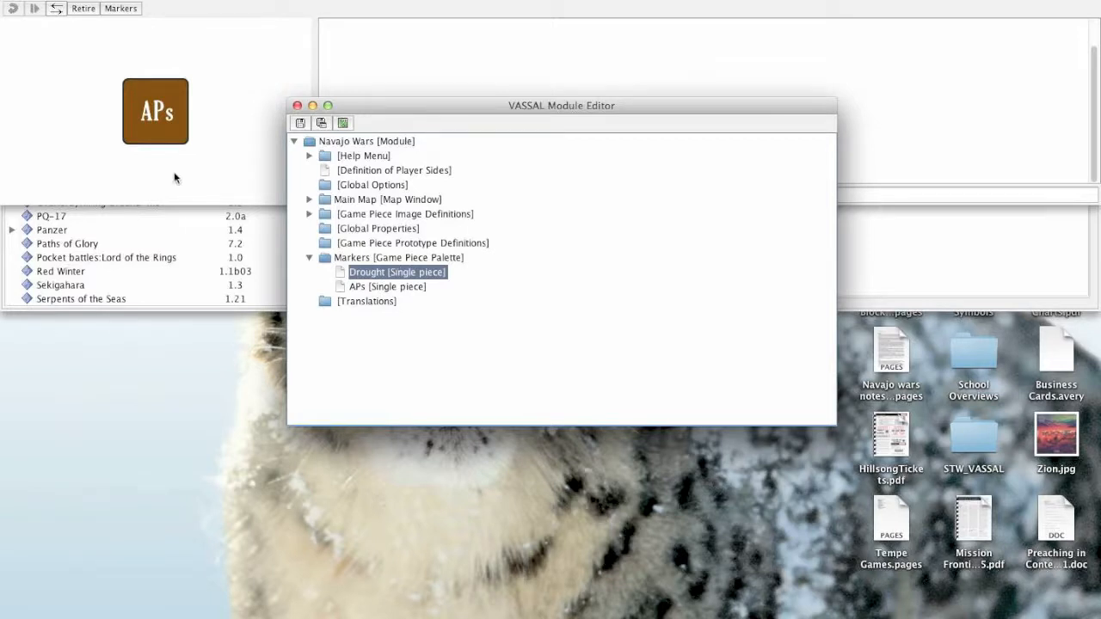
pyautogui.moveTo(136, 132); pyautogui.dragTo(212, 110)
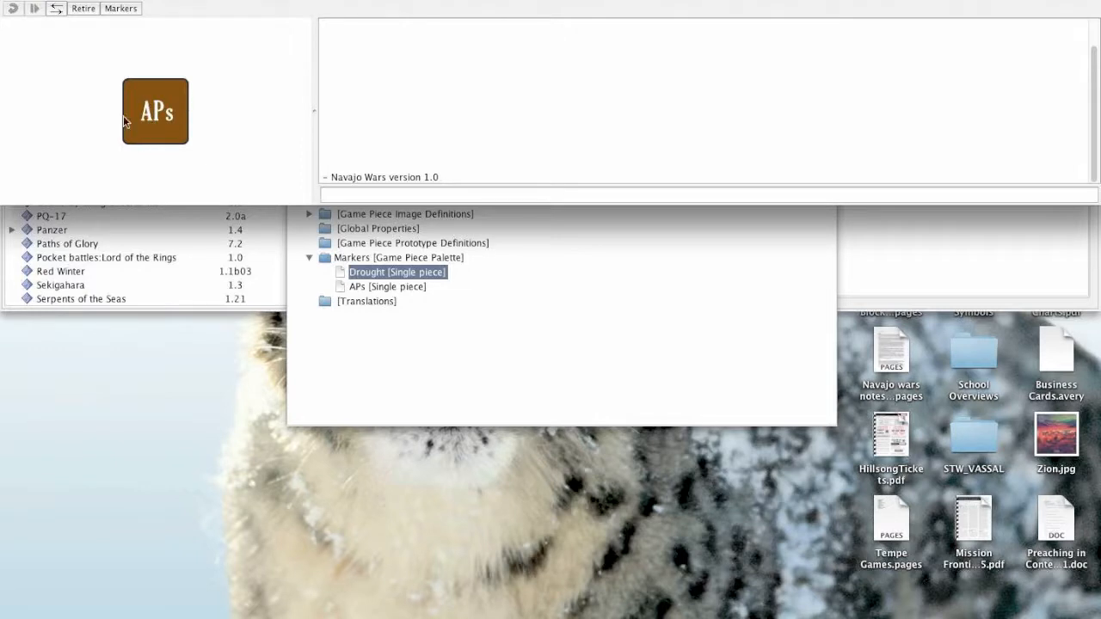
# - Add a scrollable list named "General Markers" to the Markers game piece palette
pyautogui.click(368, 260)
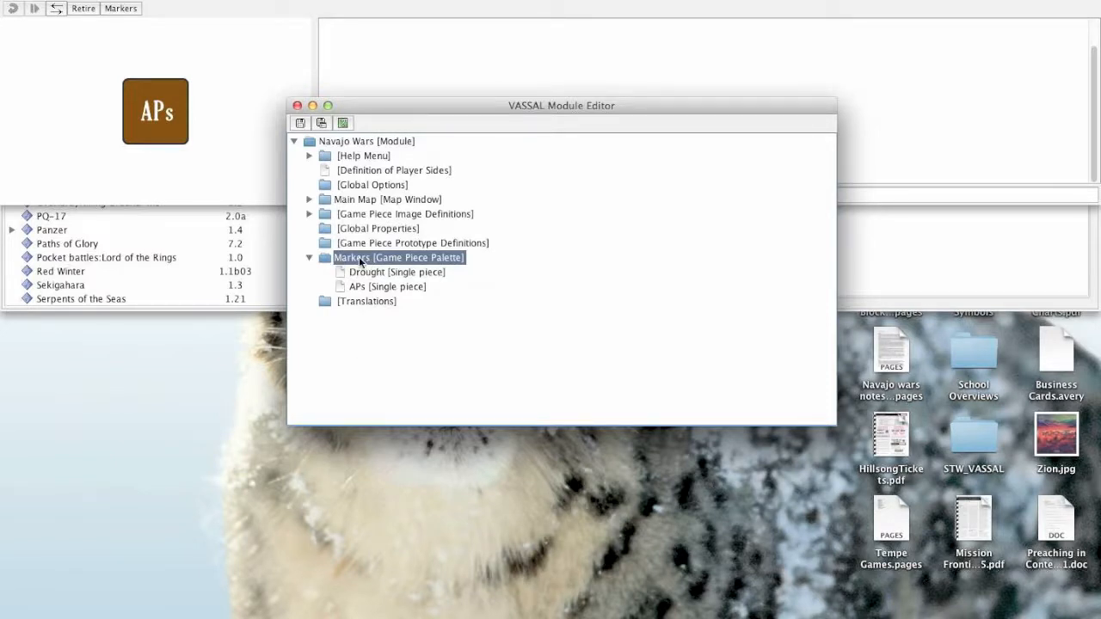
pyautogui.rightClick(361, 263)
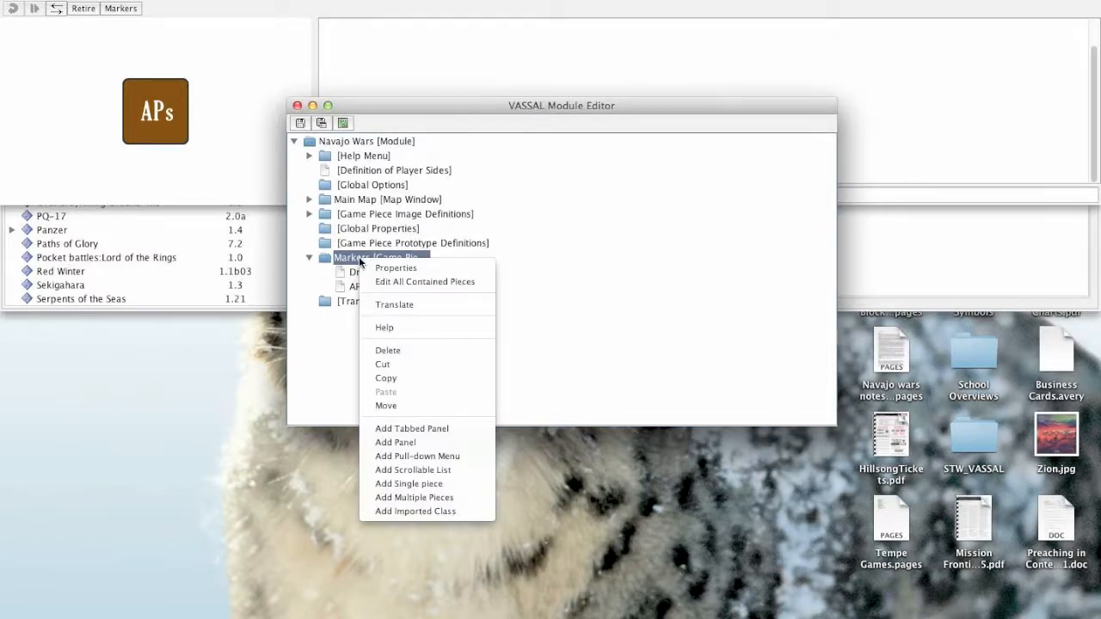
pyautogui.click(398, 471)
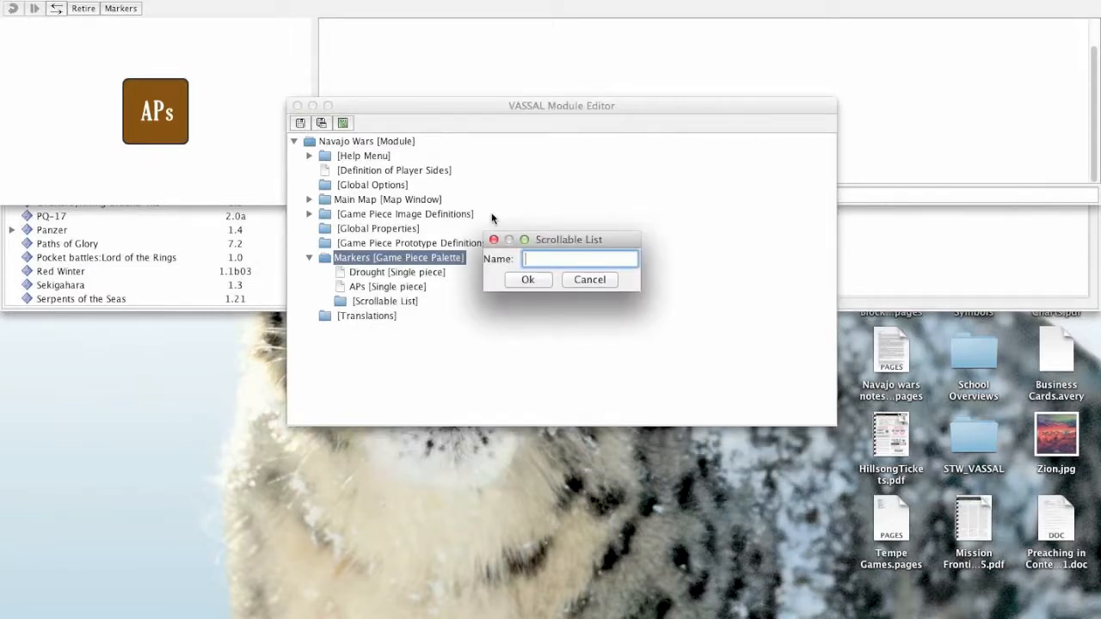
pyautogui.write('General Markers')
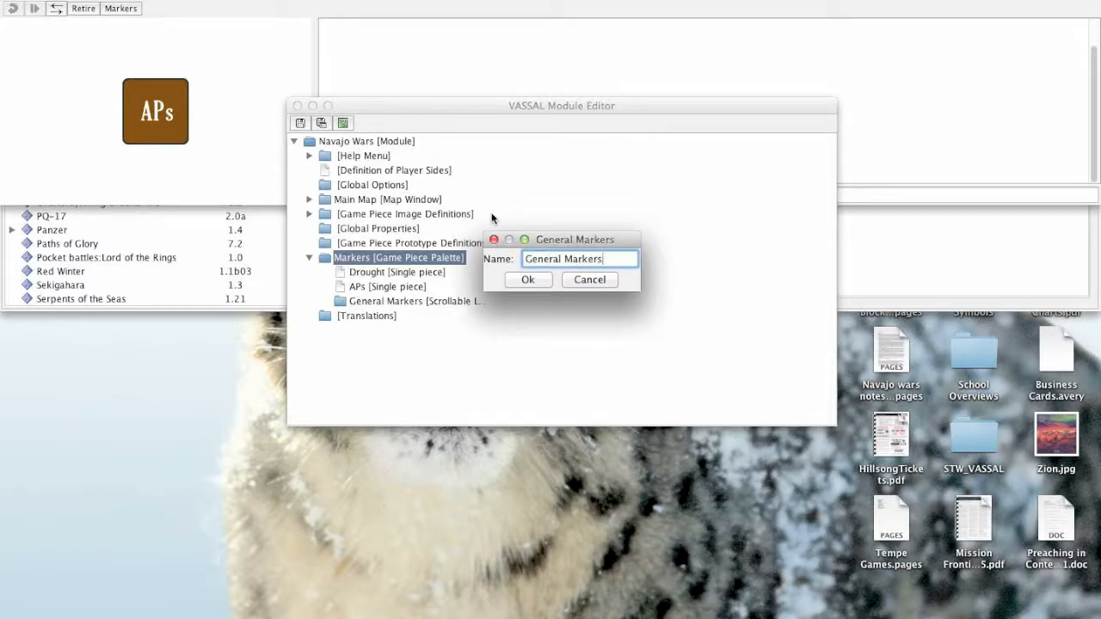
pyautogui.click(516, 279)
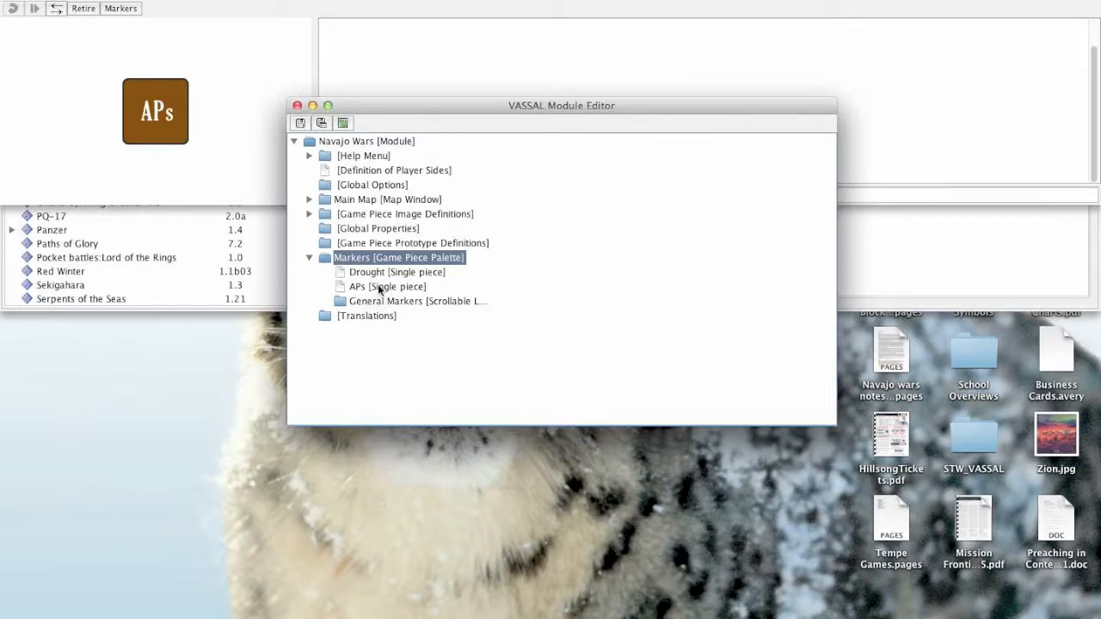
# - Relocate the Drought piece from the Markers palette into the General Markers list and expand that list
pyautogui.click(377, 287)
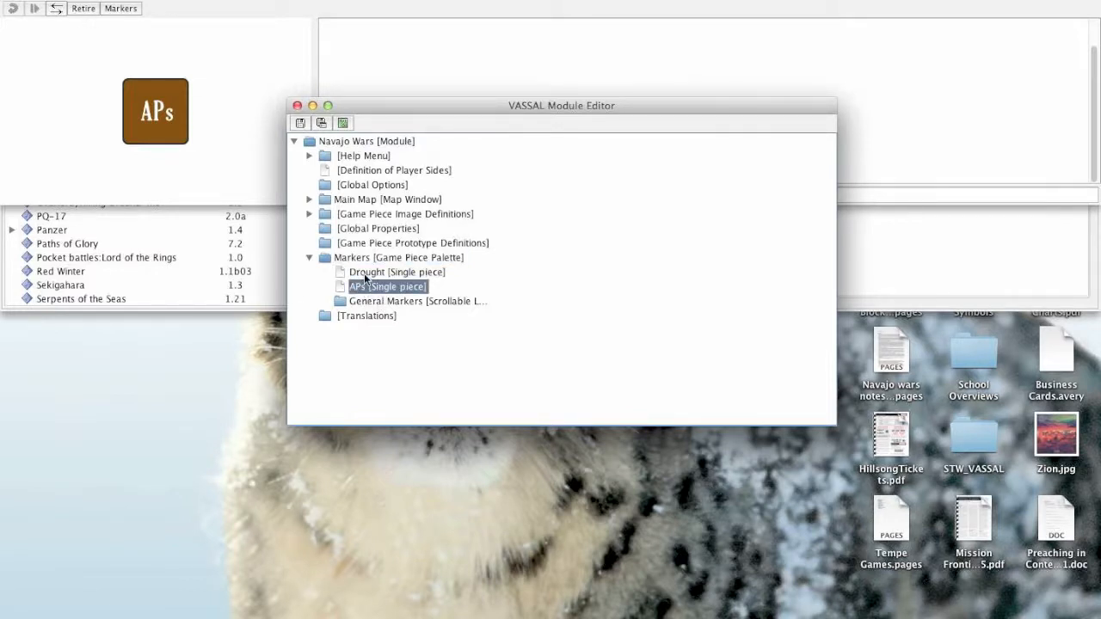
pyautogui.click(366, 273)
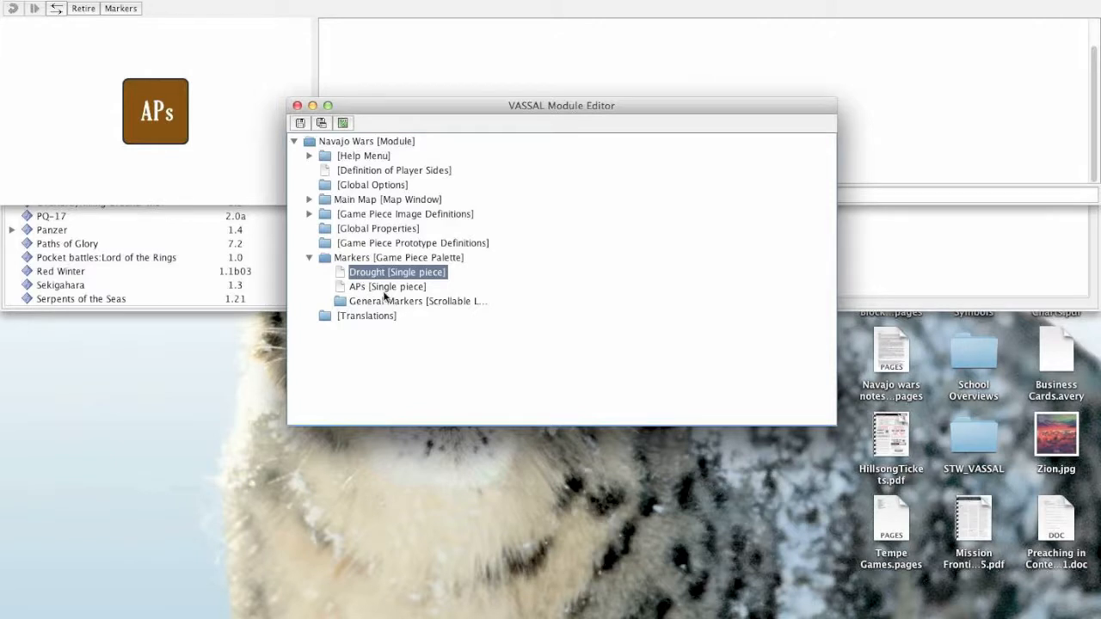
pyautogui.click(368, 303)
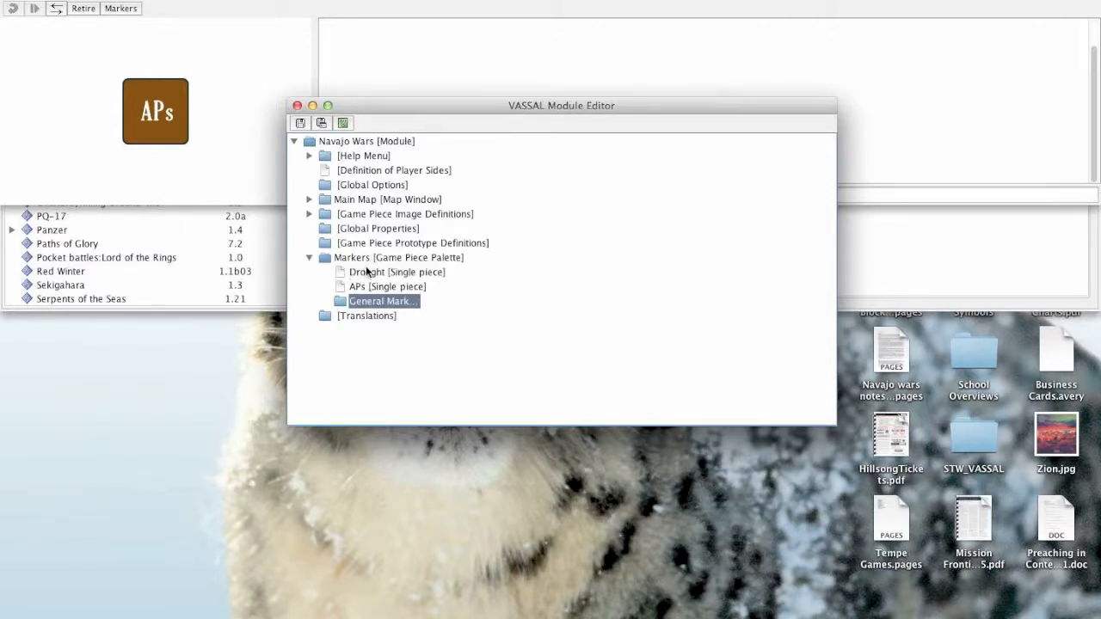
pyautogui.click(344, 273)
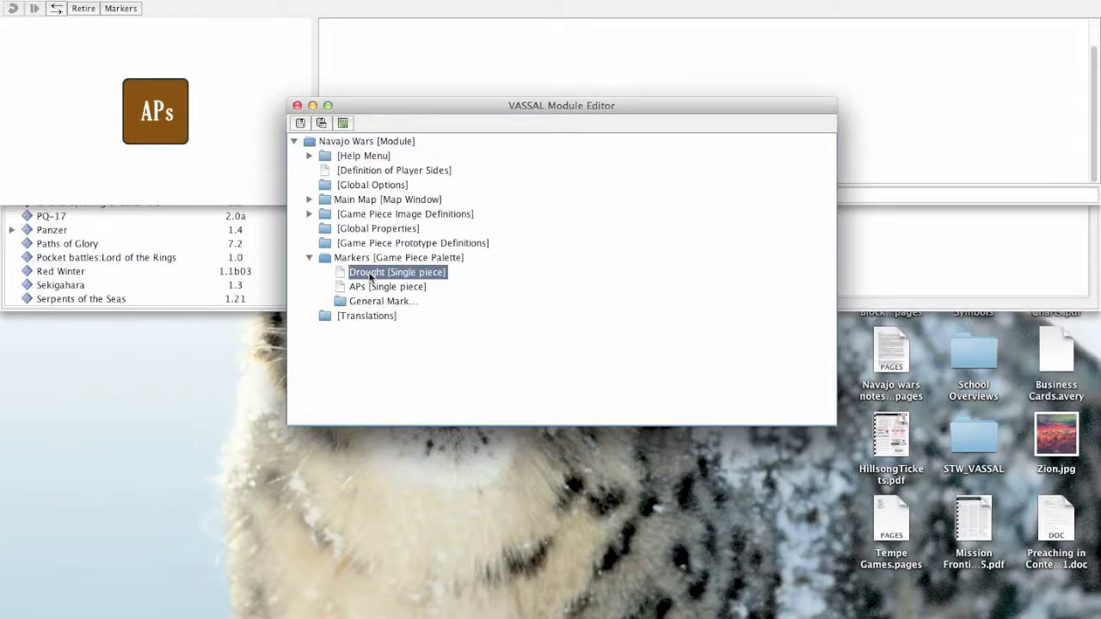
pyautogui.click(364, 306)
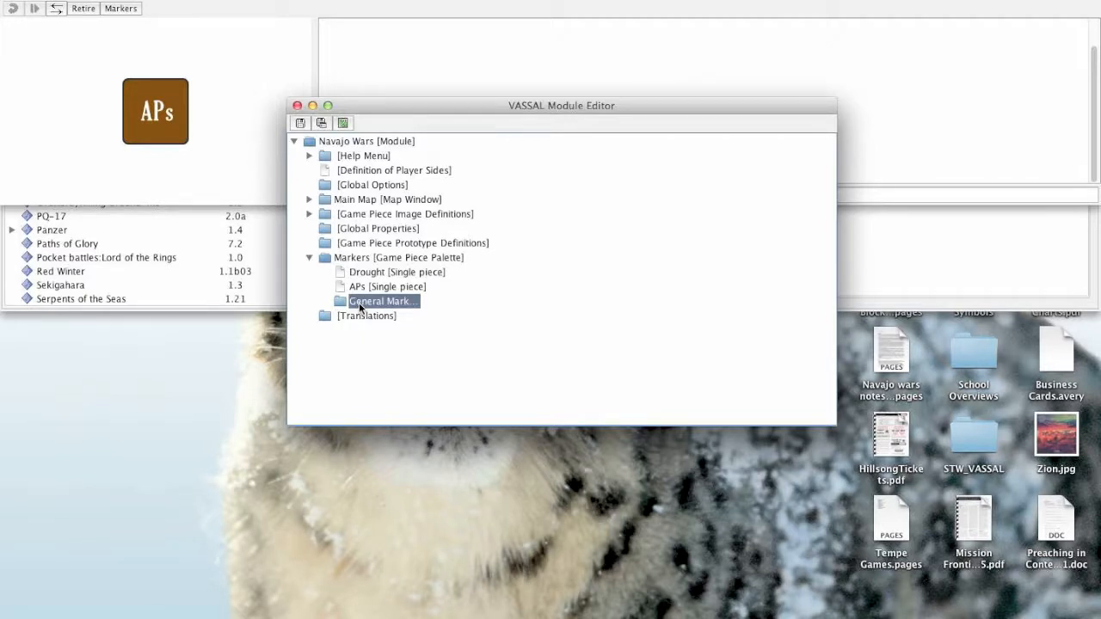
pyautogui.moveTo(358, 302); pyautogui.dragTo(358, 302)
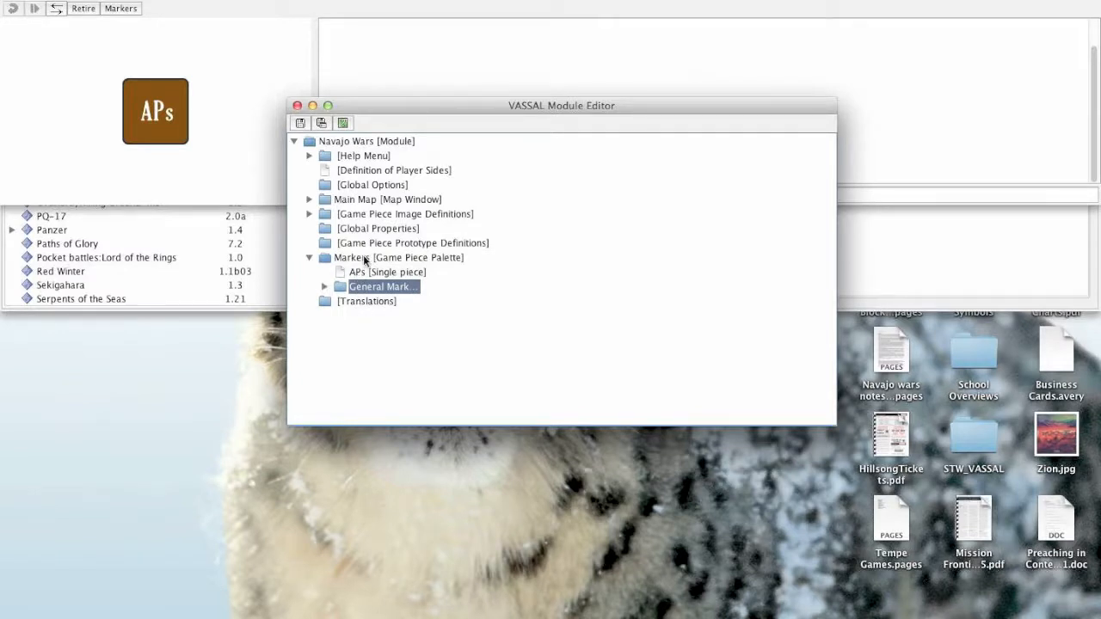
pyautogui.click(325, 287)
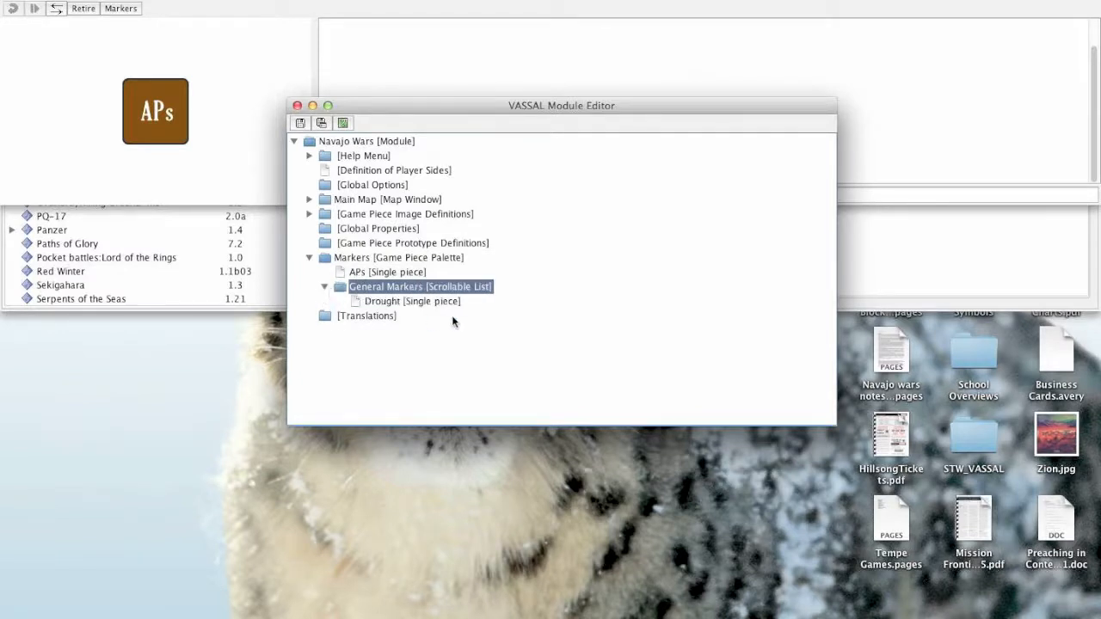
# - Relocate the APs piece from the Markers palette into the General Markers list
pyautogui.click(370, 257)
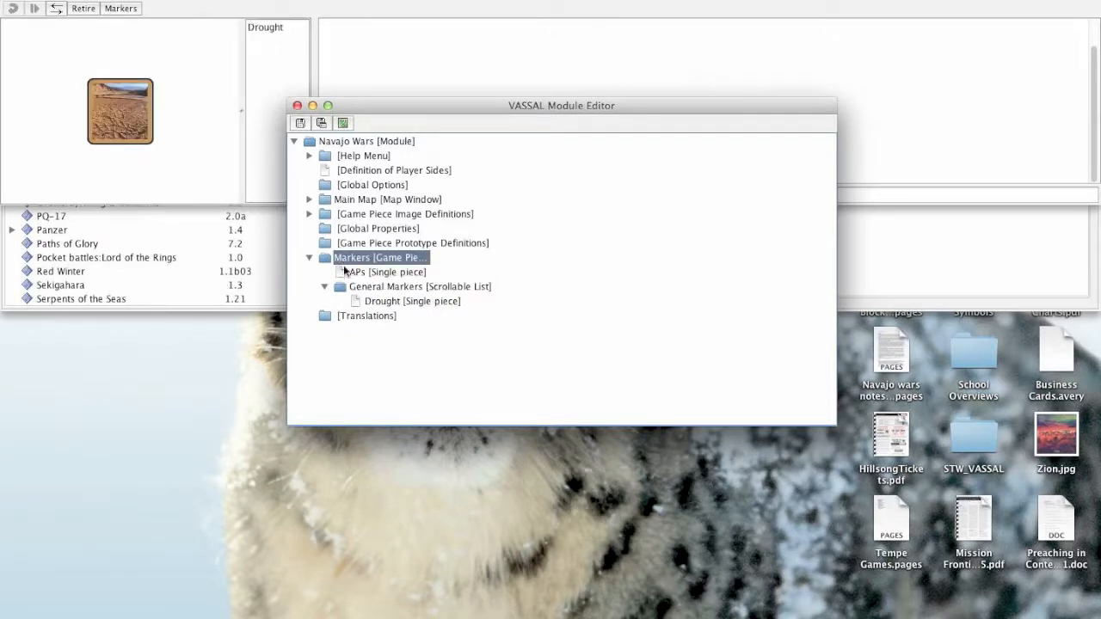
pyautogui.click(381, 287)
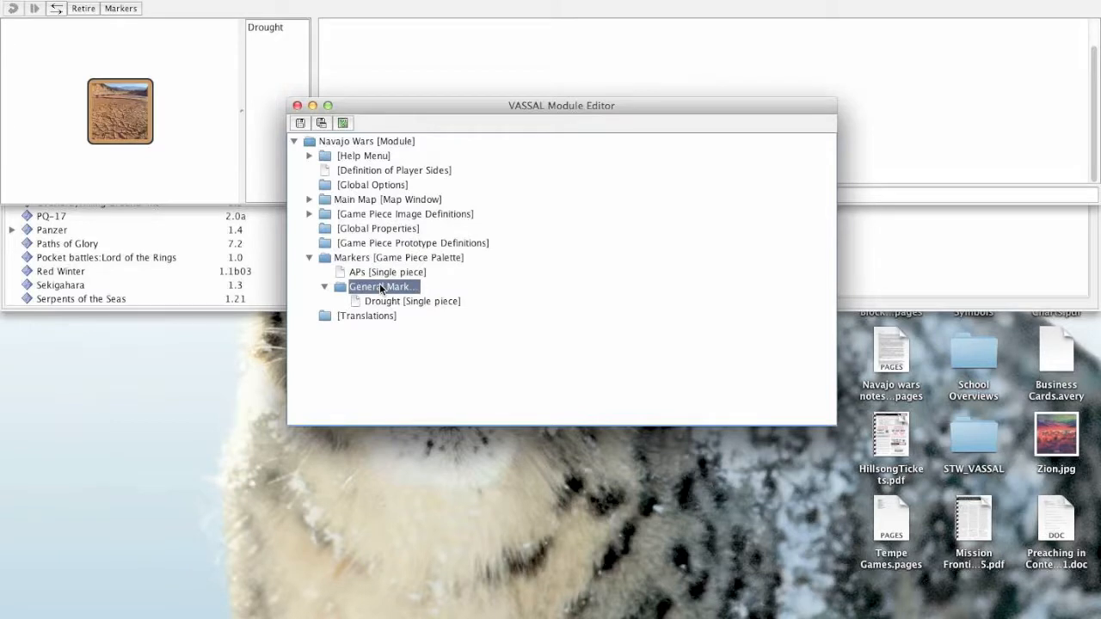
pyautogui.click(382, 307)
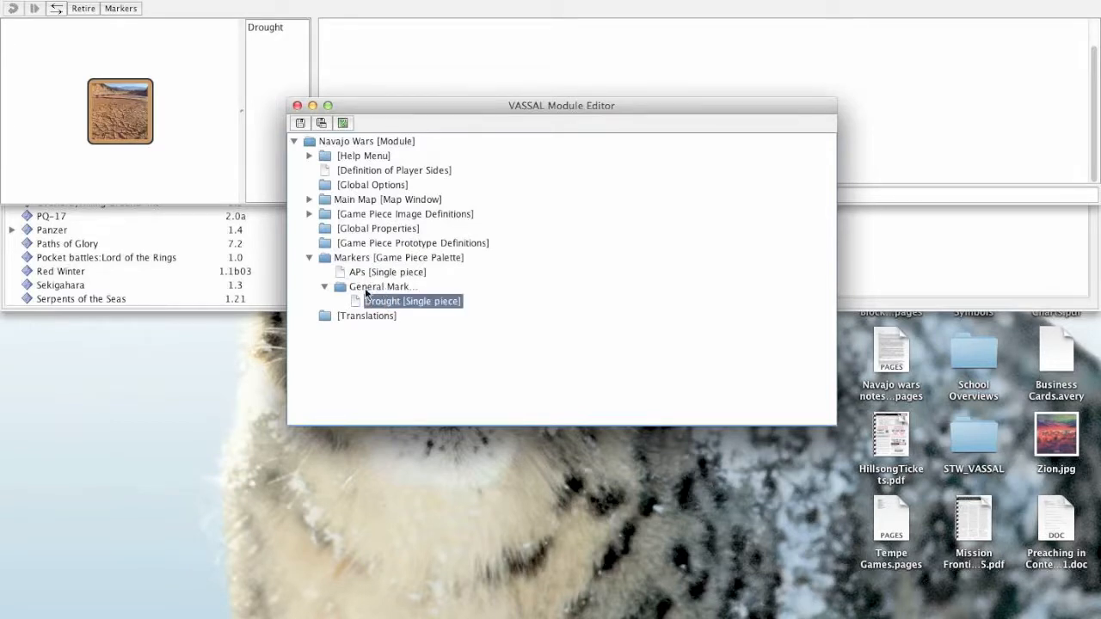
pyautogui.click(356, 273)
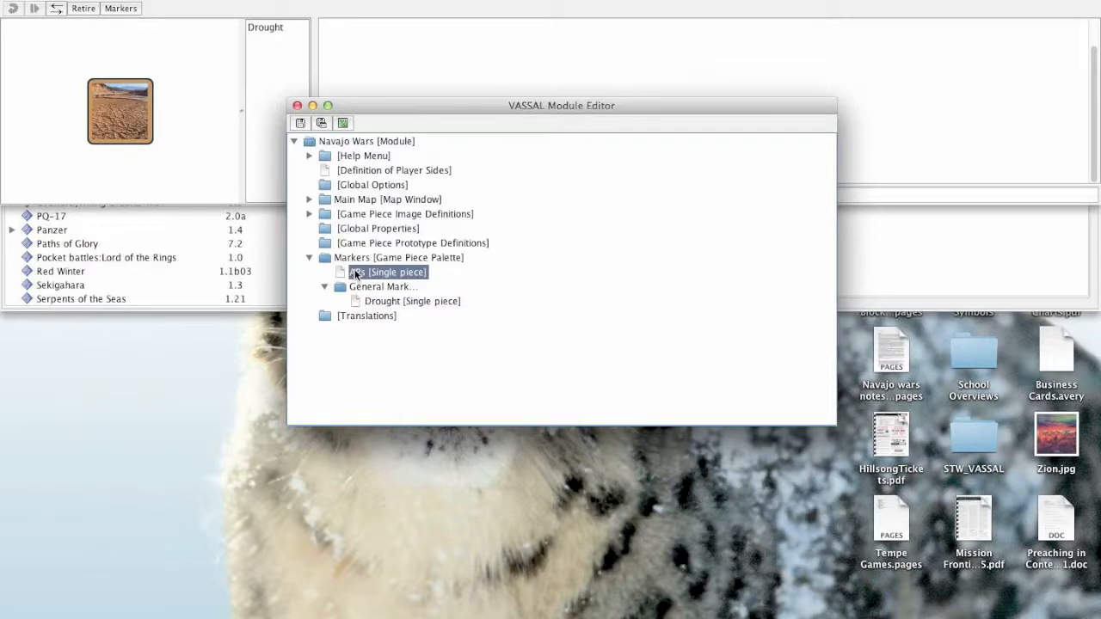
pyautogui.moveTo(356, 274); pyautogui.dragTo(375, 292)
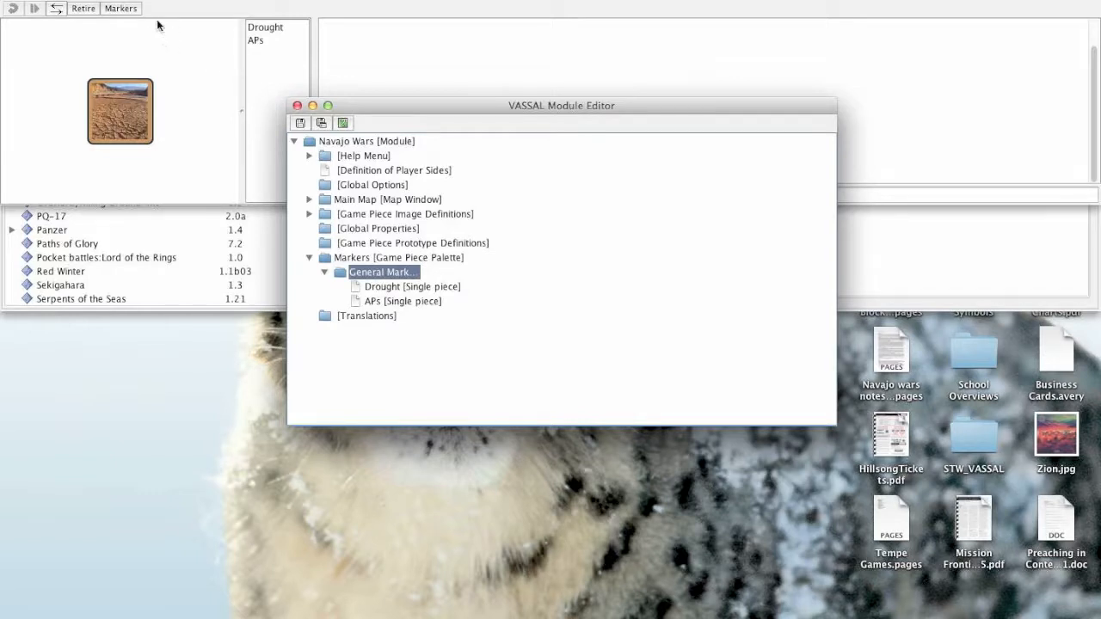
# - Hide and reshow the Markers panel, and preview the APs and Drought pieces in its list
pyautogui.click(120, 9)
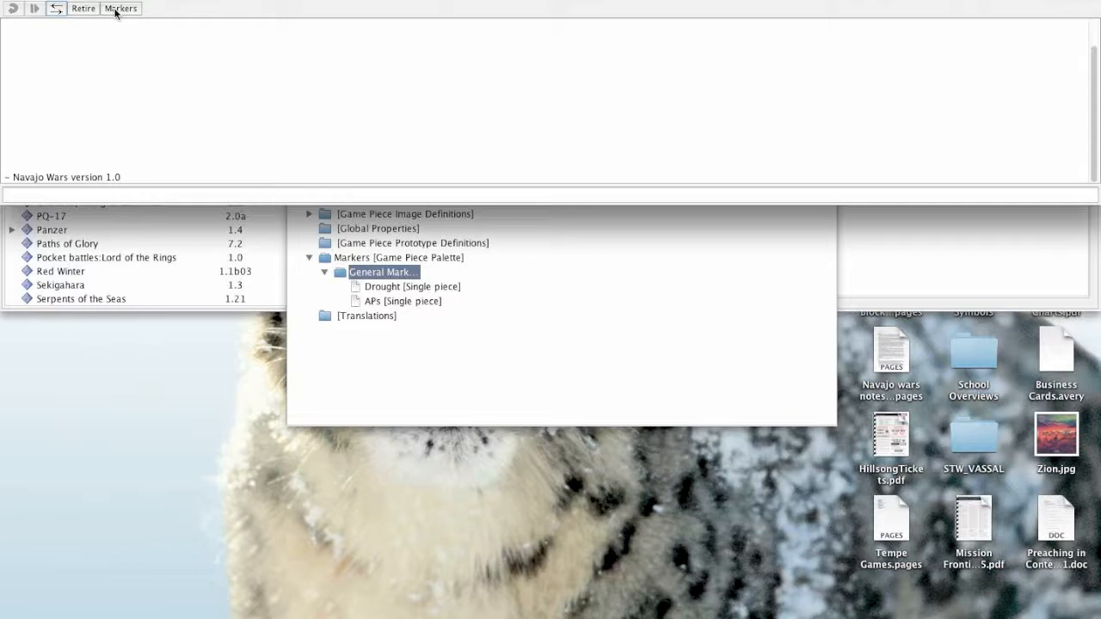
pyautogui.click(117, 8)
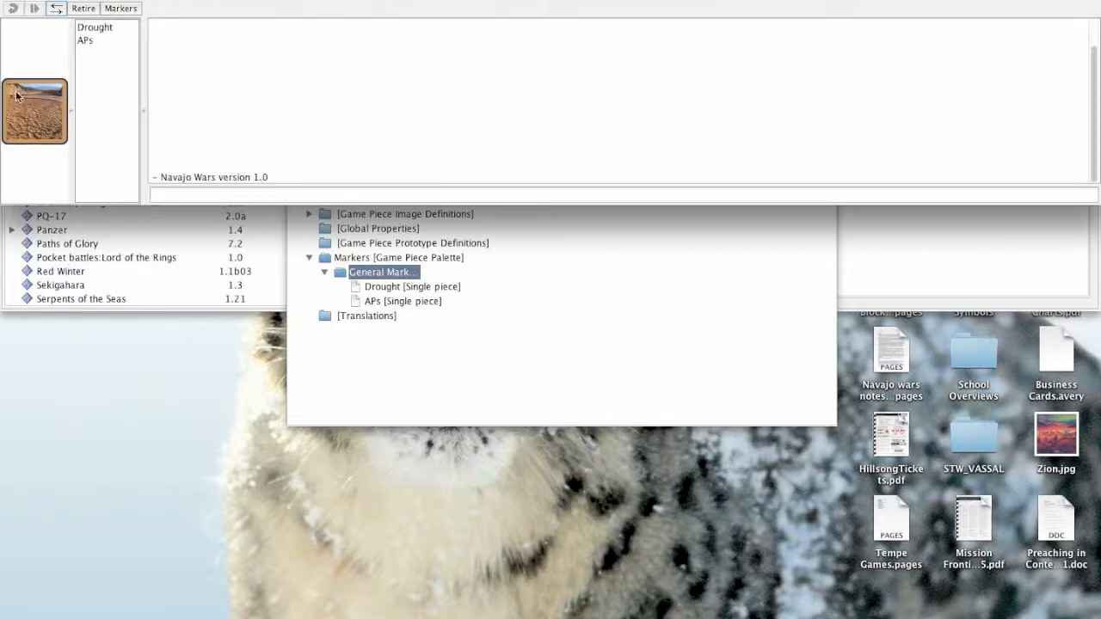
pyautogui.click(86, 41)
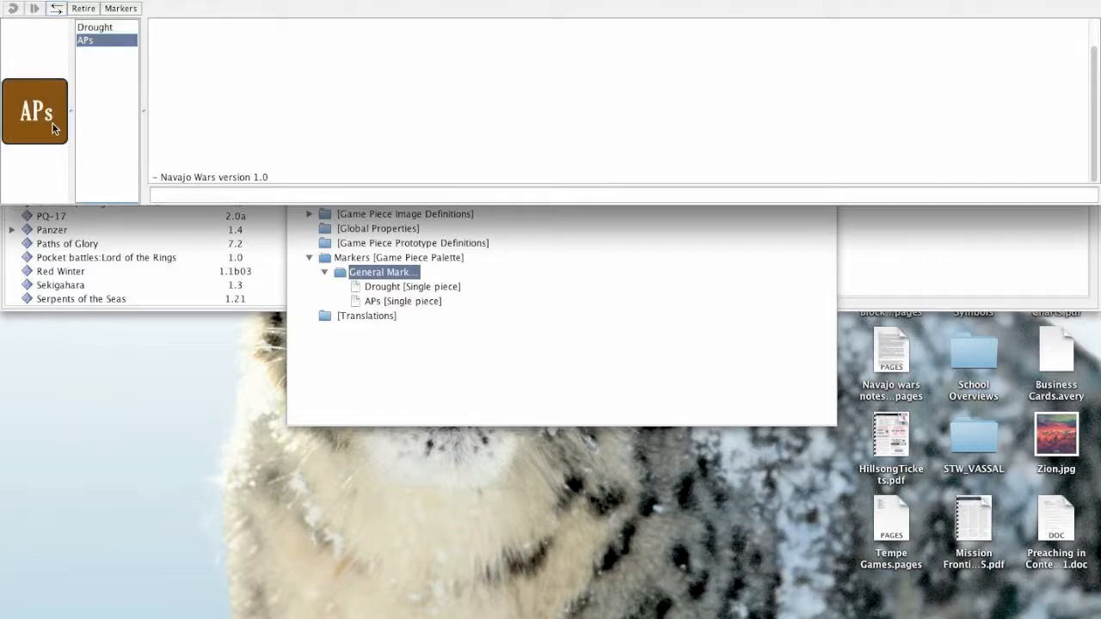
pyautogui.moveTo(52, 123)
pyautogui.mouseDown()
pyautogui.moveTo(157, 193)
pyautogui.moveTo(245, 217)
pyautogui.moveTo(68, 101)
pyautogui.mouseUp()
pyautogui.click(90, 31)
pyautogui.click(89, 41)
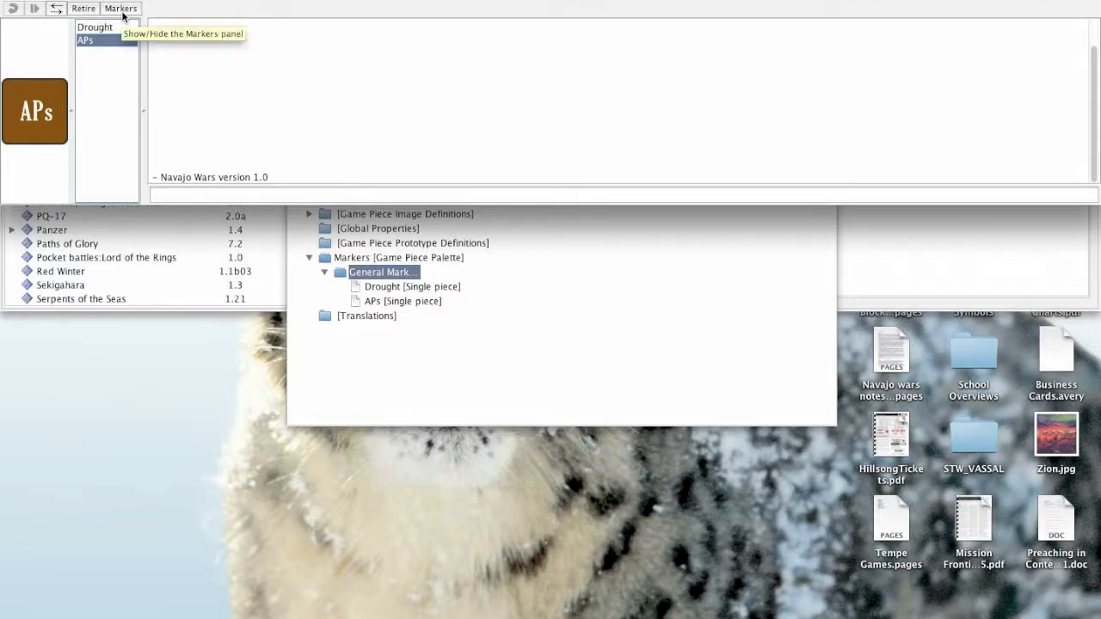
pyautogui.click(92, 28)
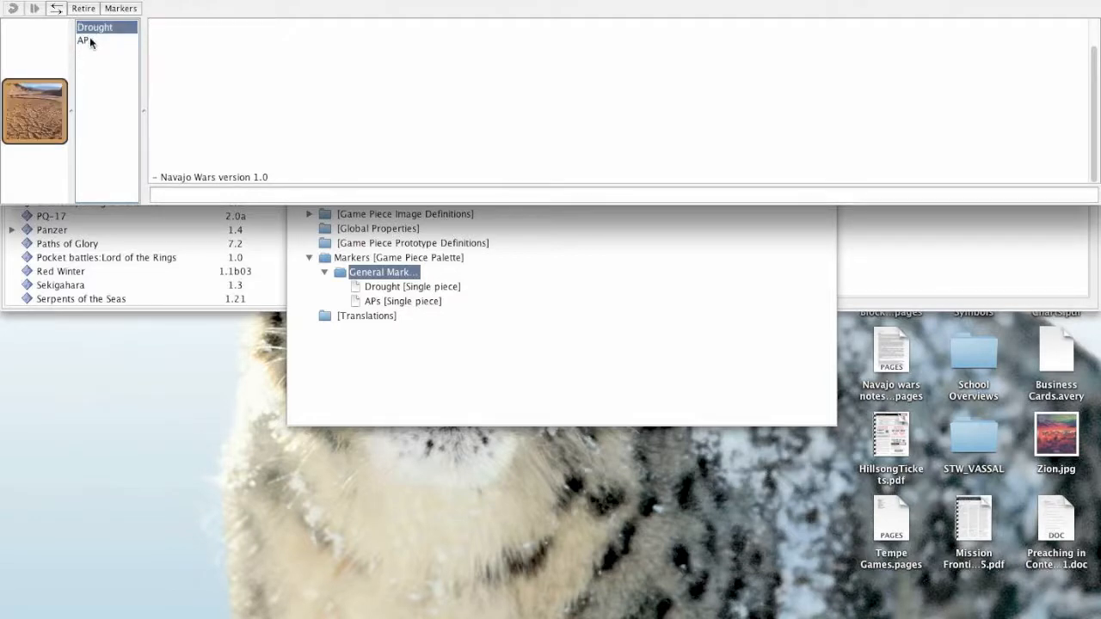
# - Open the APs piece's properties to examine its current traits, and close them without changes
pyautogui.click(417, 287)
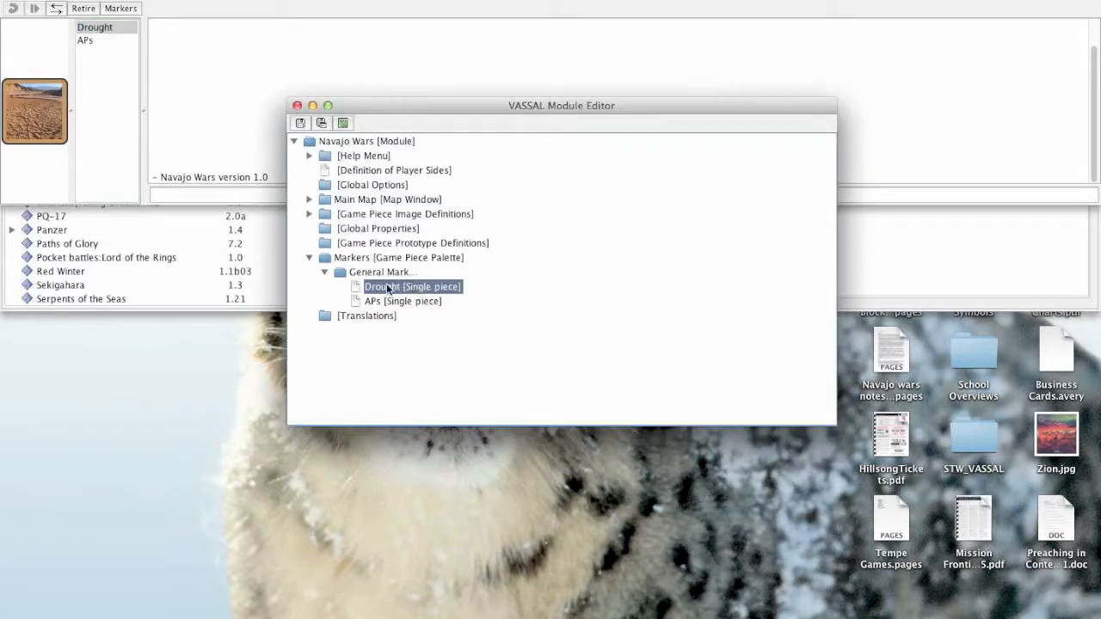
pyautogui.click(386, 302)
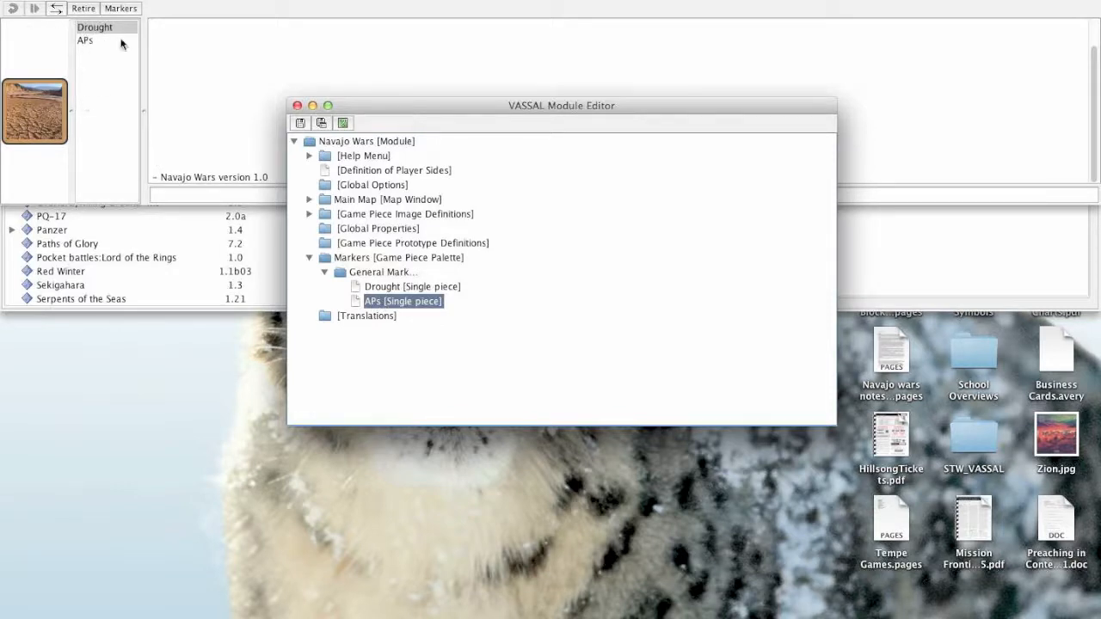
pyautogui.doubleClick(393, 300)
pyautogui.moveTo(443, 132)
pyautogui.mouseDown()
pyautogui.moveTo(500, 240)
pyautogui.moveTo(570, 230)
pyautogui.mouseUp()
pyautogui.click(718, 354)
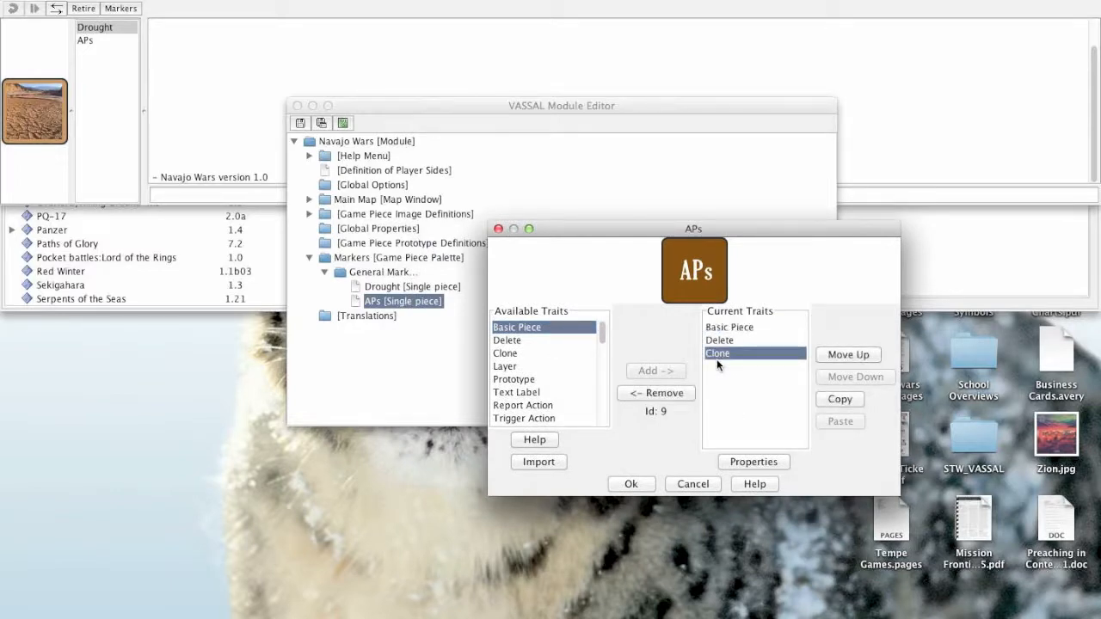
pyautogui.click(680, 484)
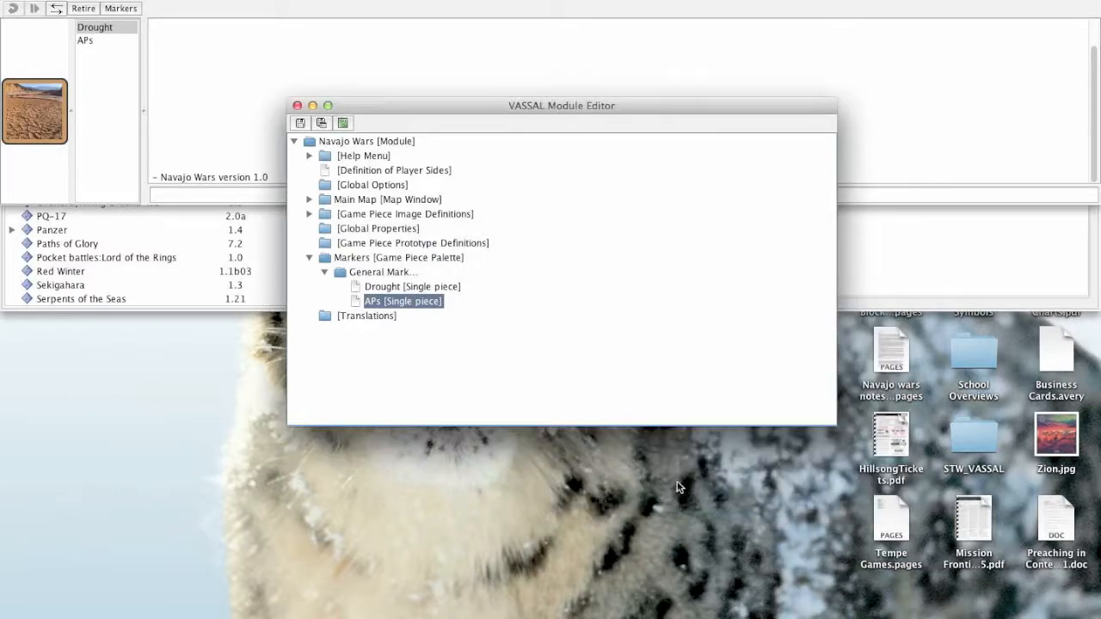
# - Reorder the APs piece in the General Markers list to position 1, ahead of the Drought piece
pyautogui.click(376, 288)
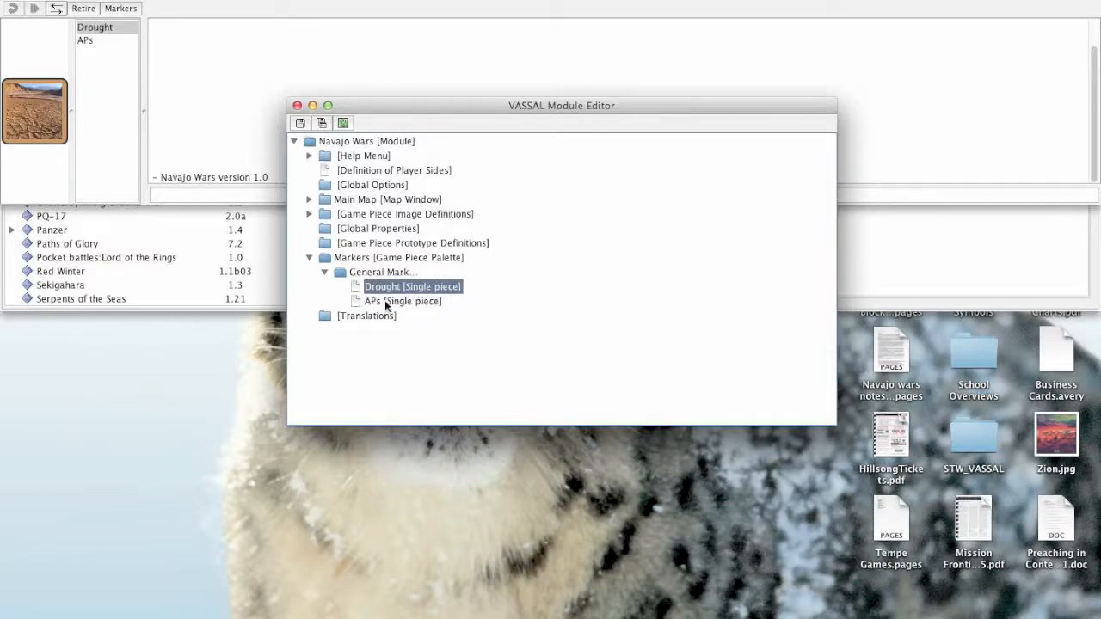
pyautogui.rightClick(384, 302)
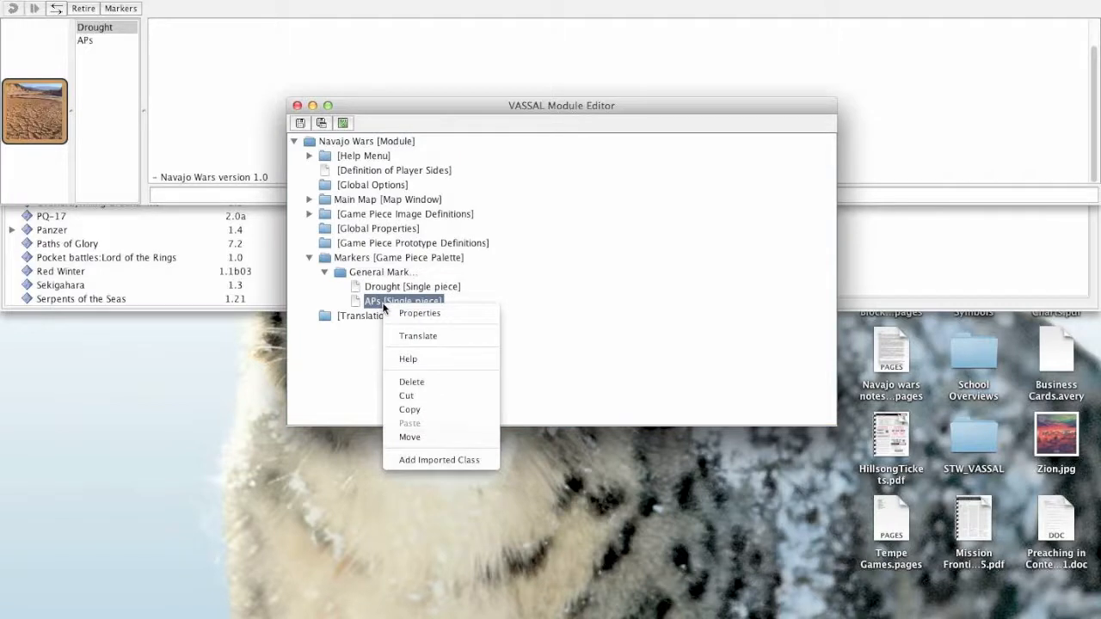
pyautogui.click(443, 436)
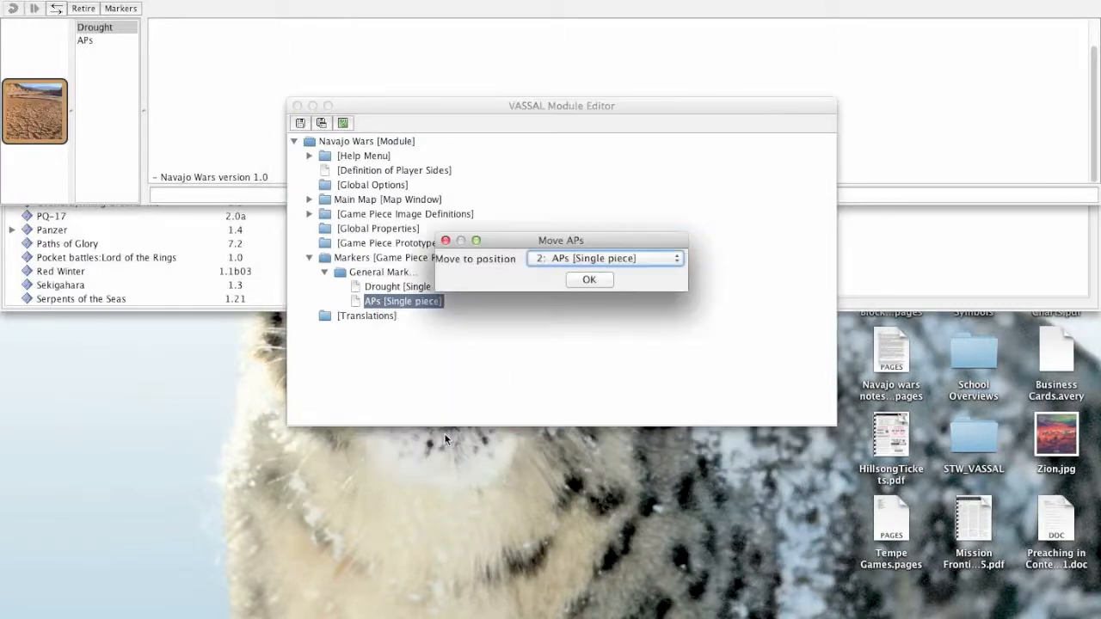
pyautogui.click(582, 258)
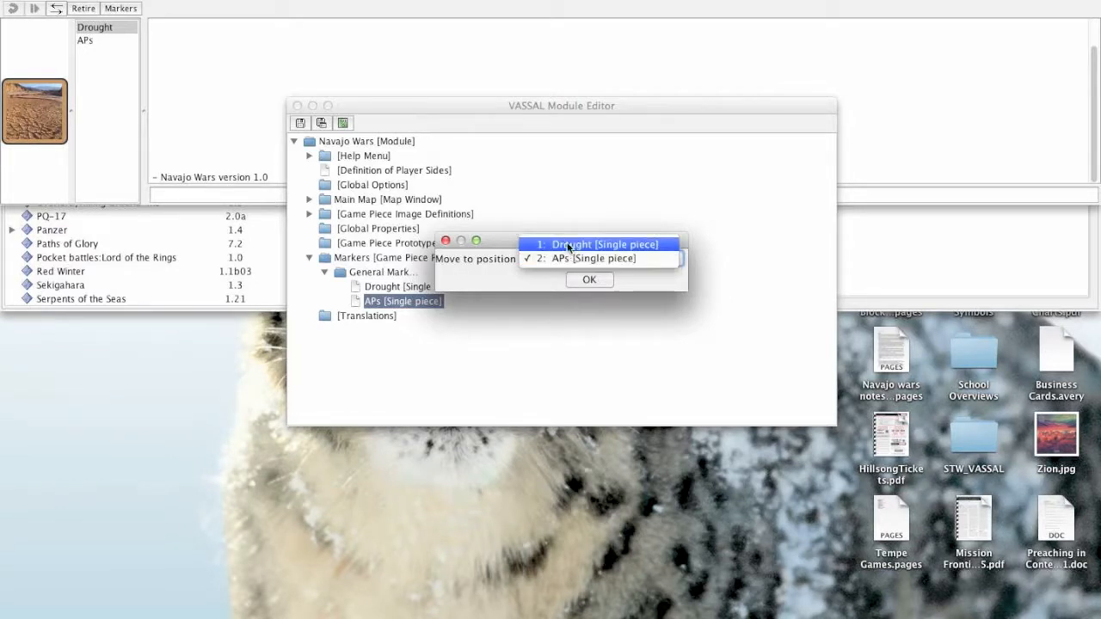
pyautogui.click(567, 246)
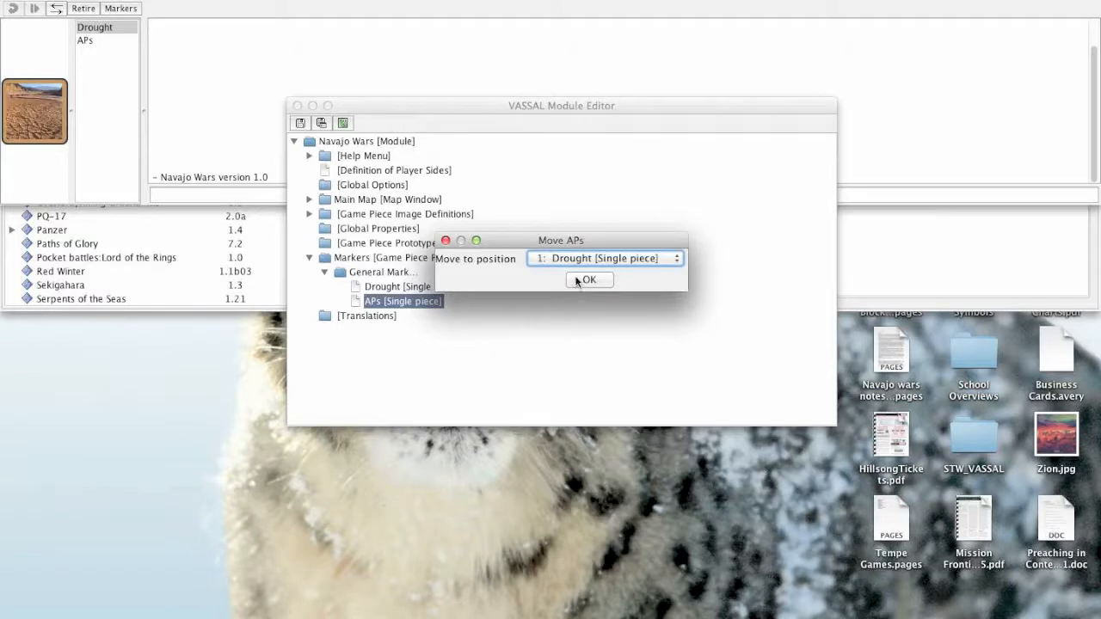
pyautogui.click(584, 280)
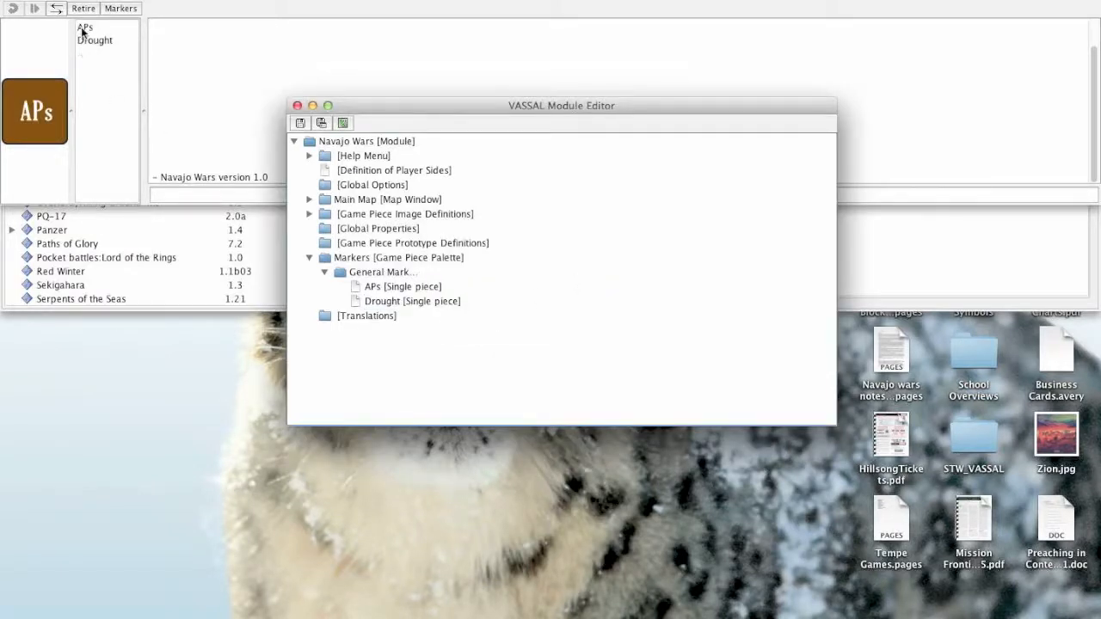
# - Preview the reordered APs and Drought pieces in the Markers panel, and return to the Drought entry in the module editor
pyautogui.click(81, 29)
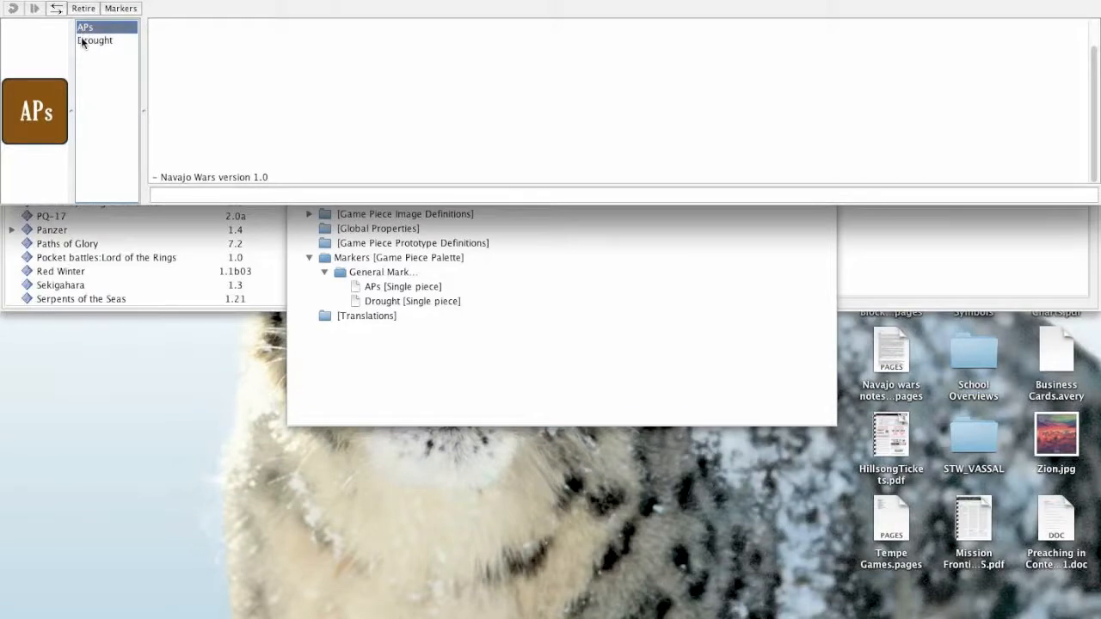
pyautogui.click(81, 38)
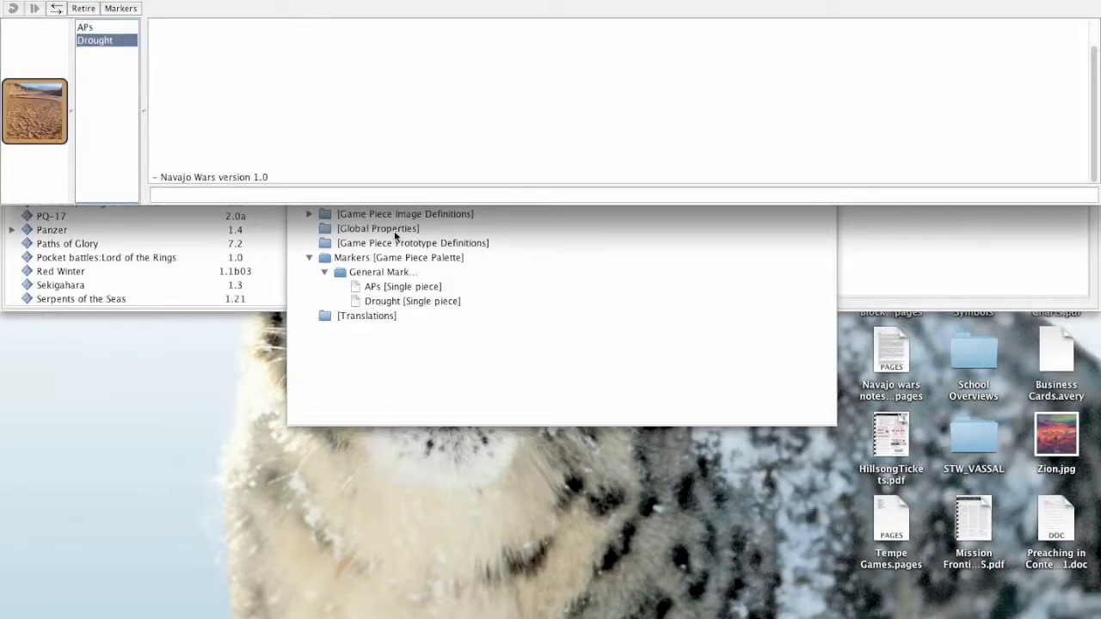
pyautogui.click(416, 302)
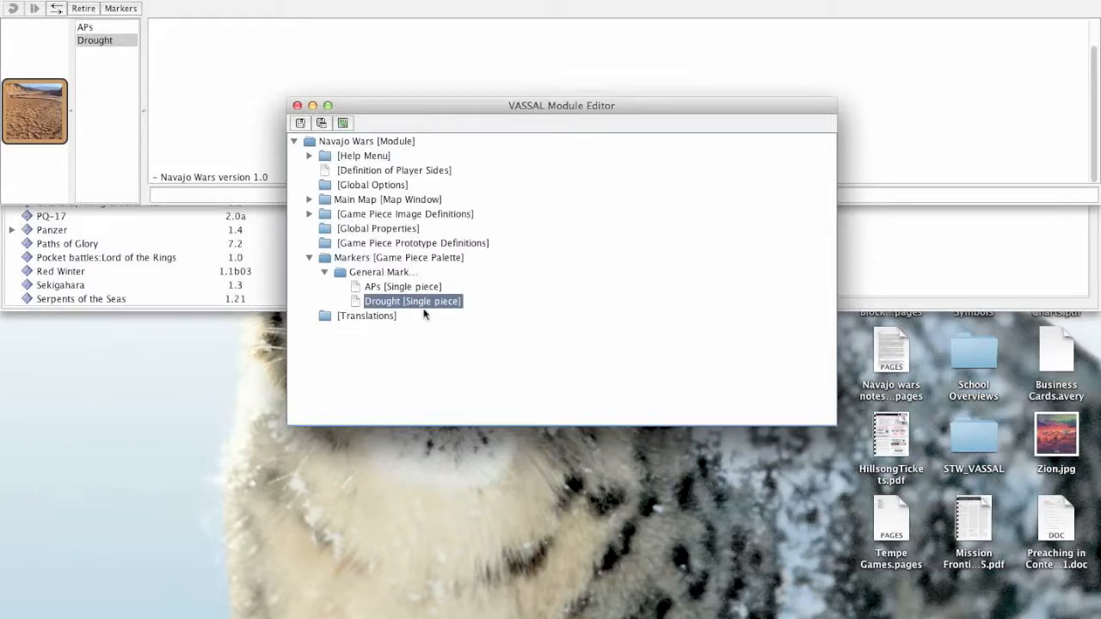
# - Add a tabbed panel named "Tabbed Panel" to the Markers game piece palette
pyautogui.rightClick(357, 257)
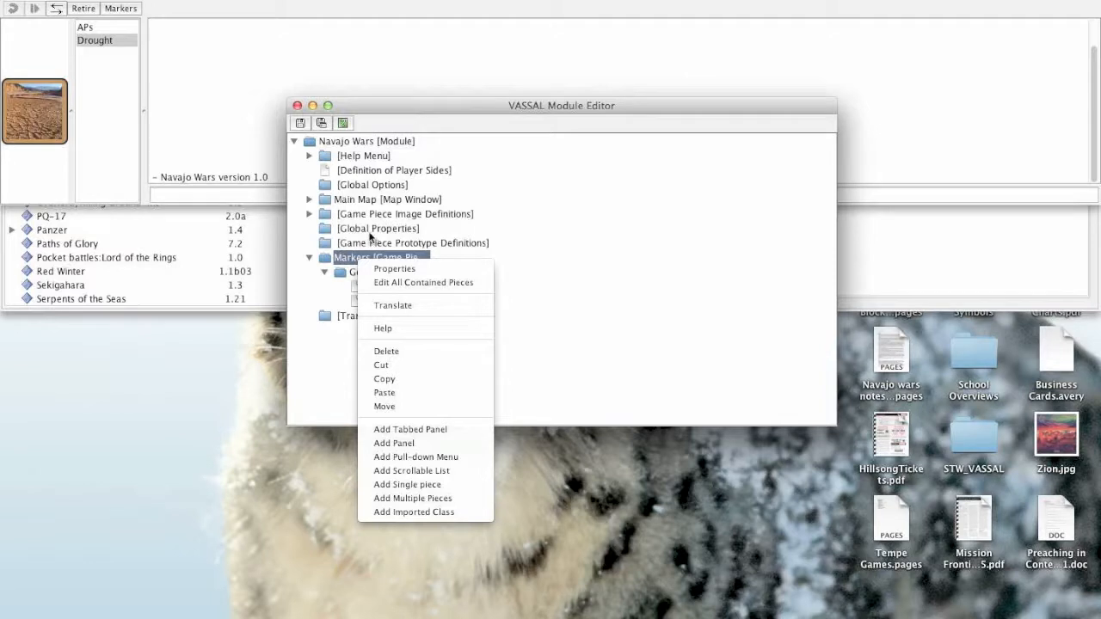
pyautogui.click(409, 430)
pyautogui.write('T')
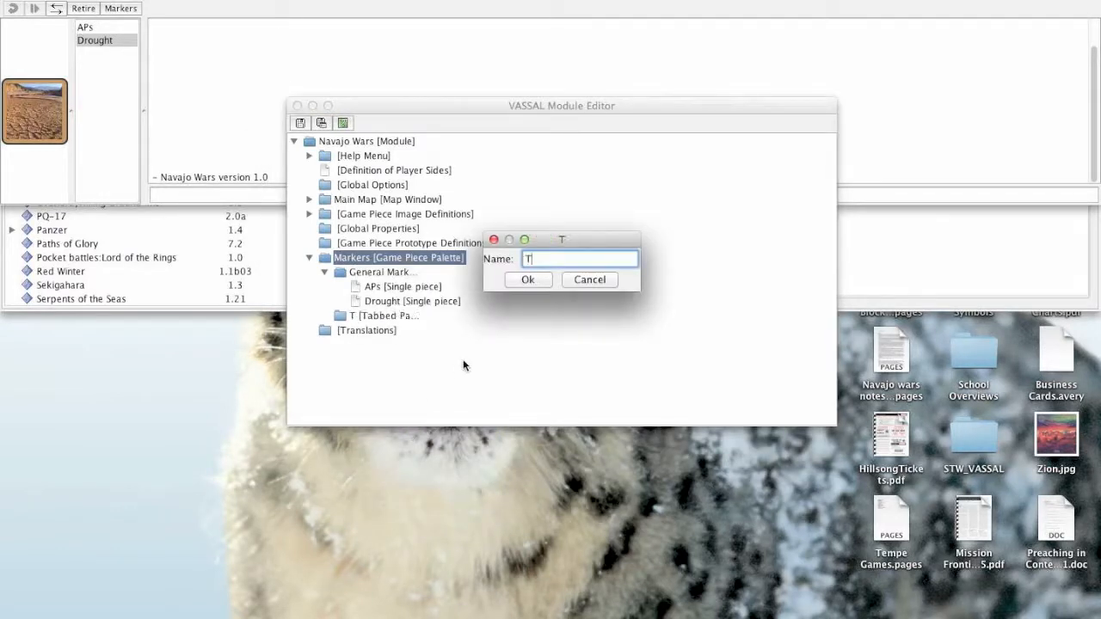
pyautogui.write('abbed Panel')
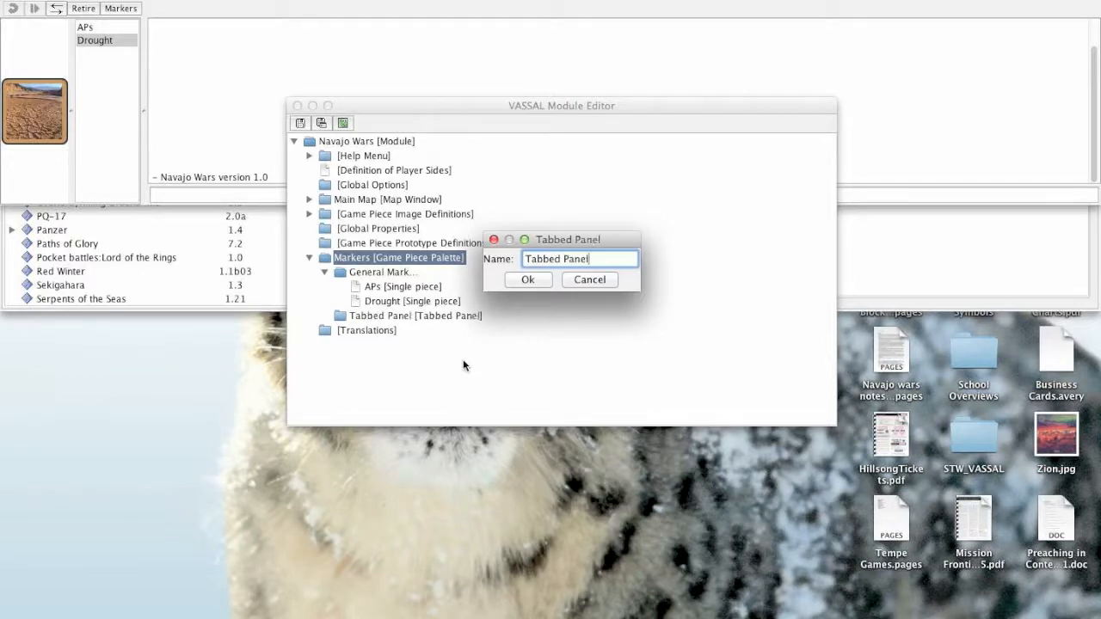
pyautogui.click(523, 280)
pyautogui.click(371, 318)
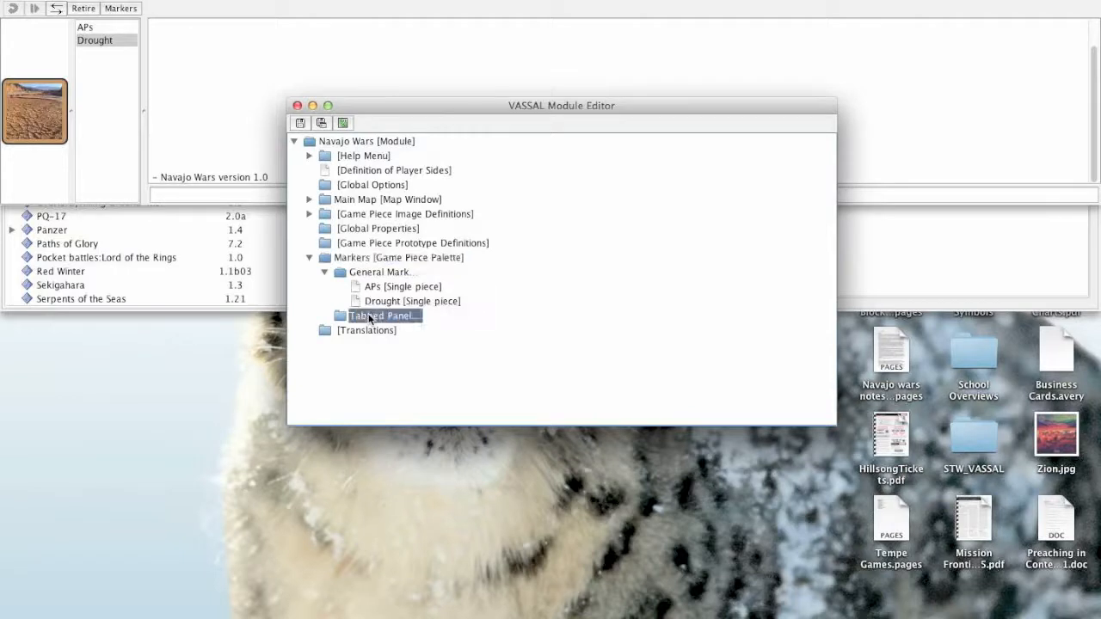
pyautogui.click(369, 258)
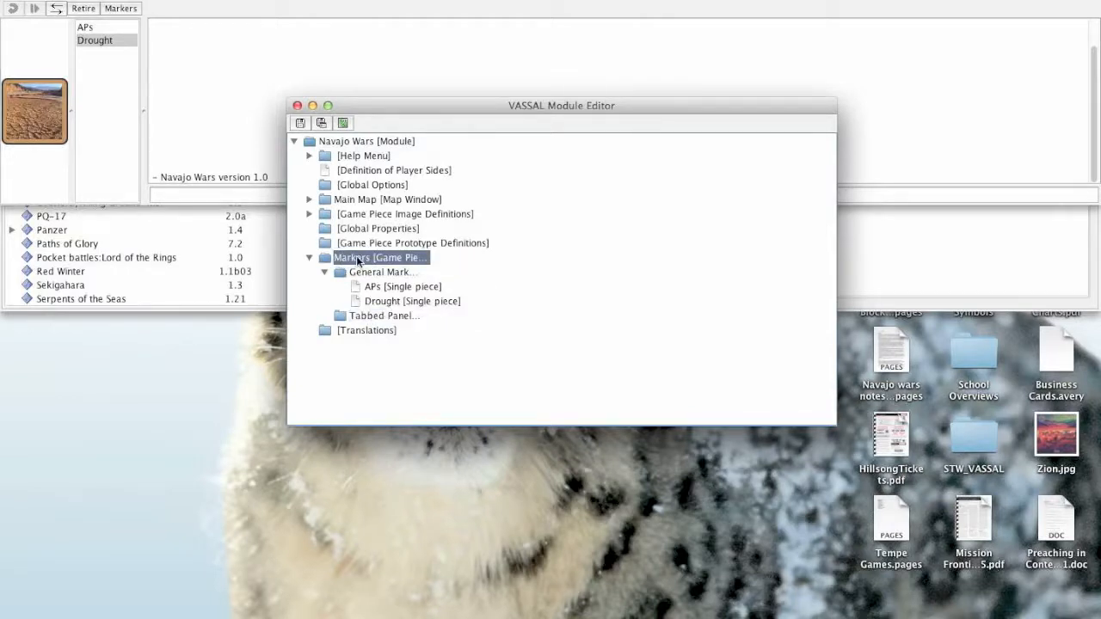
pyautogui.rightClick(350, 260)
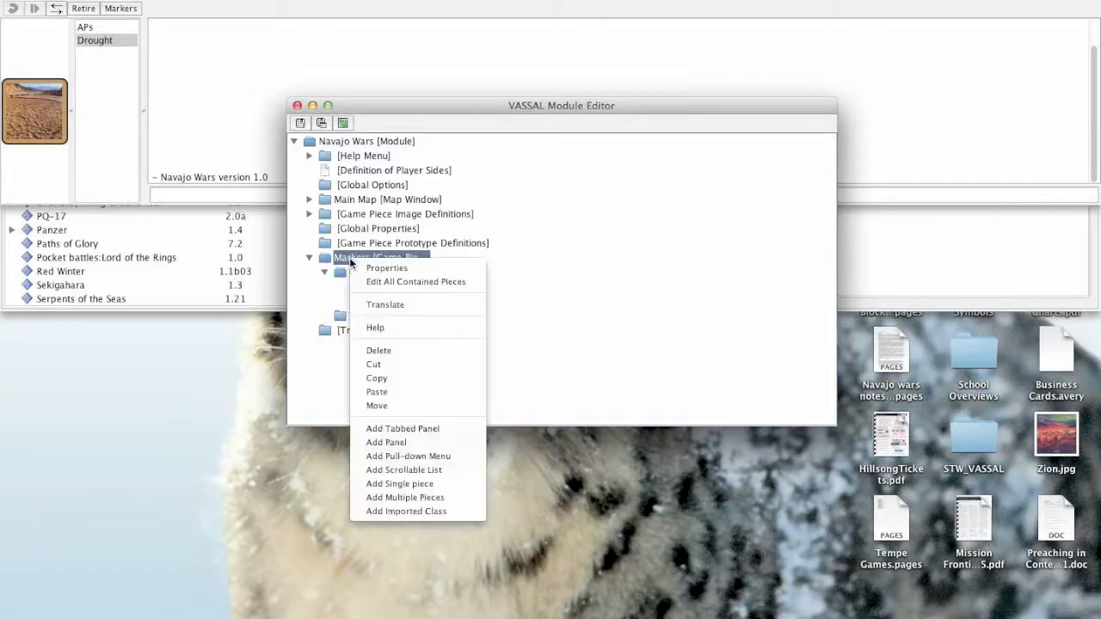
pyautogui.click(332, 287)
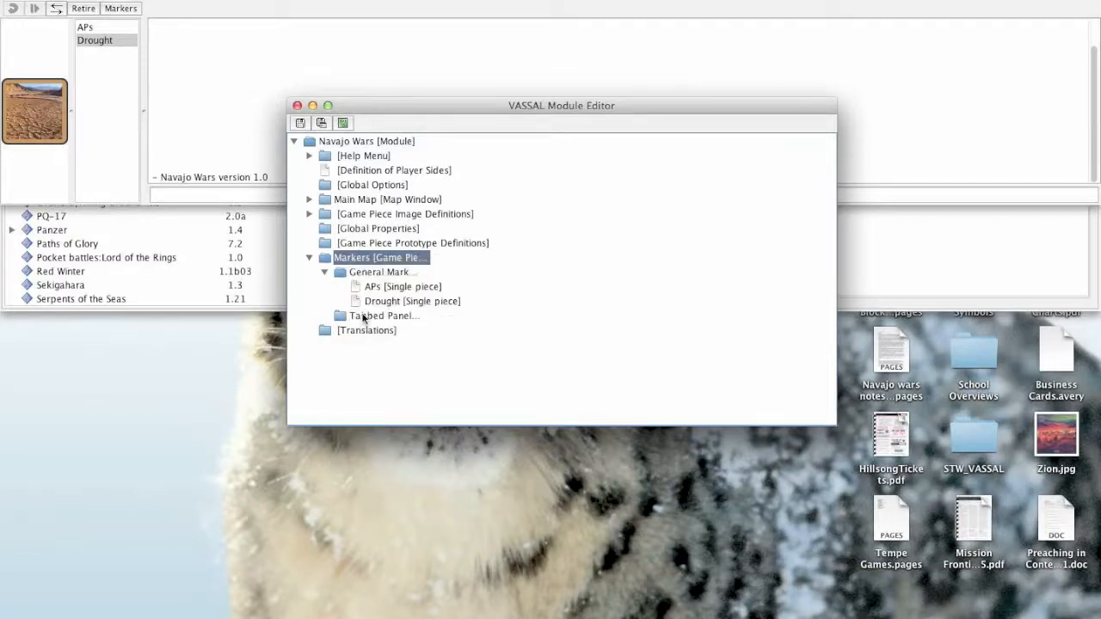
# - Add a panel named "Panel 1" inside the Tabbed Panel component and expand that component's contents
pyautogui.click(363, 316)
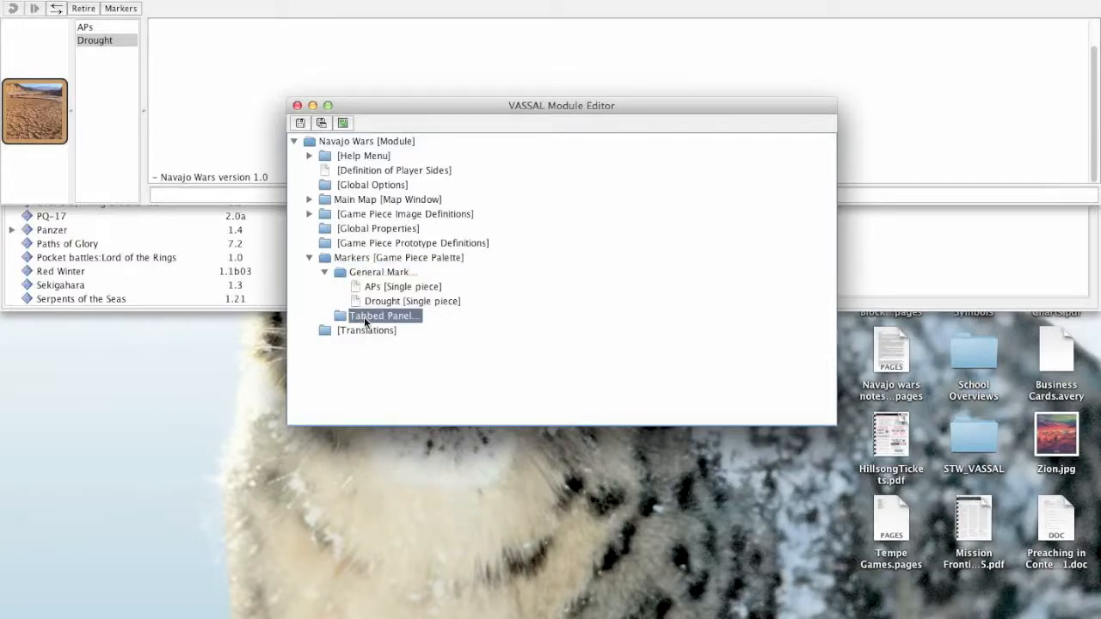
pyautogui.rightClick(364, 317)
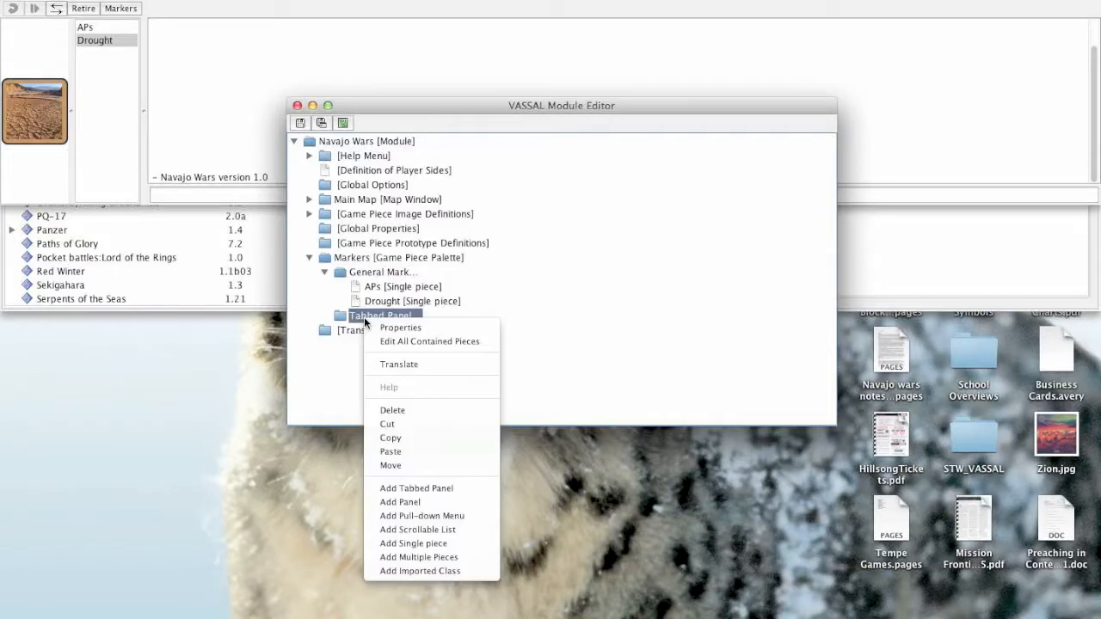
pyautogui.click(438, 505)
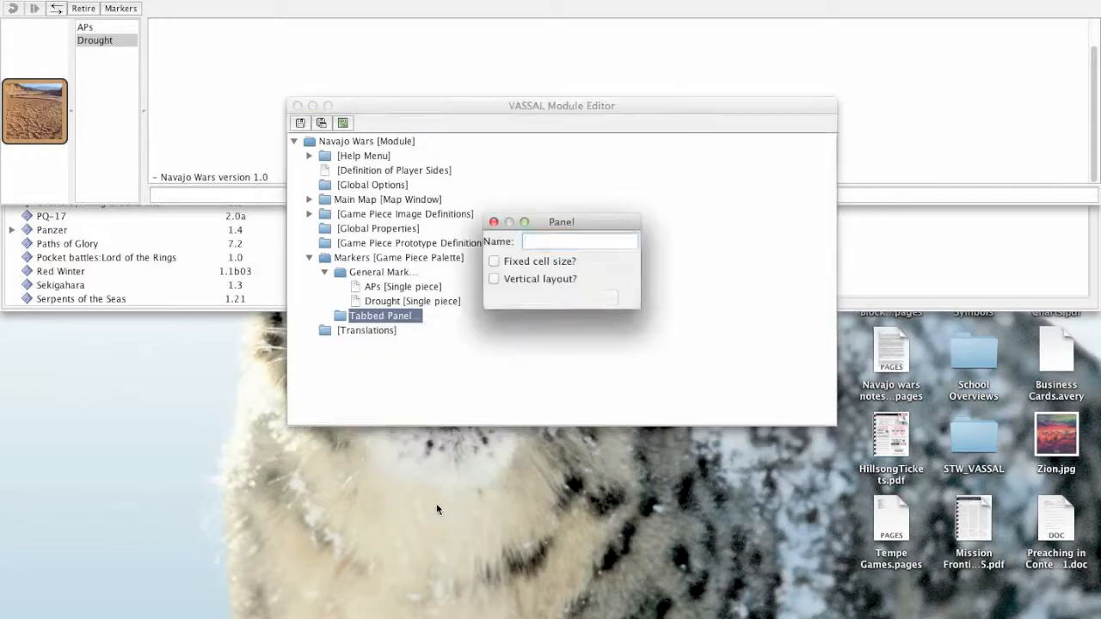
pyautogui.write('Panel 1')
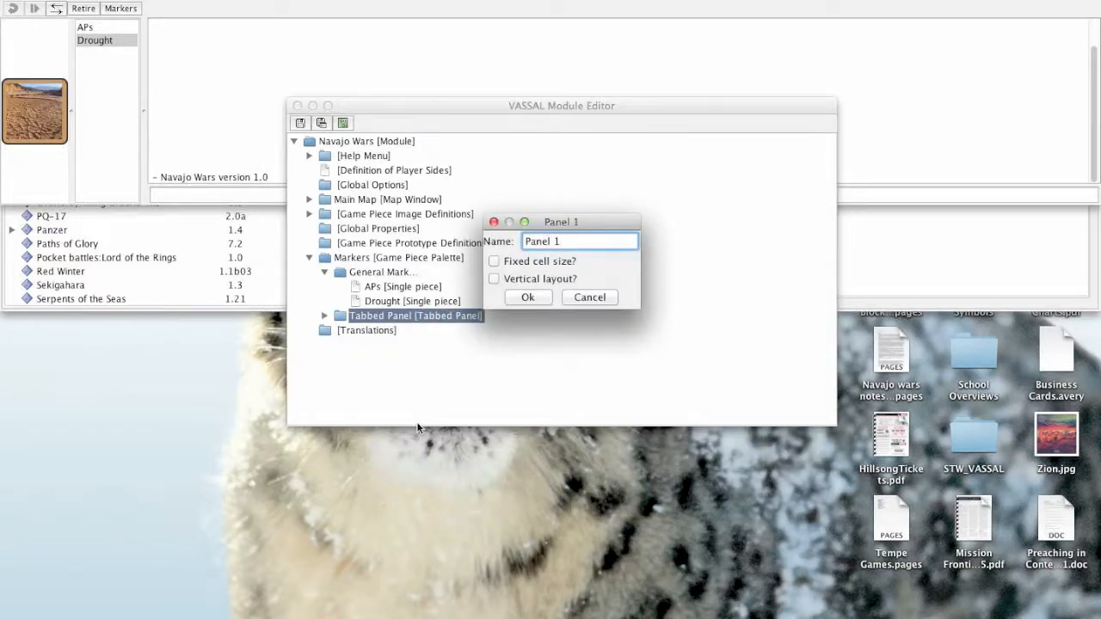
pyautogui.click(514, 297)
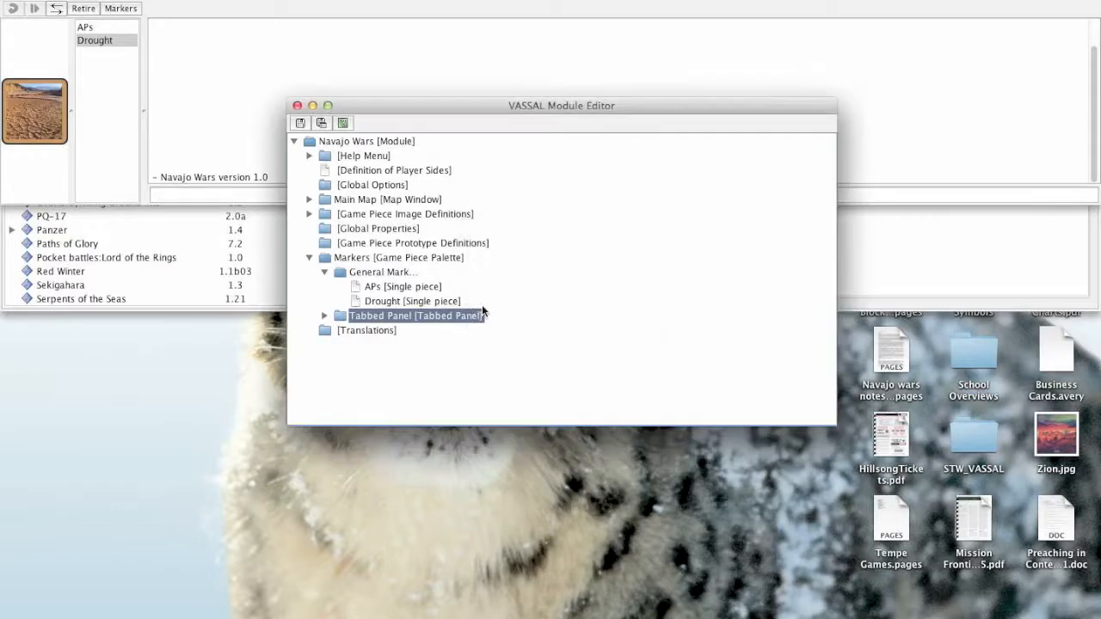
pyautogui.click(324, 317)
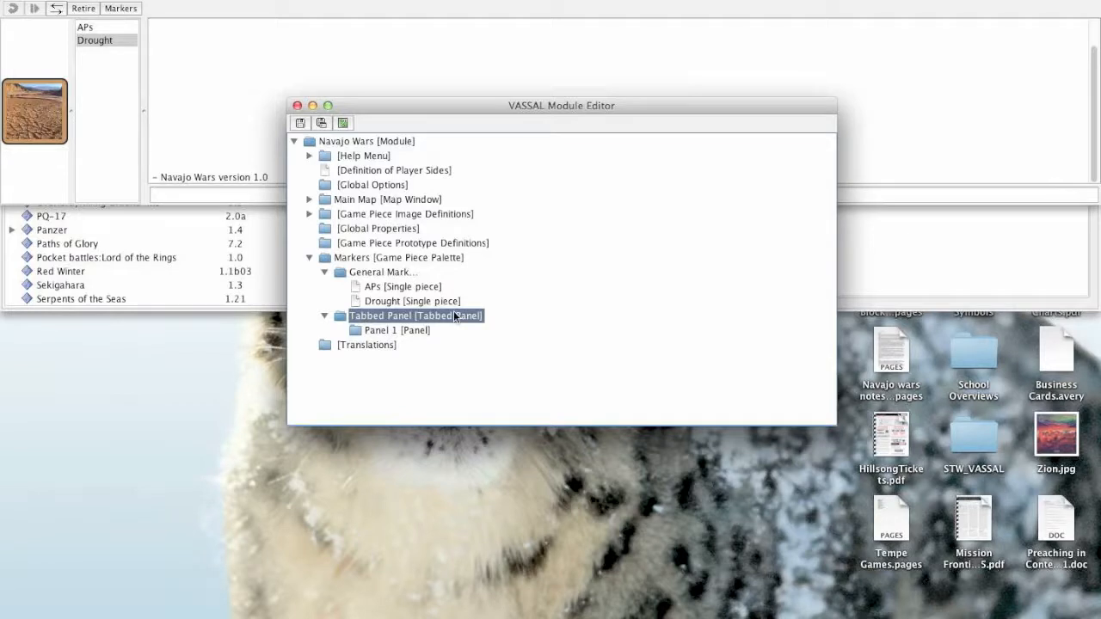
# - Add a second panel named "Panel 2" inside the Tabbed Panel component
pyautogui.click(371, 330)
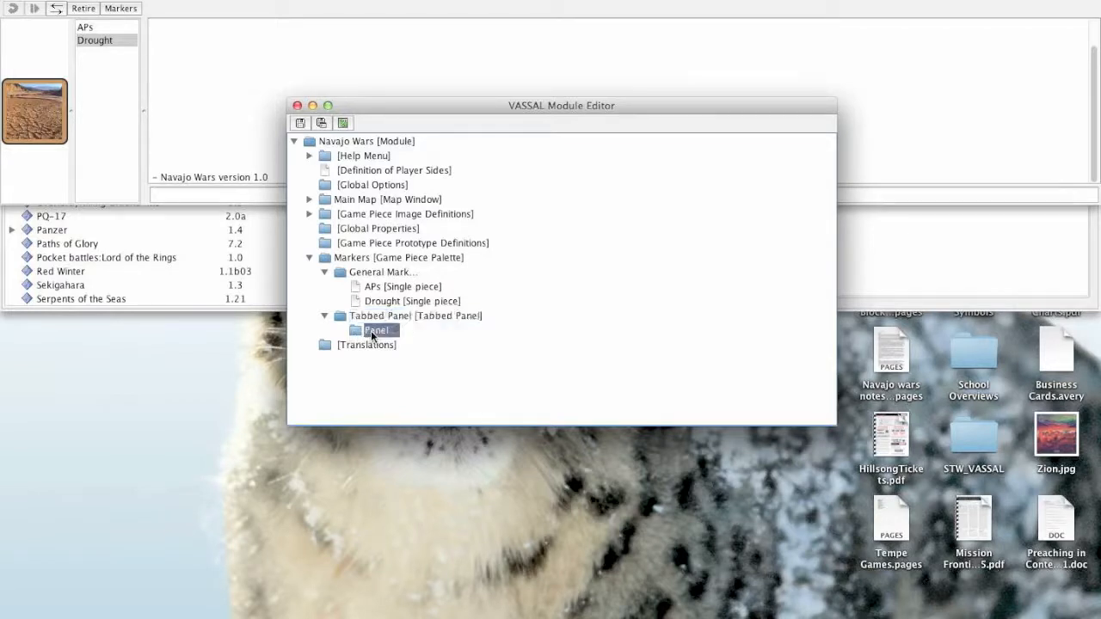
pyautogui.click(369, 316)
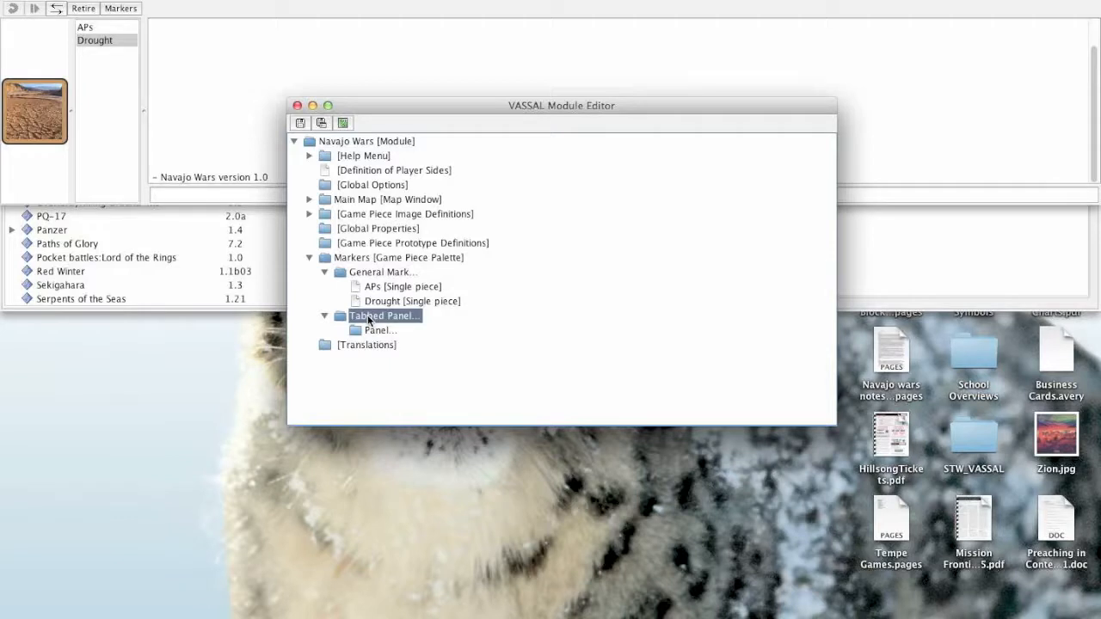
pyautogui.rightClick(367, 315)
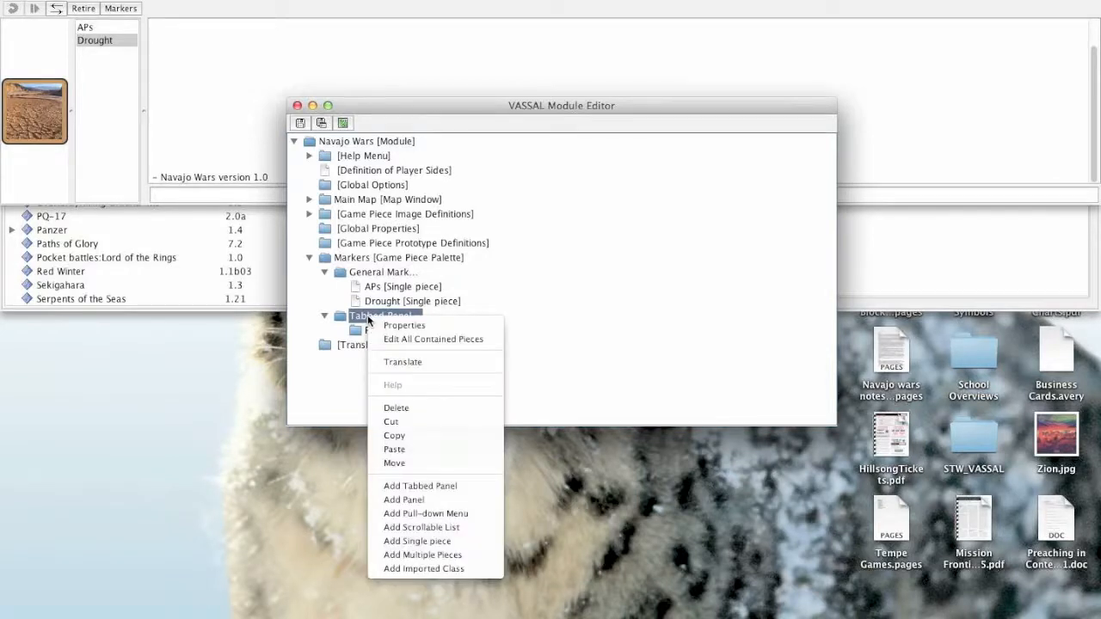
pyautogui.click(410, 500)
pyautogui.write('Panel 2')
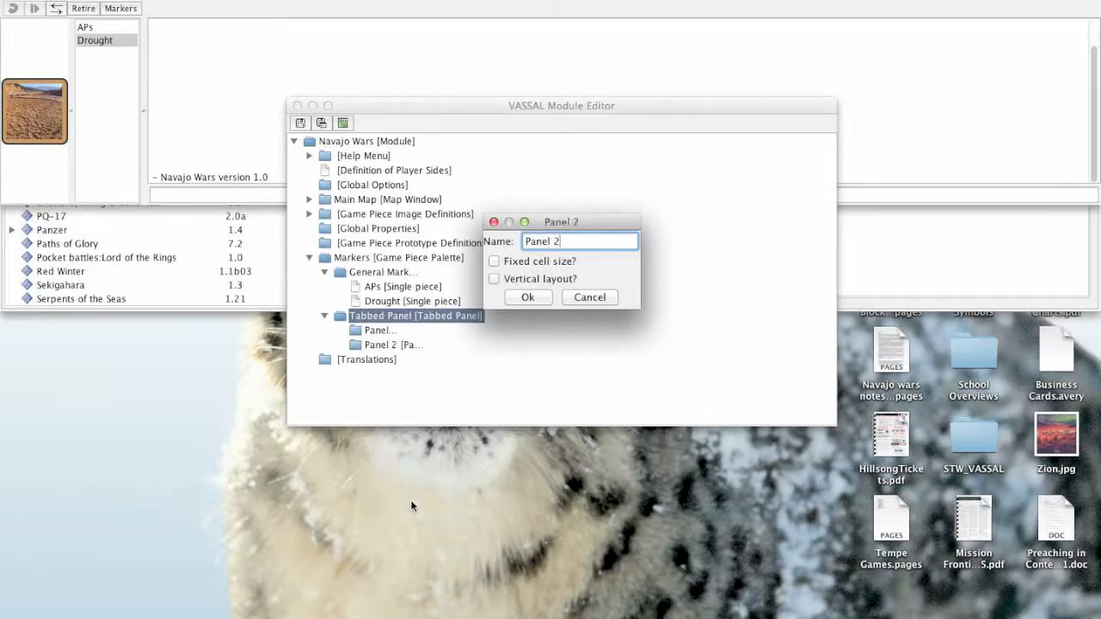
pyautogui.click(527, 297)
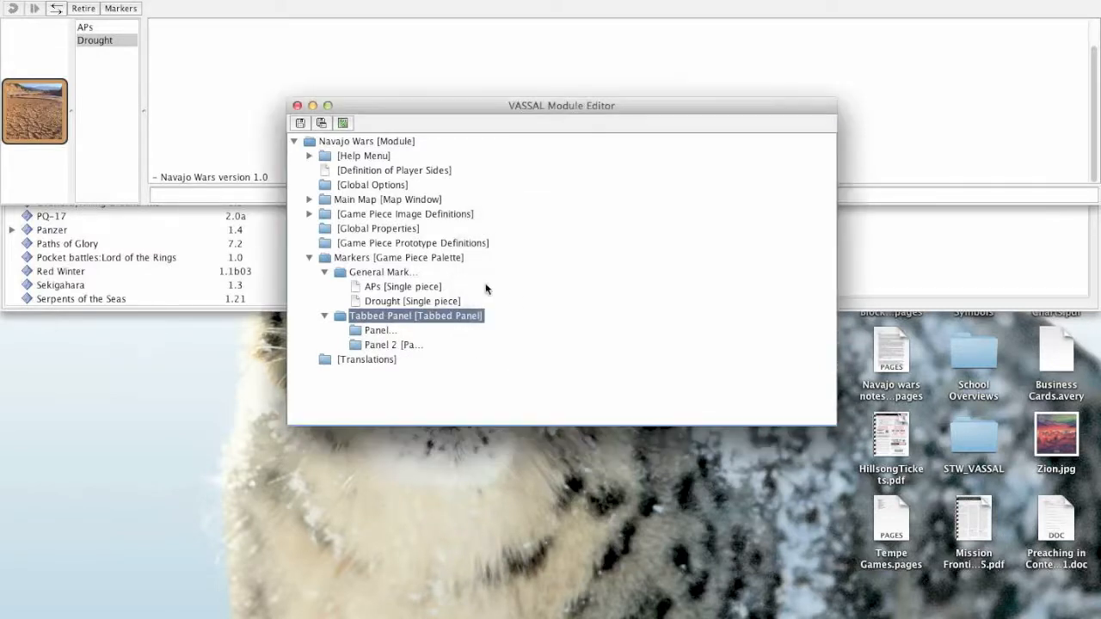
# - Relocate the APs piece from General Markers into Panel 1 and the Drought piece into Panel 2
pyautogui.click(386, 287)
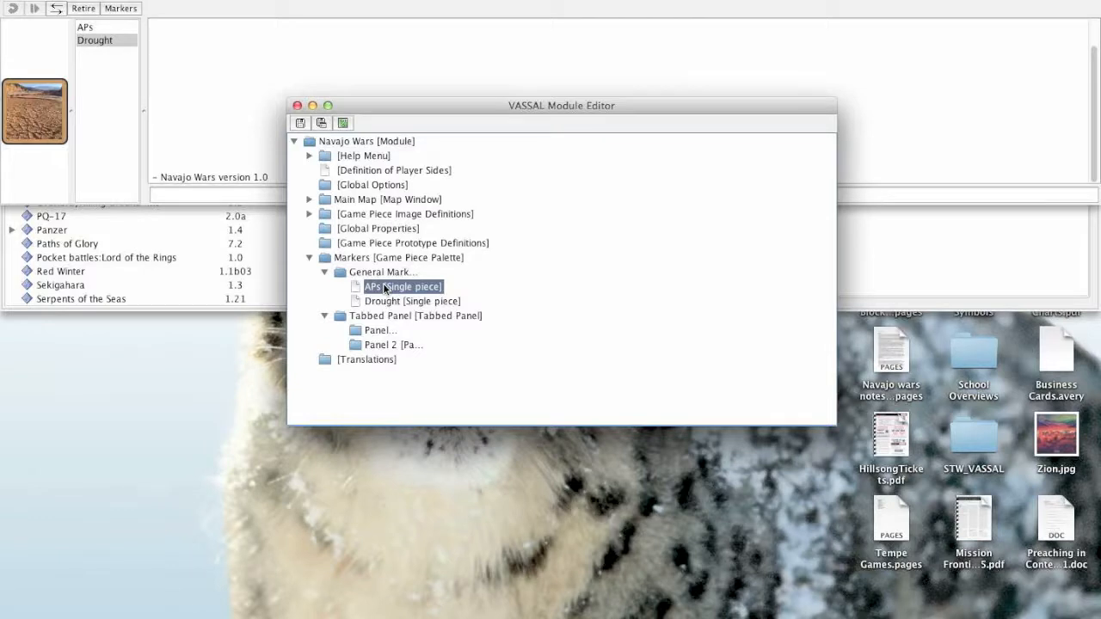
pyautogui.click(379, 342)
pyautogui.click(377, 333)
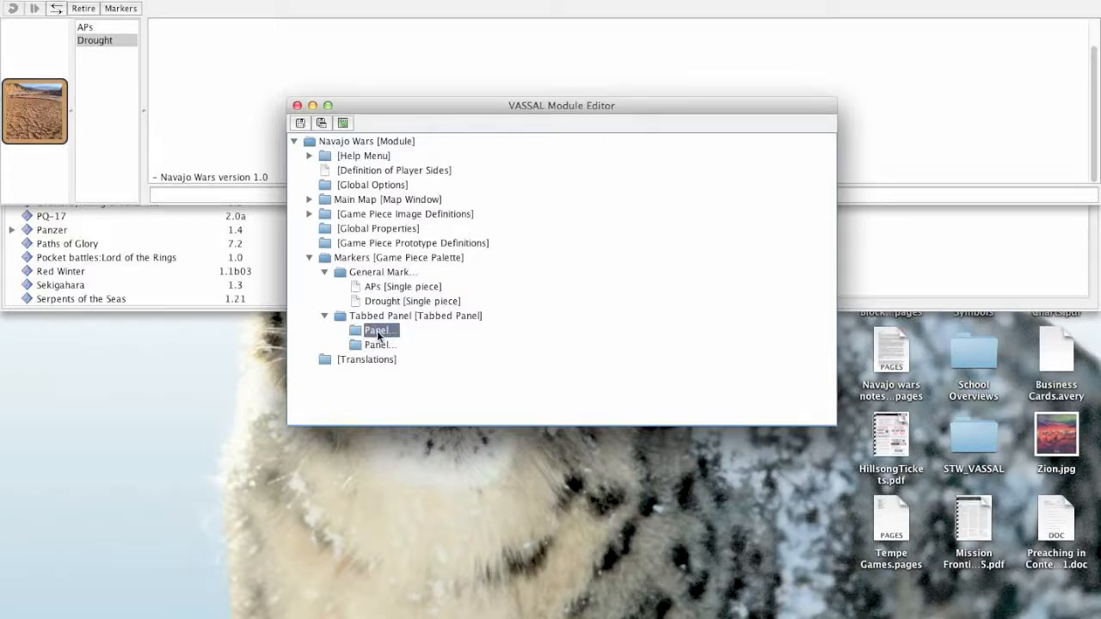
pyautogui.moveTo(377, 332); pyautogui.dragTo(376, 331)
pyautogui.click(372, 285)
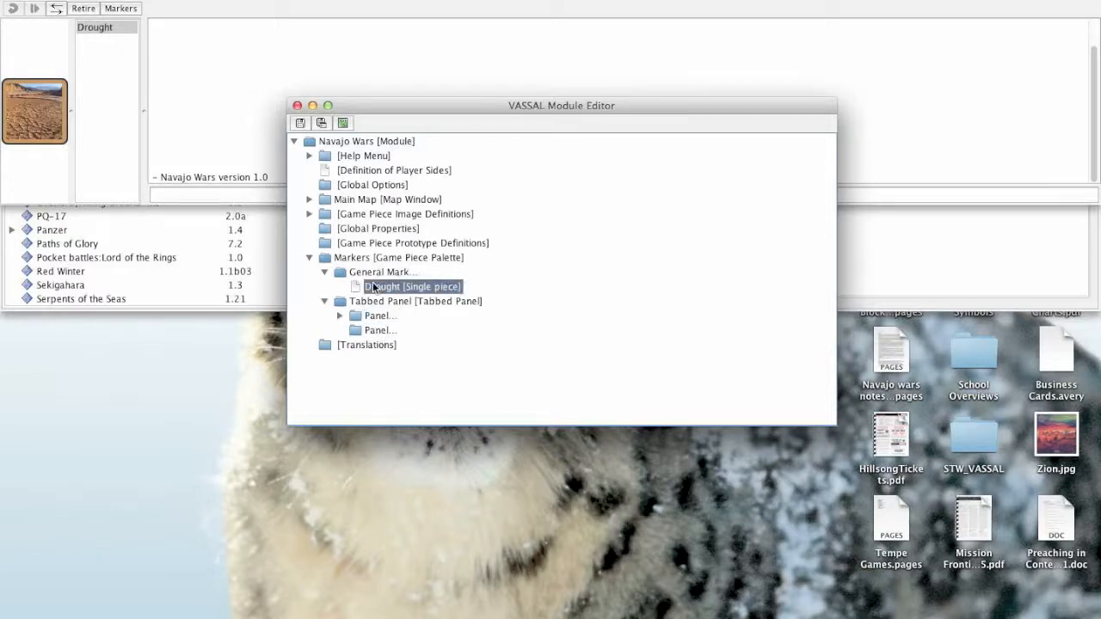
pyautogui.click(375, 332)
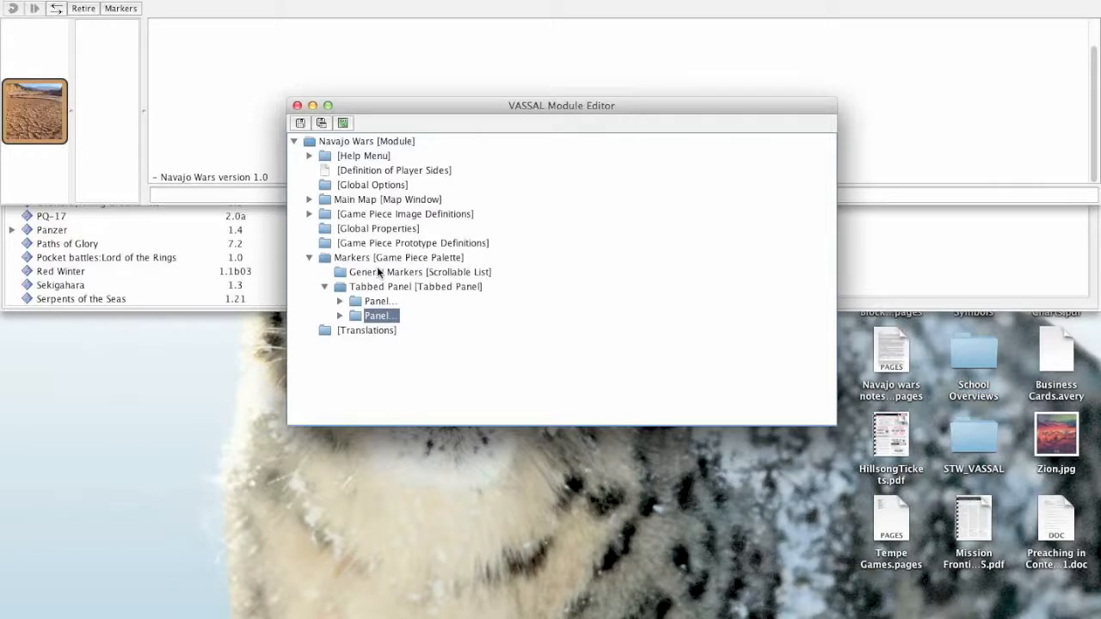
# - Delete the empty General Markers scrollable list, and refresh the Markers panel by hiding and reshowing it
pyautogui.click(377, 272)
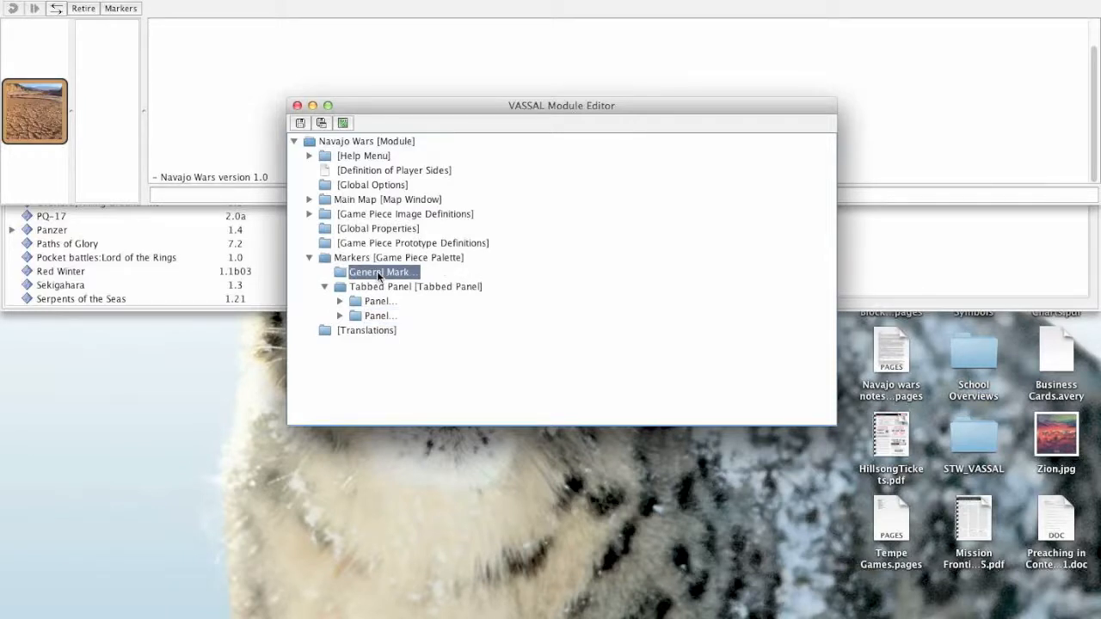
pyautogui.press('Delete')
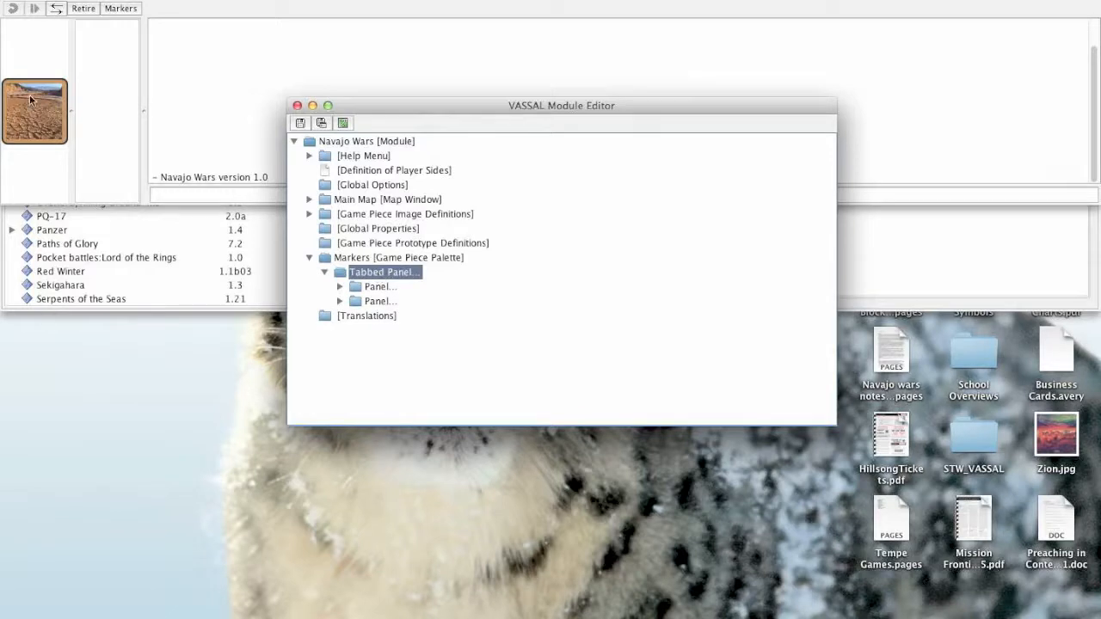
pyautogui.click(118, 9)
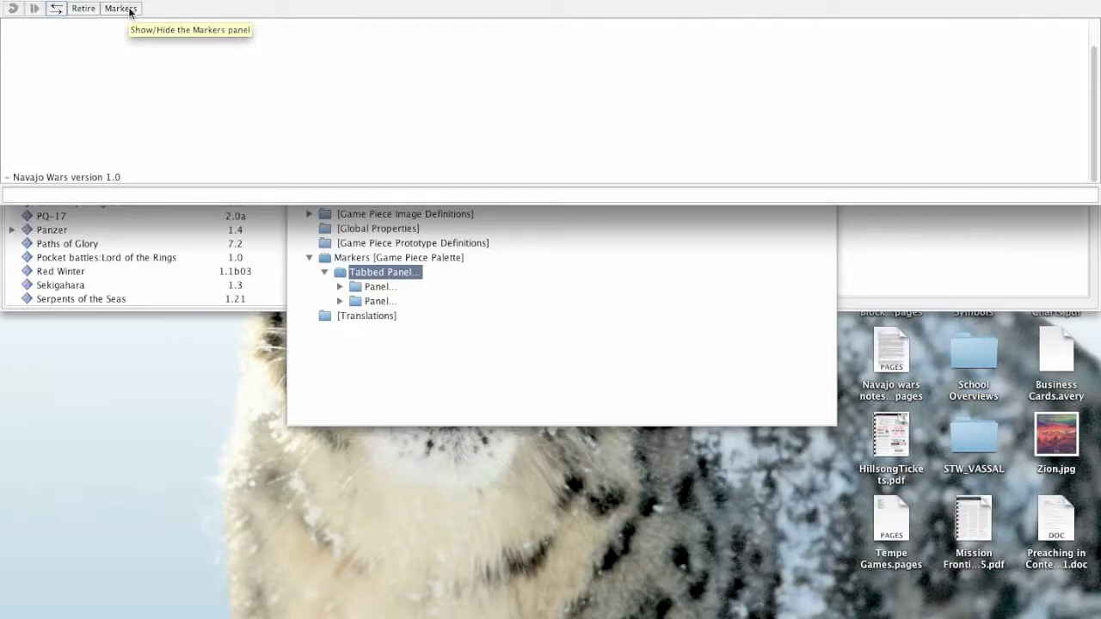
pyautogui.click(130, 10)
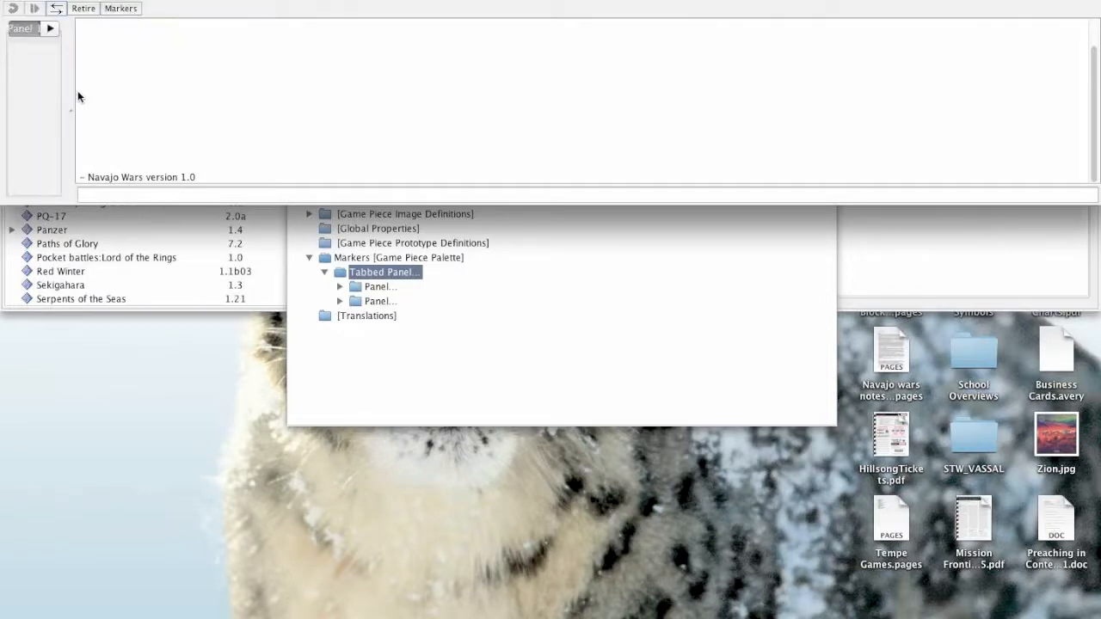
# - Widen the Markers palette and compare its Panel 1 and Panel 2 with the pieces listed under each panel in the module tree
pyautogui.moveTo(71, 91); pyautogui.dragTo(303, 85)
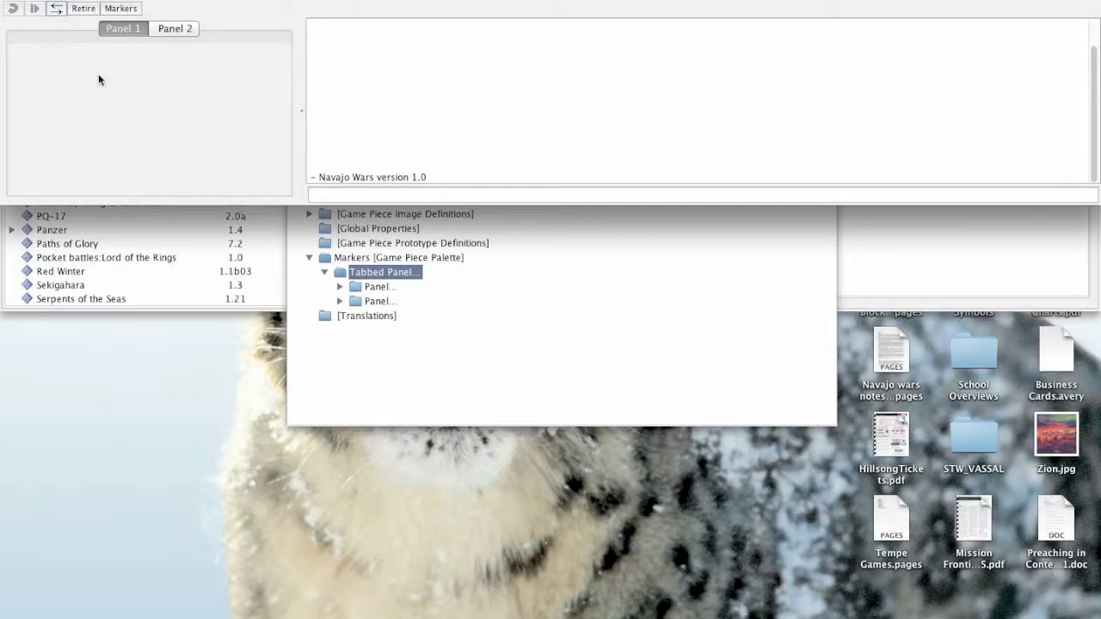
pyautogui.click(189, 29)
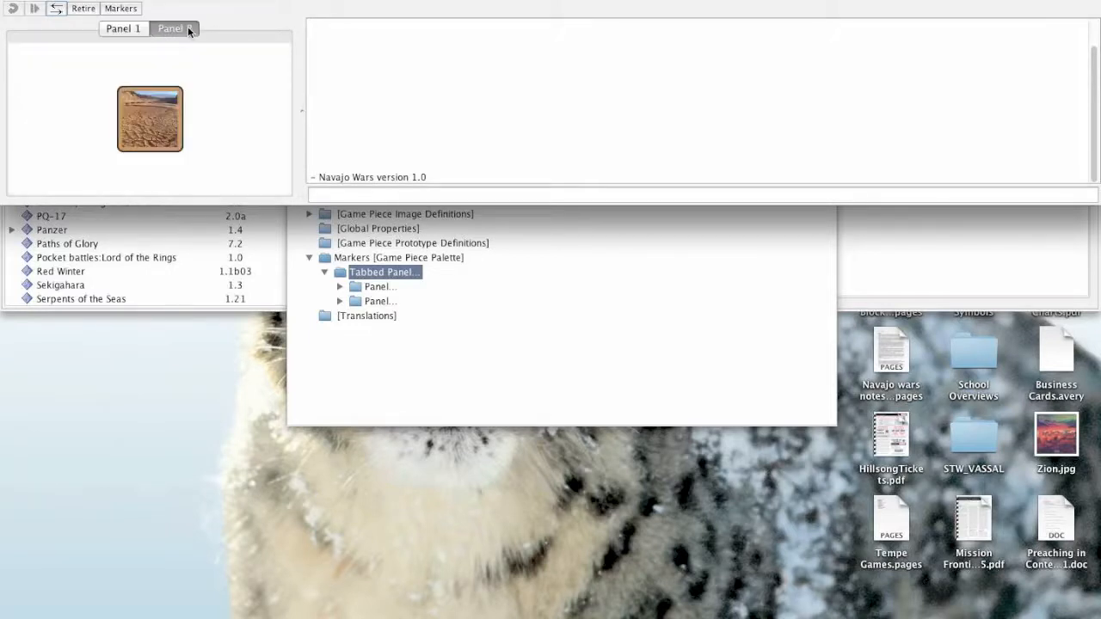
pyautogui.click(123, 29)
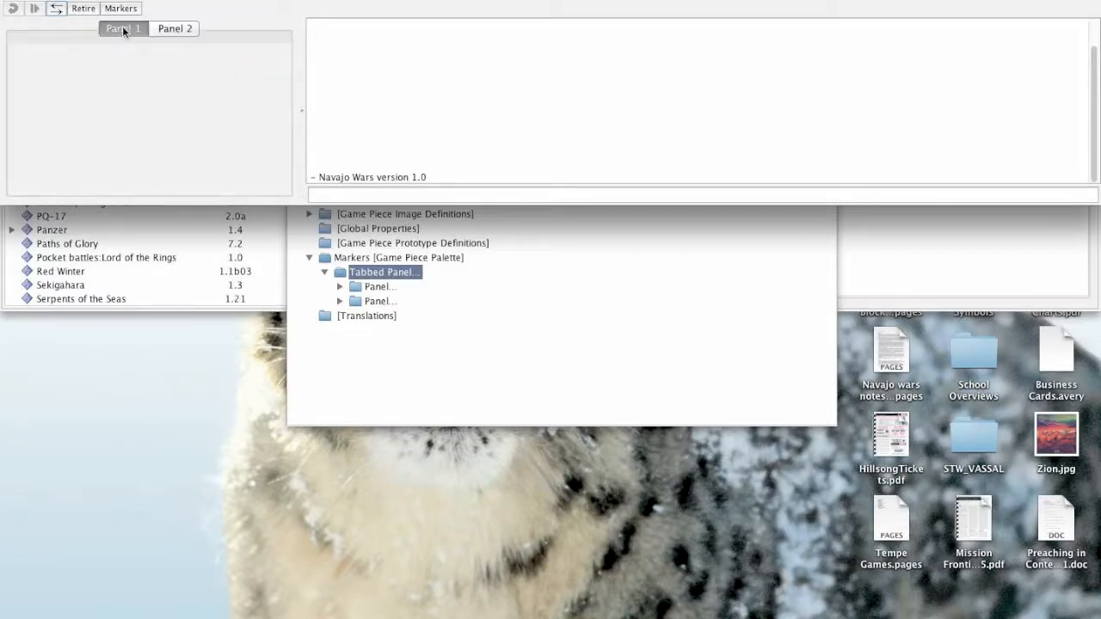
pyautogui.click(340, 287)
pyautogui.click(340, 315)
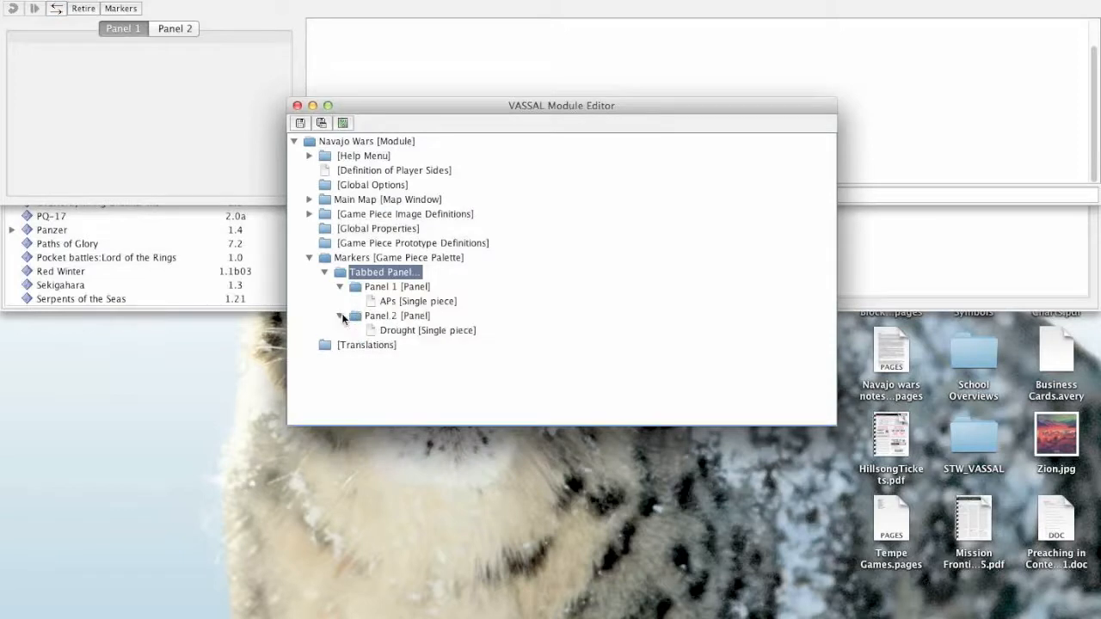
pyautogui.click(178, 29)
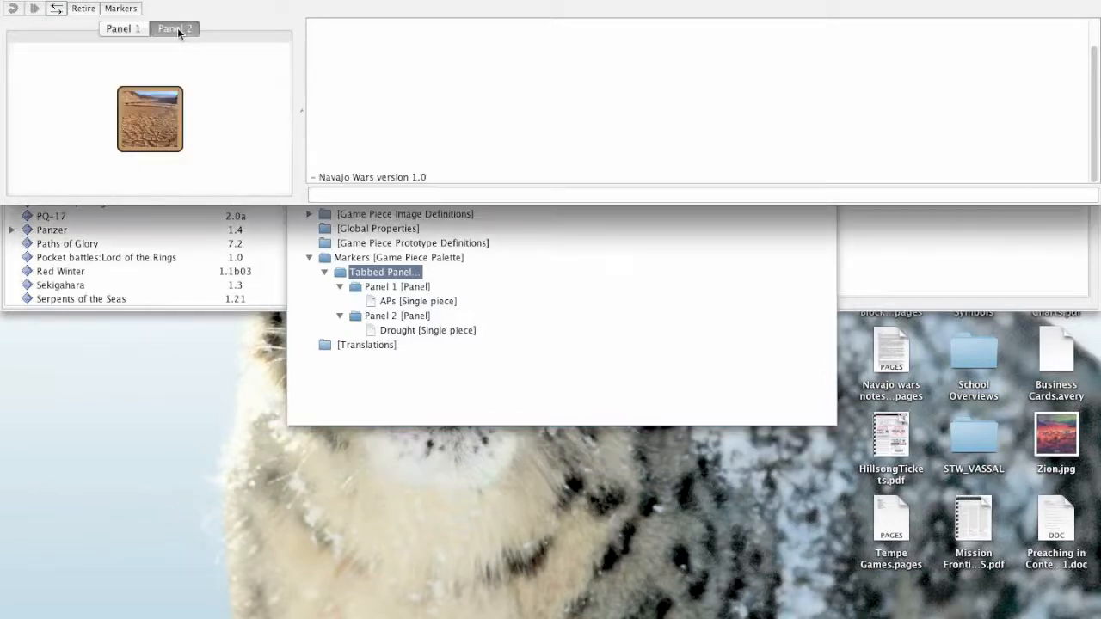
pyautogui.click(126, 28)
# - Close the Navajo Wars module and reopen it for editing from the module library
pyautogui.click(480, 268)
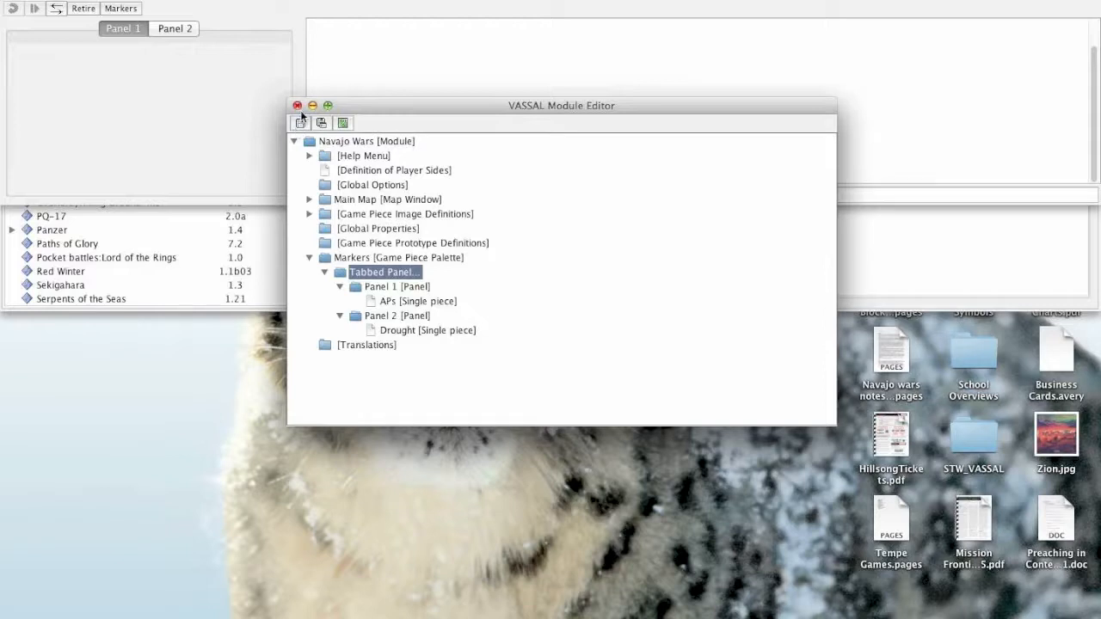
pyautogui.click(297, 105)
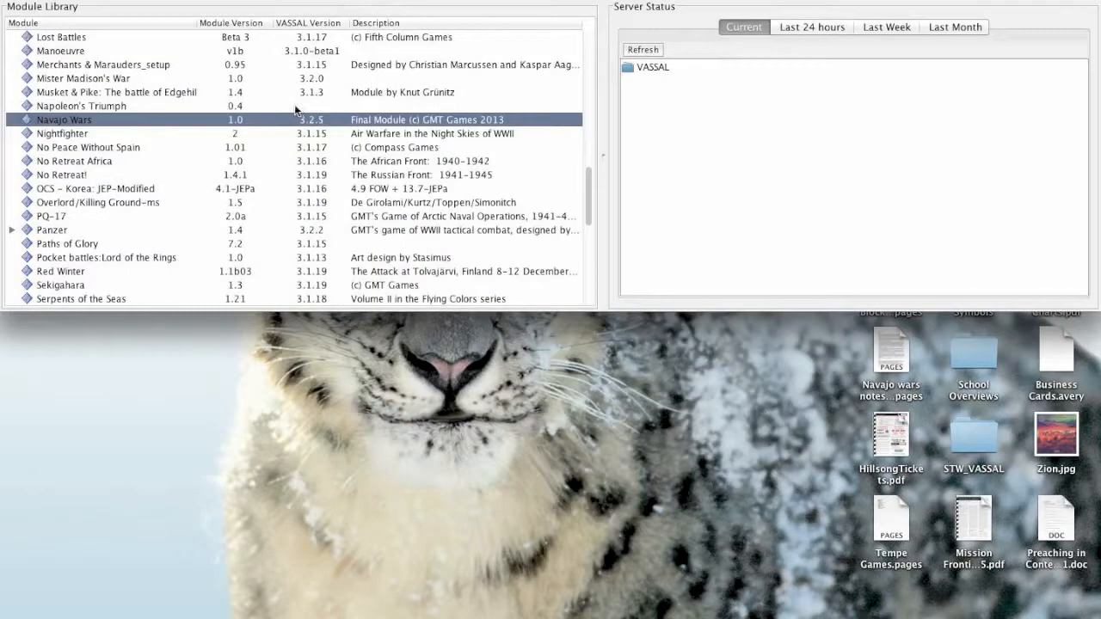
pyautogui.rightClick(127, 123)
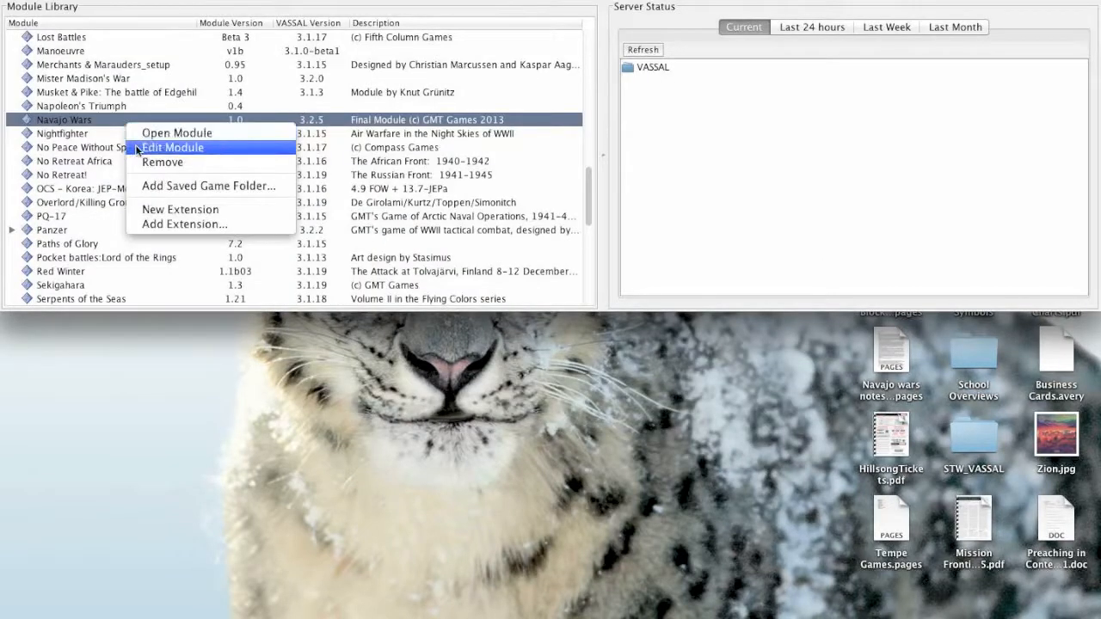
pyautogui.click(136, 147)
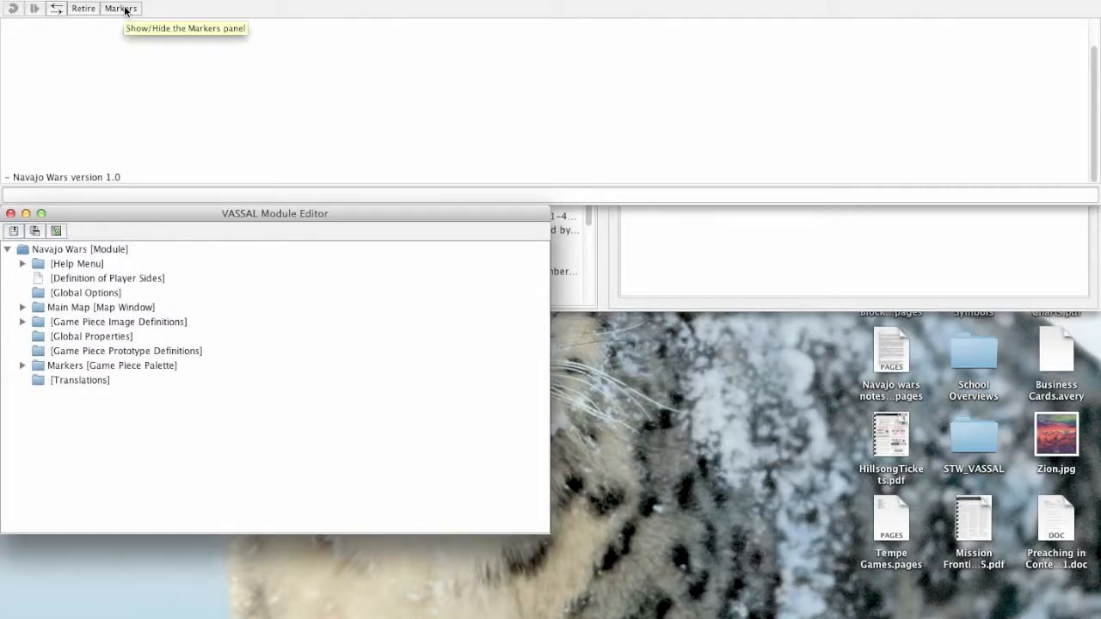
# - Show the Markers palette, widen it, and check the pieces in Panel 1 and Panel 2
pyautogui.click(125, 9)
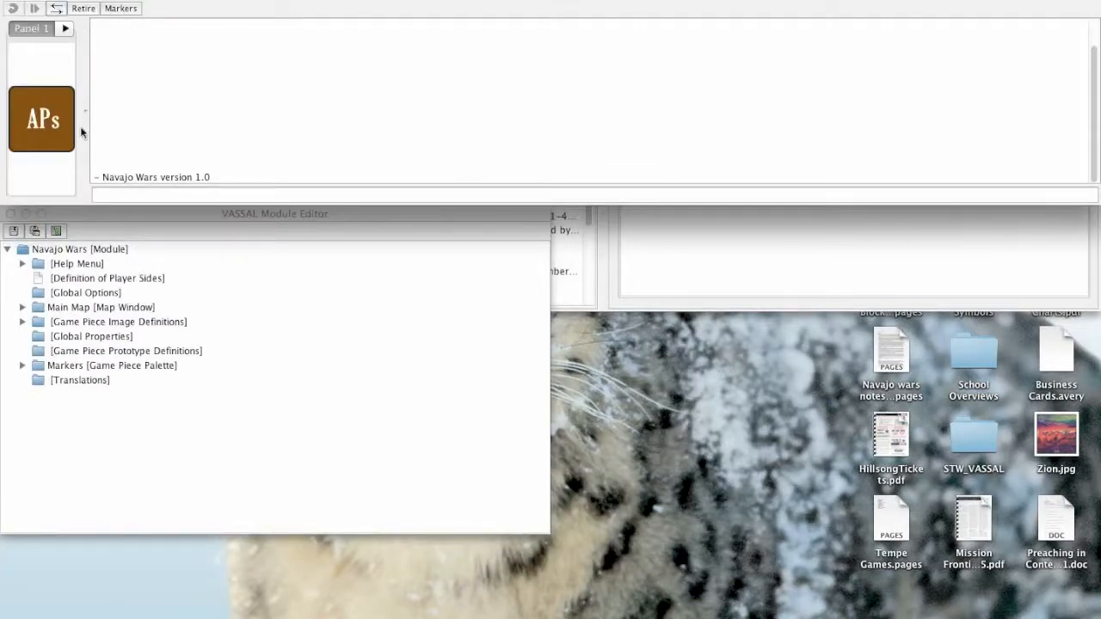
pyautogui.moveTo(85, 118); pyautogui.dragTo(309, 123)
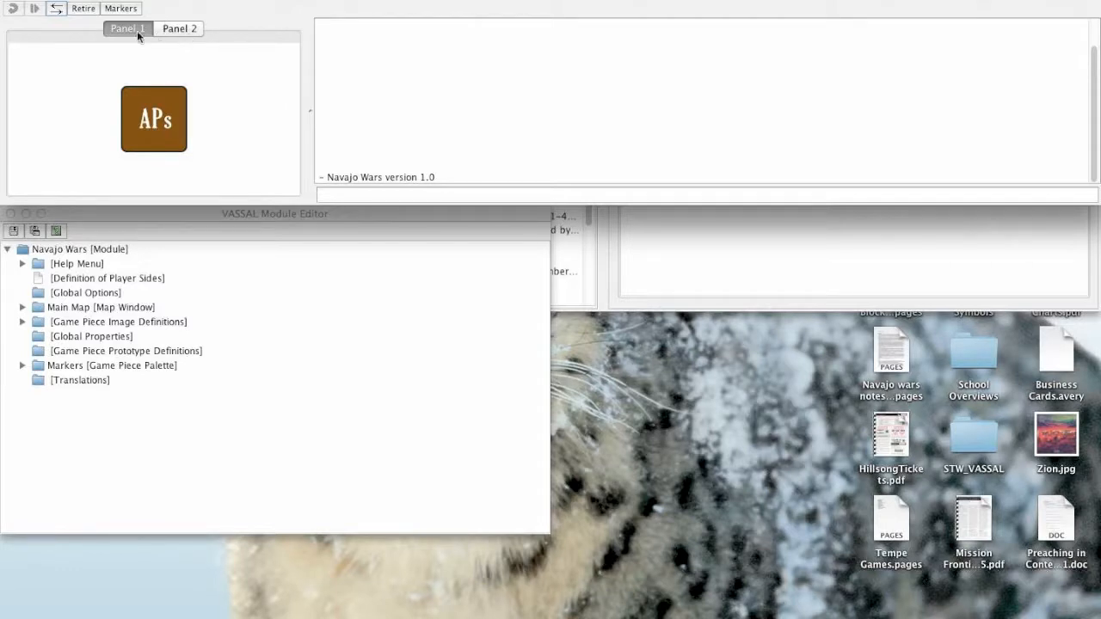
pyautogui.click(140, 96)
pyautogui.click(174, 27)
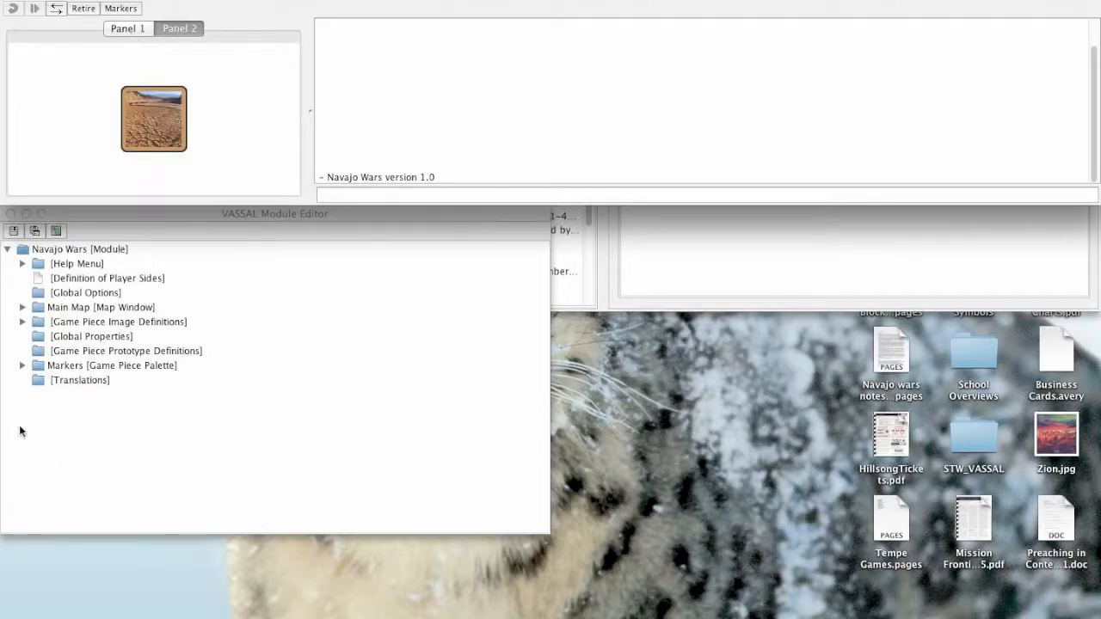
# - Duplicate the APs piece within Panel 1 of the Tabbed Panel, and display Panel 1 in the Markers palette
pyautogui.click(23, 366)
pyautogui.moveTo(192, 213); pyautogui.dragTo(498, 144)
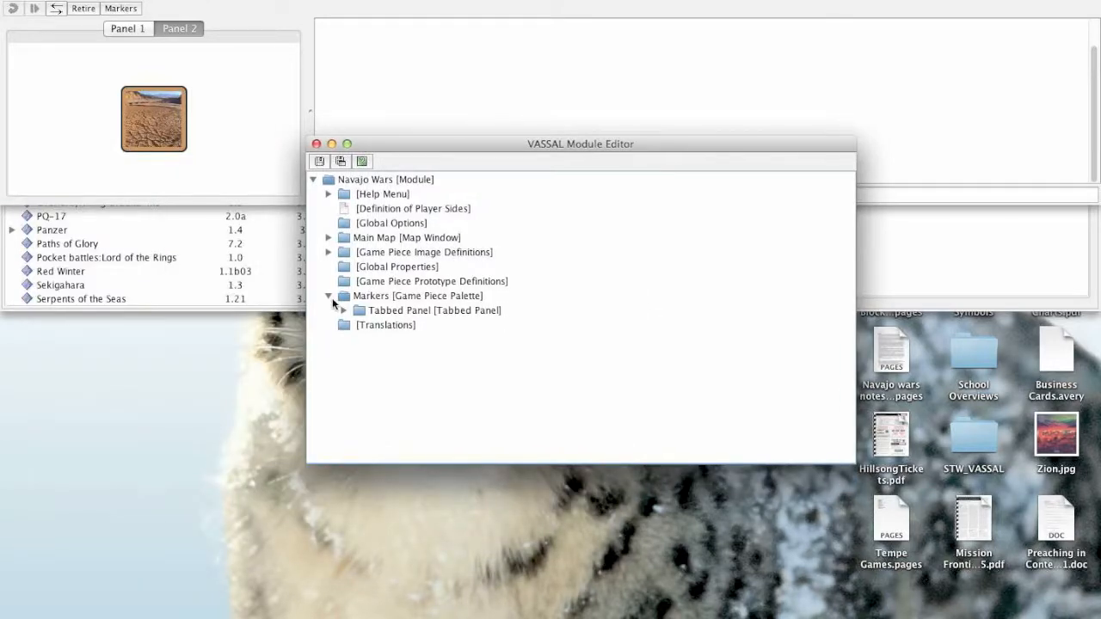
pyautogui.click(344, 311)
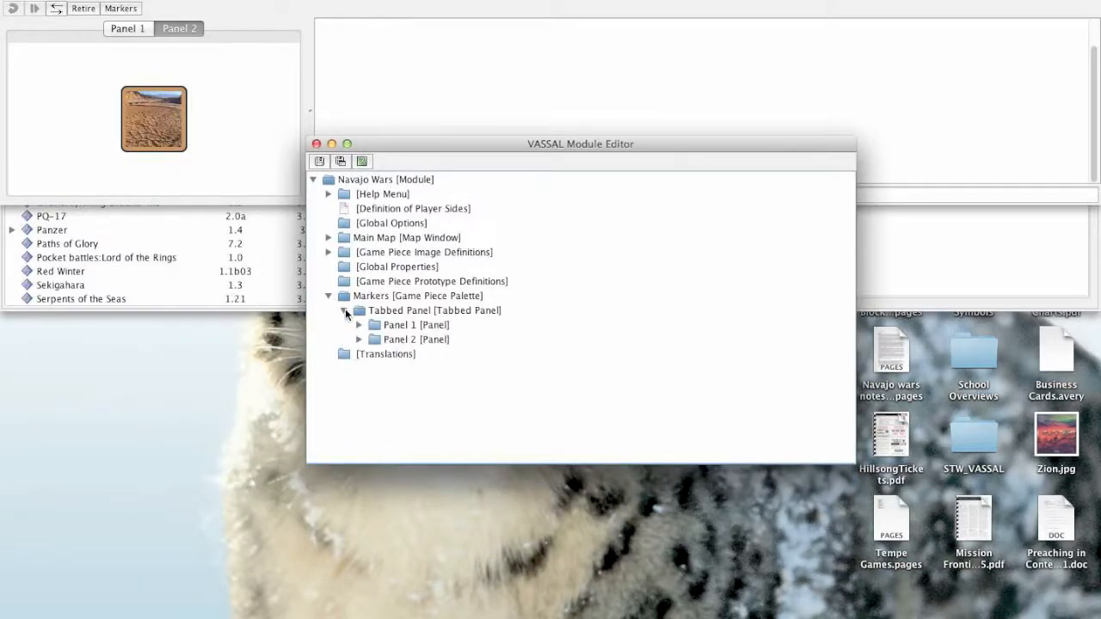
pyautogui.click(360, 327)
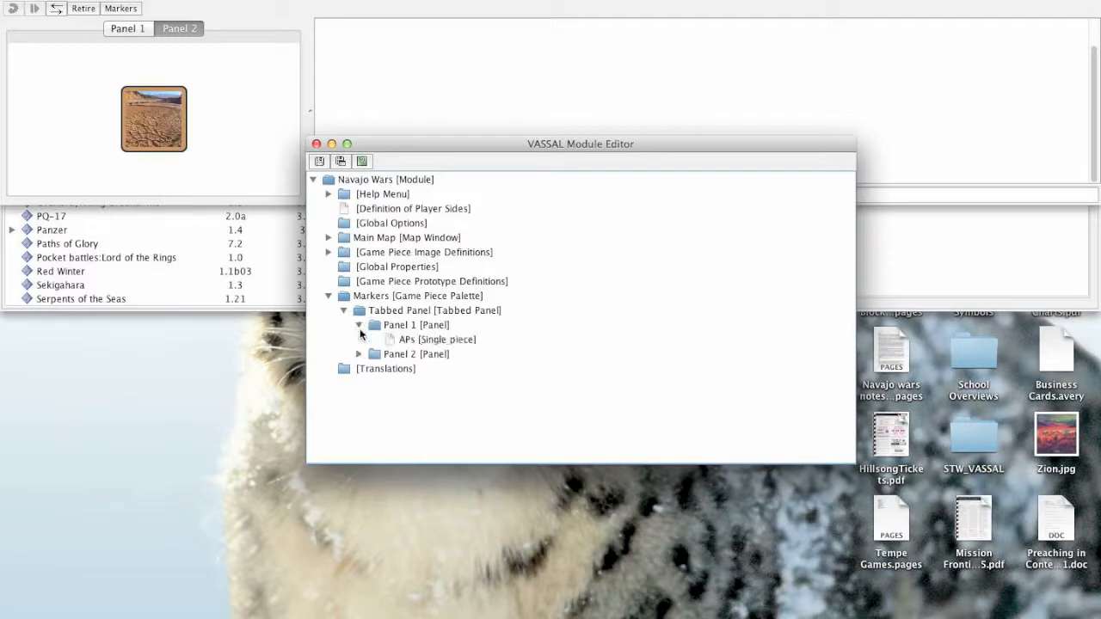
pyautogui.click(404, 342)
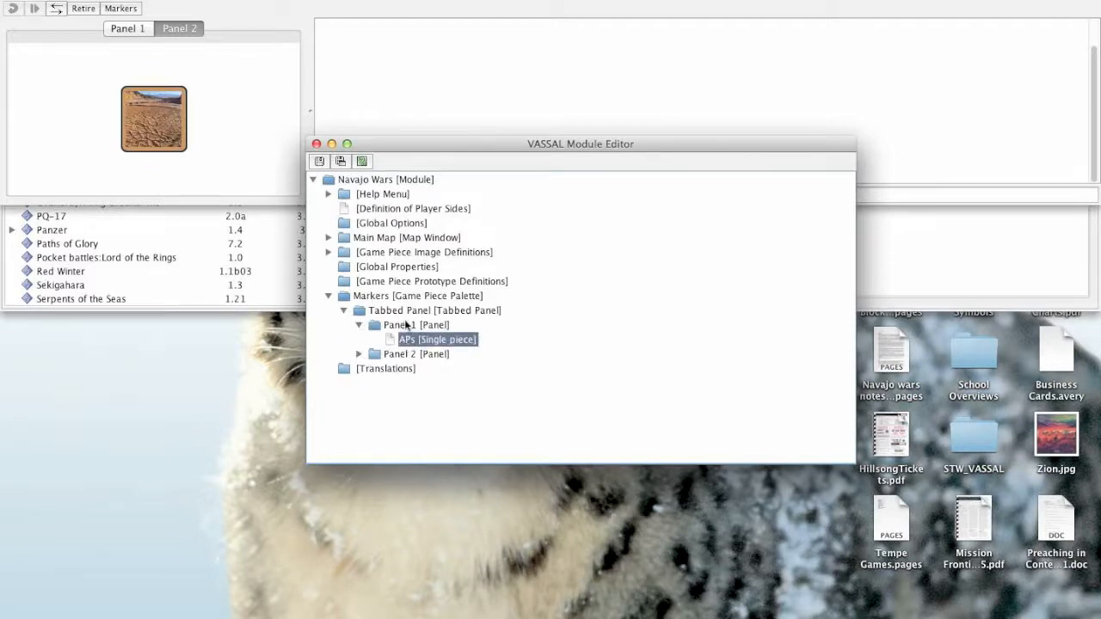
pyautogui.click(409, 325)
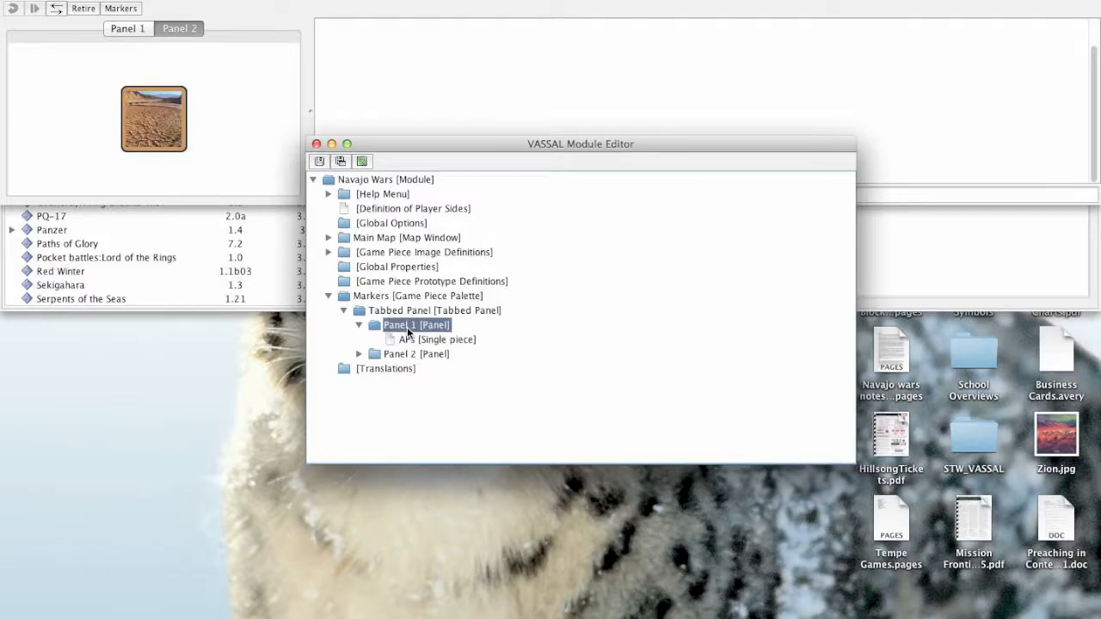
pyautogui.press('super+v')
pyautogui.click(415, 355)
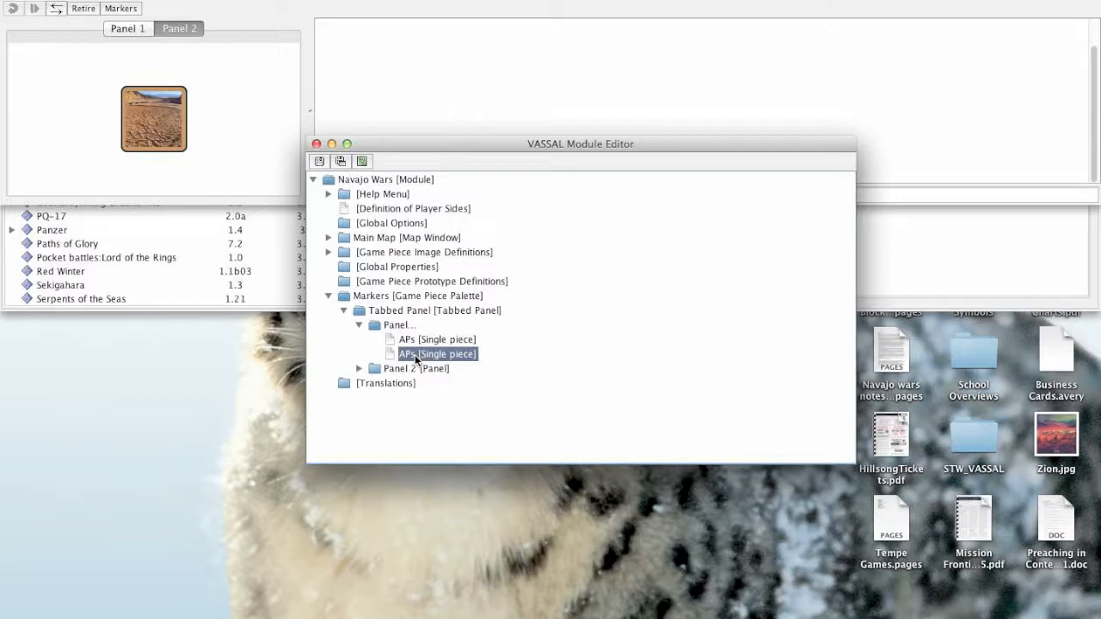
pyautogui.click(136, 30)
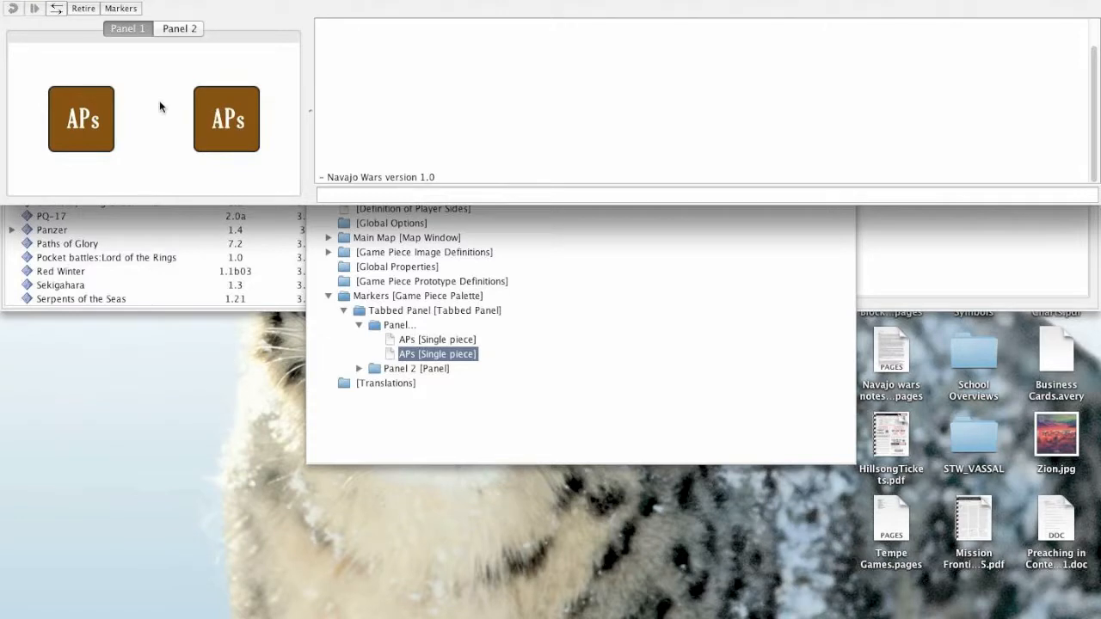
# - Enable fixed cell size for Panel 1 with 6 columns, and widen the Markers palette
pyautogui.doubleClick(390, 325)
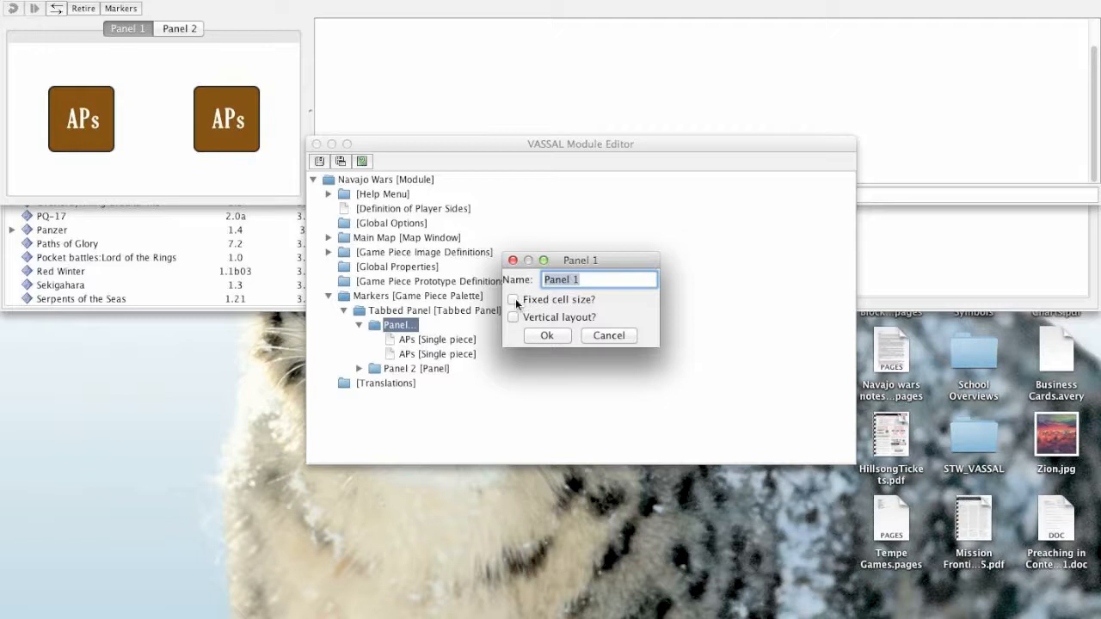
pyautogui.click(513, 300)
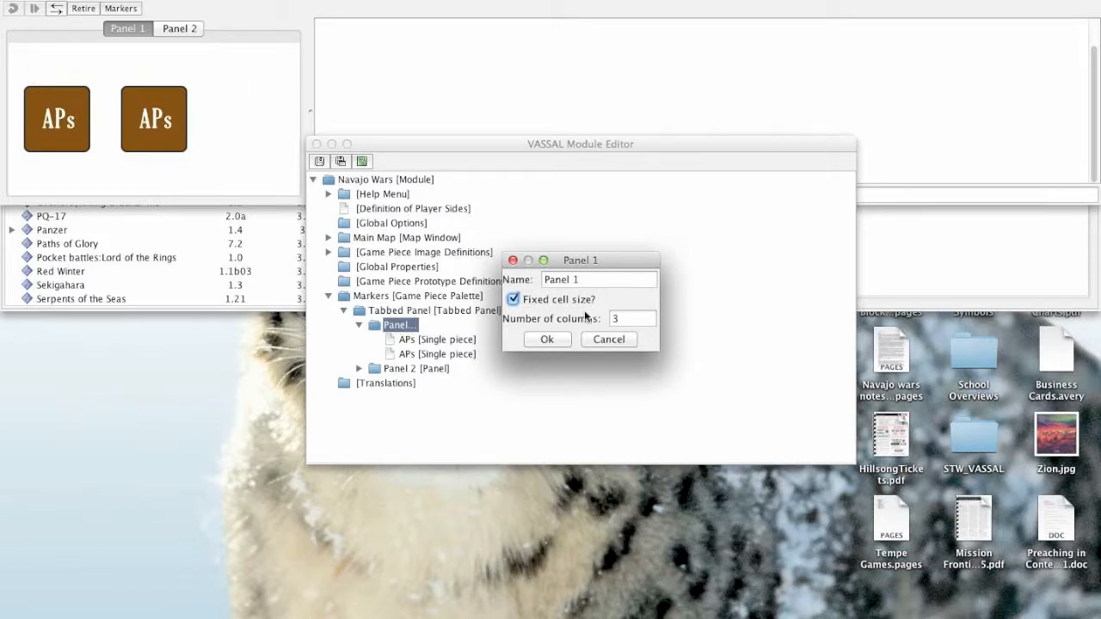
pyautogui.doubleClick(625, 319)
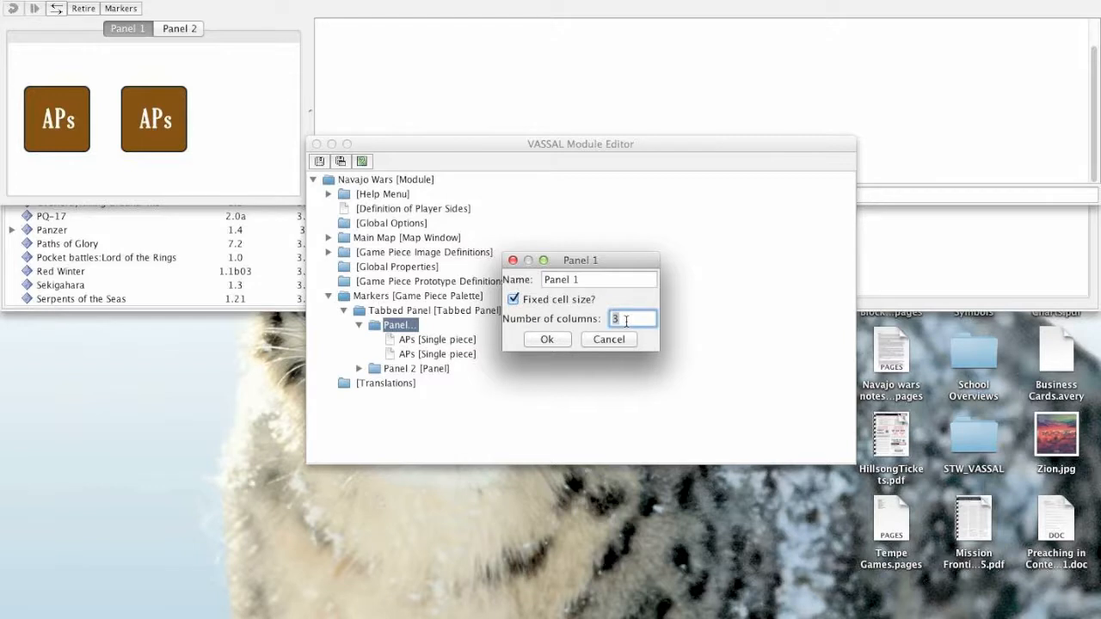
pyautogui.write('6')
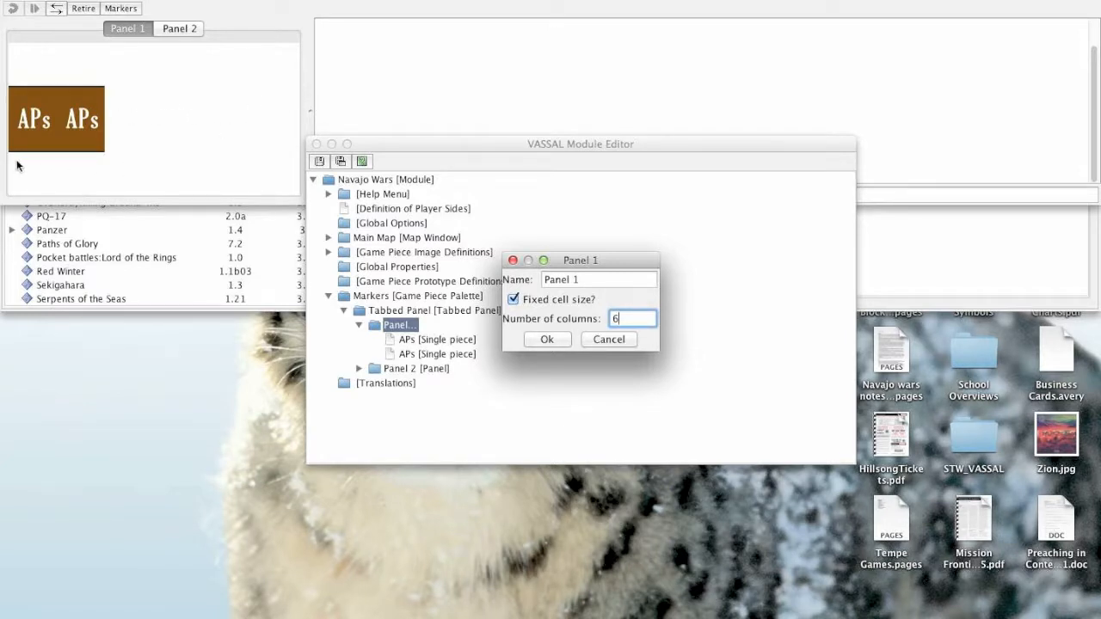
pyautogui.click(314, 104)
pyautogui.moveTo(314, 107); pyautogui.dragTo(502, 106)
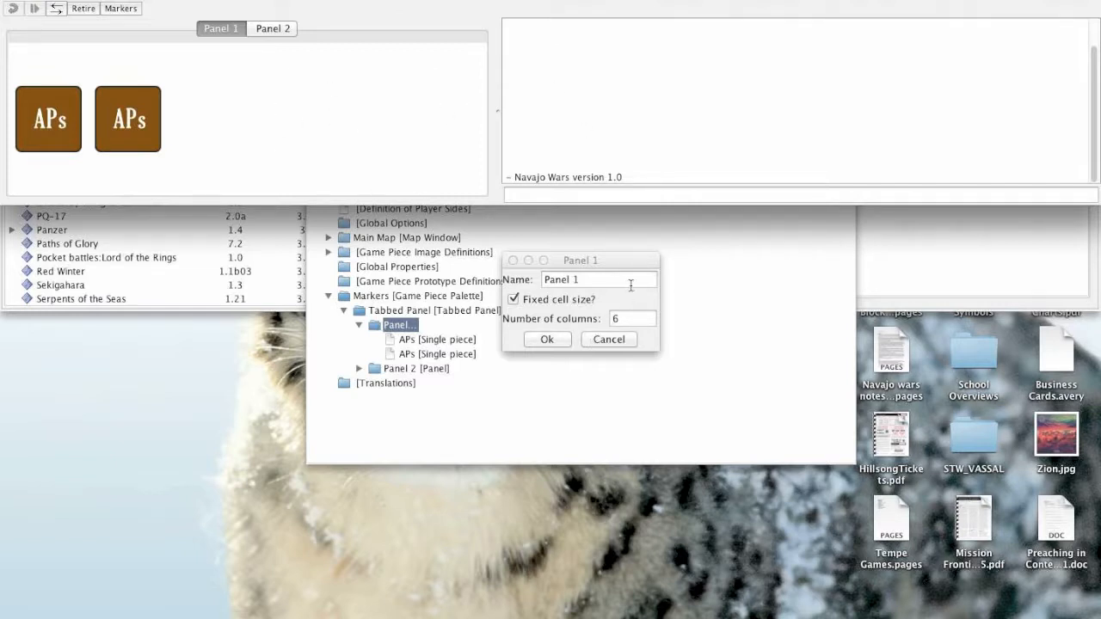
# - Try 2 columns for Panel 1, and turn its fixed cell size option off again before accepting the properties
pyautogui.moveTo(571, 262); pyautogui.dragTo(486, 294)
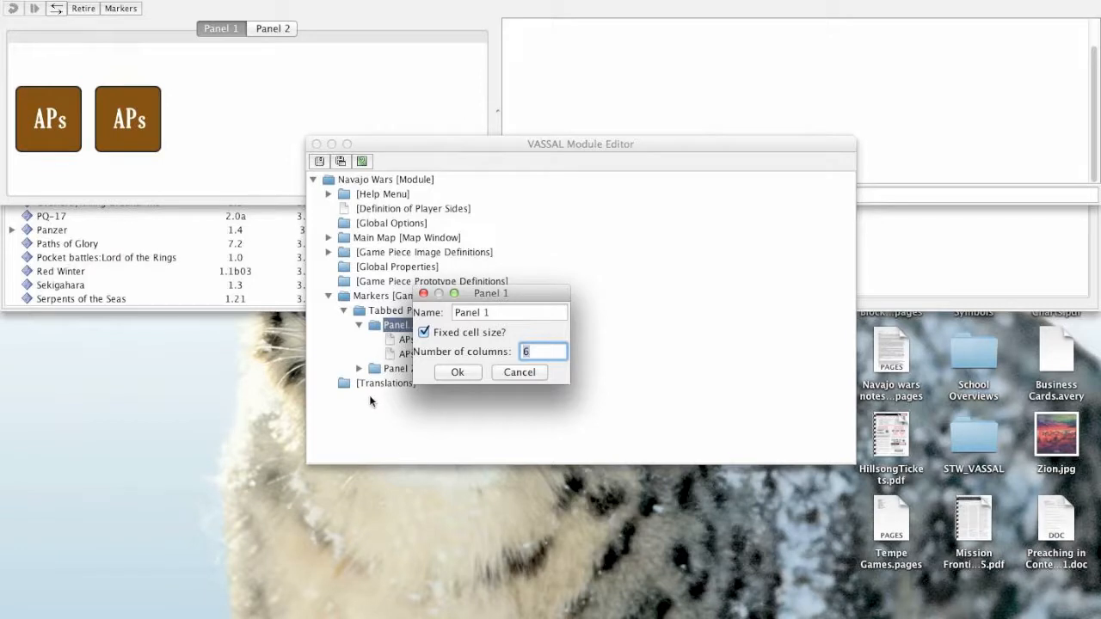
pyautogui.click(456, 374)
pyautogui.write('2')
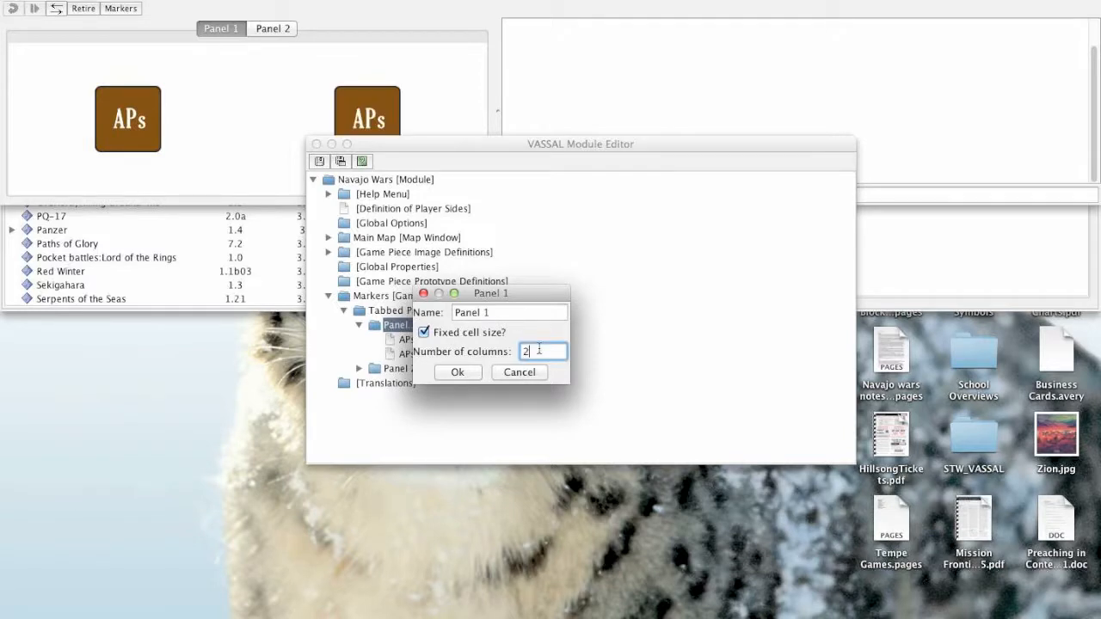
pyautogui.click(424, 334)
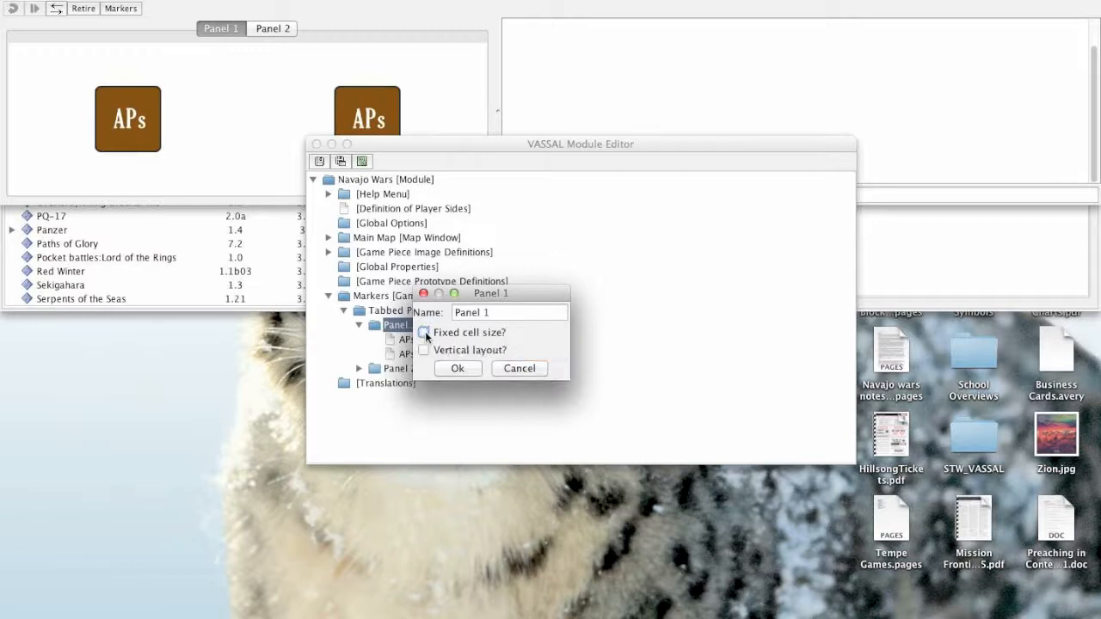
pyautogui.click(456, 369)
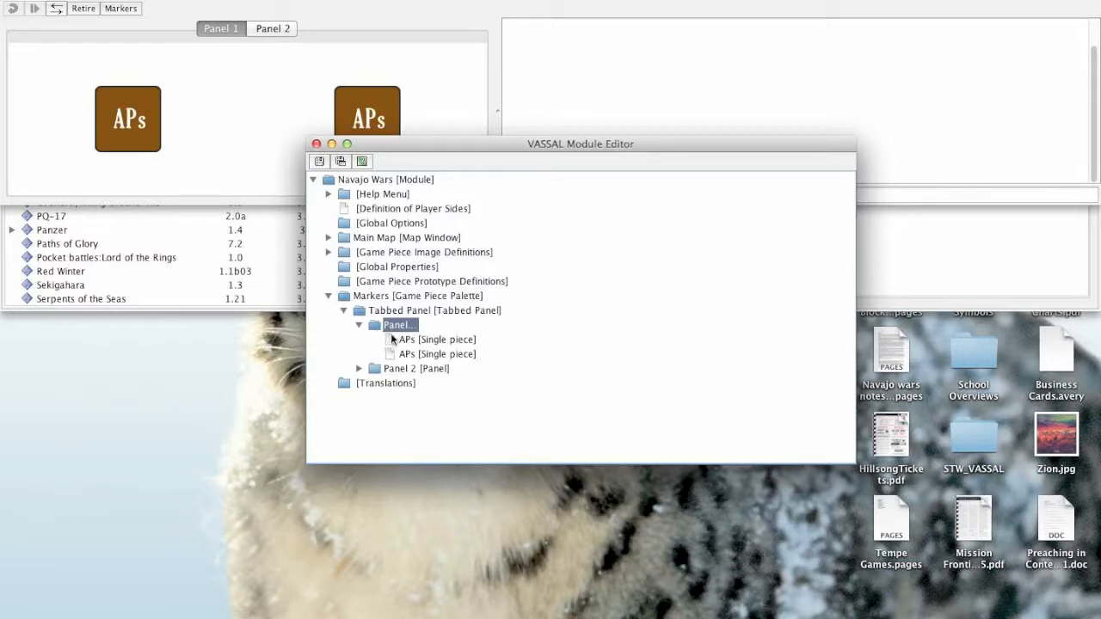
# - Hide the Markers palette and add a scrollable list named "Scroll List" inside Panel 1
pyautogui.click(120, 9)
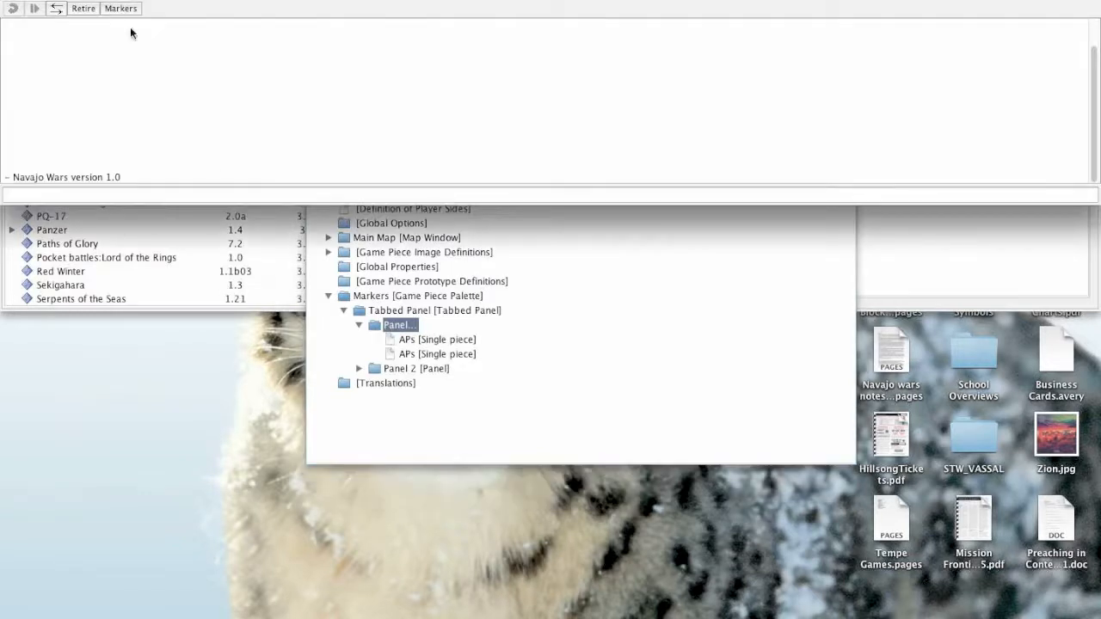
pyautogui.click(411, 329)
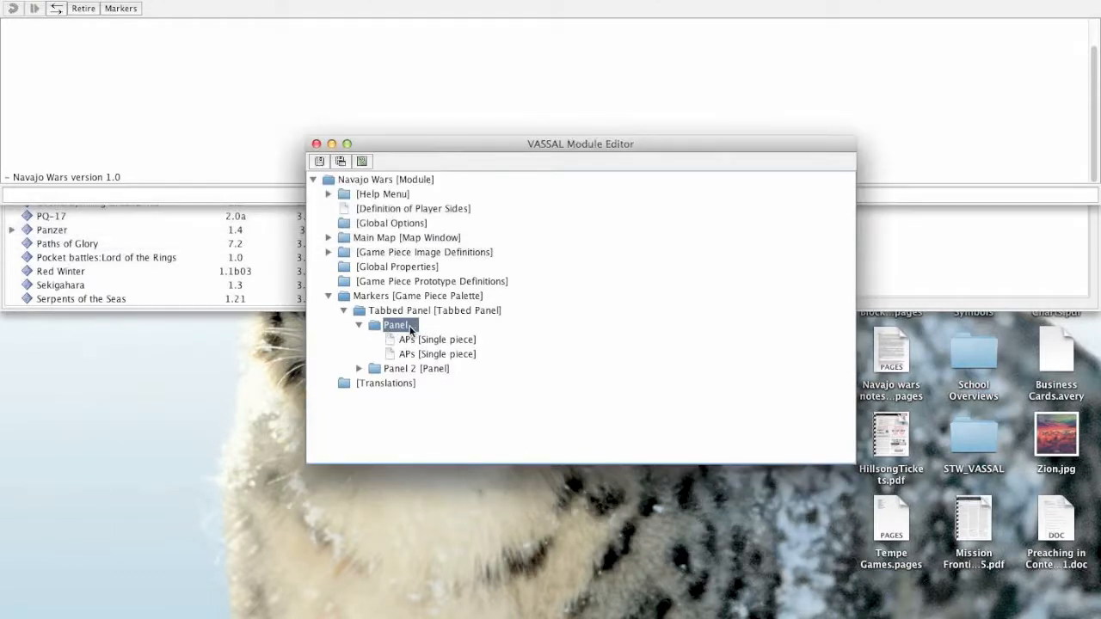
pyautogui.rightClick(410, 329)
pyautogui.click(450, 540)
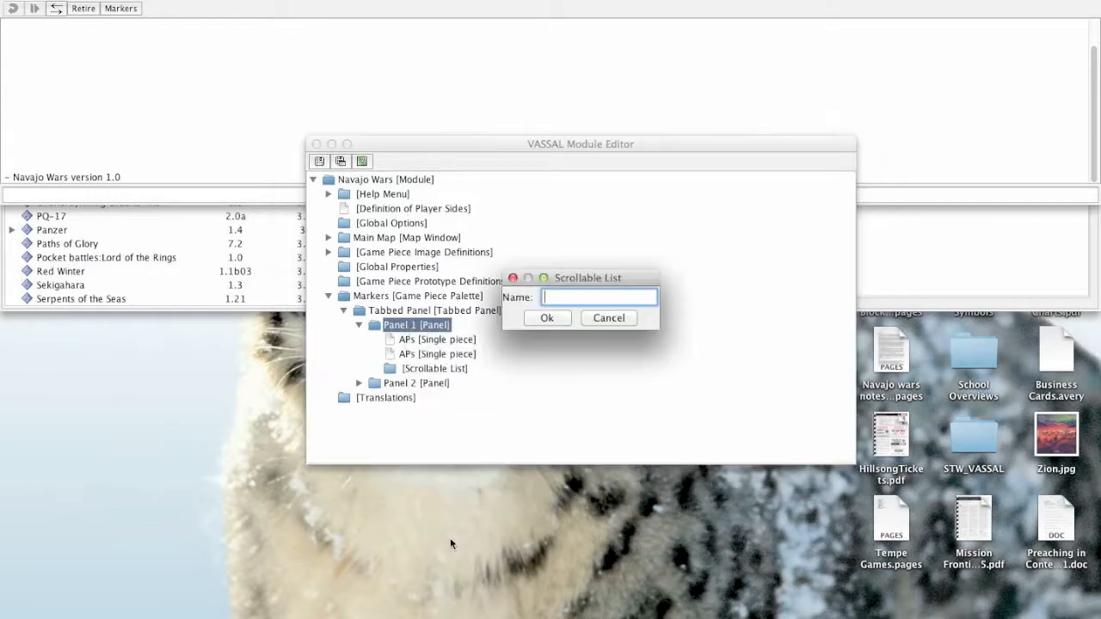
pyautogui.write('Scroll List')
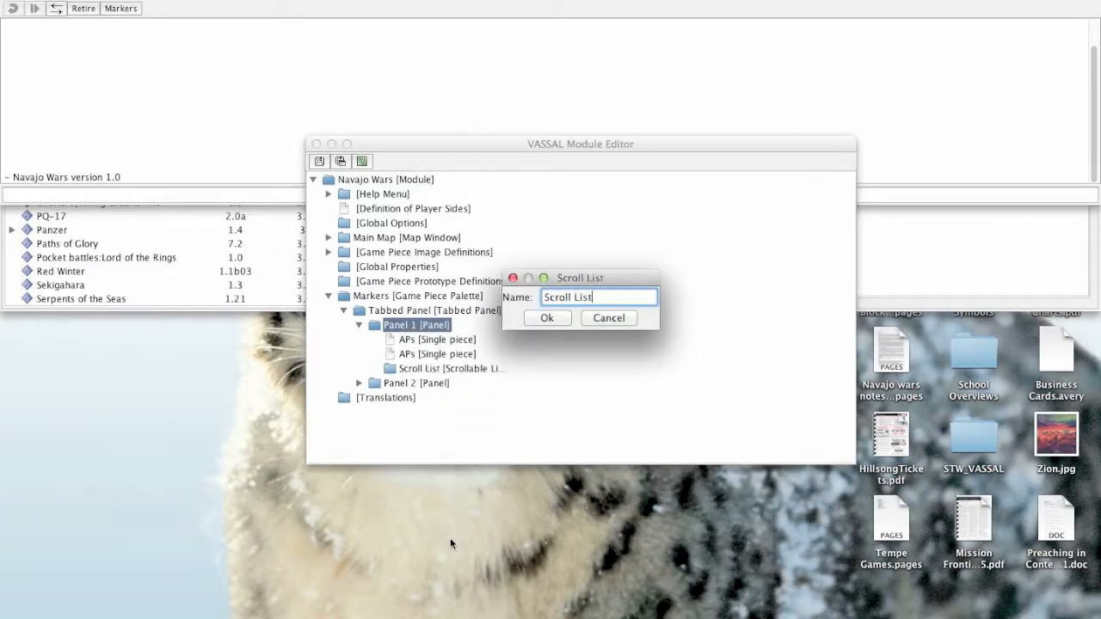
pyautogui.click(545, 318)
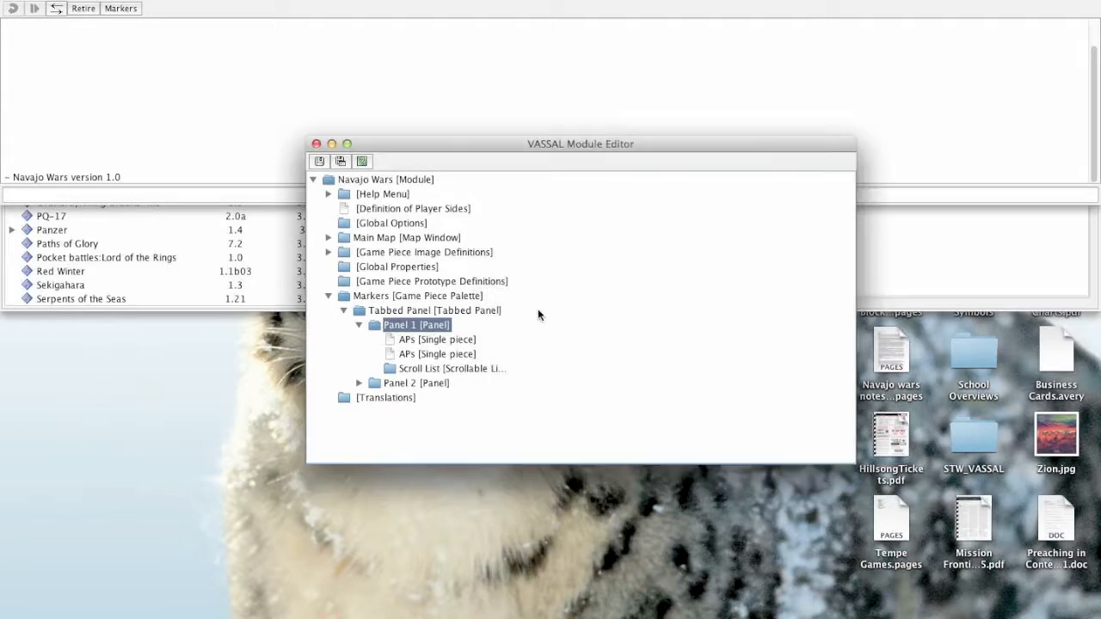
# - Move both APs pieces from Panel 1 into its Scroll List and expand the list
pyautogui.click(405, 340)
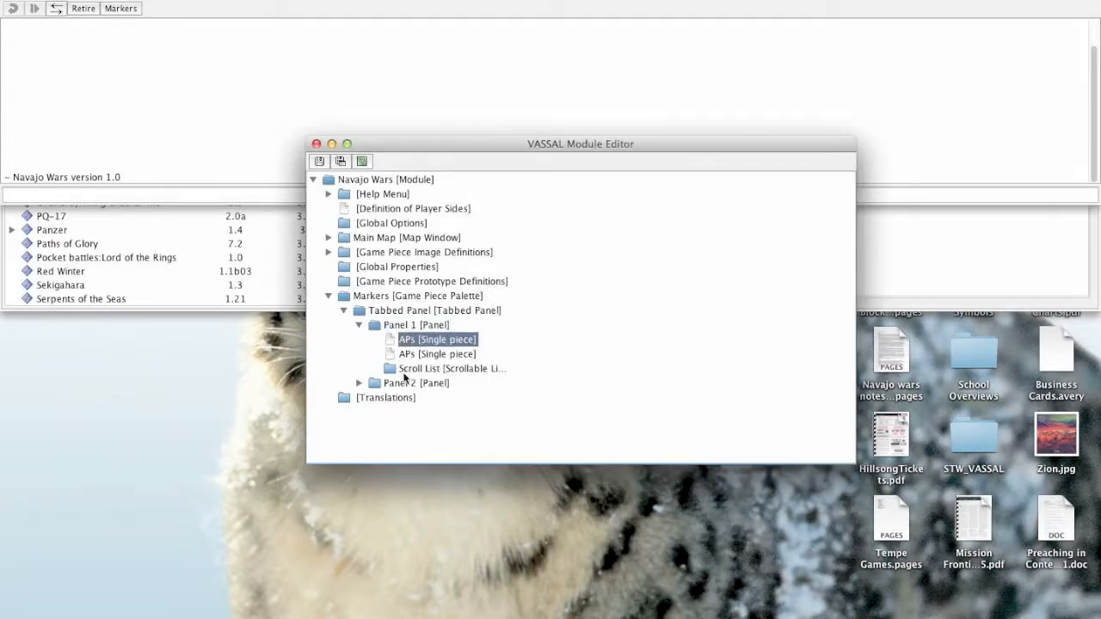
pyautogui.moveTo(408, 342); pyautogui.dragTo(405, 370)
pyautogui.rightClick(410, 342)
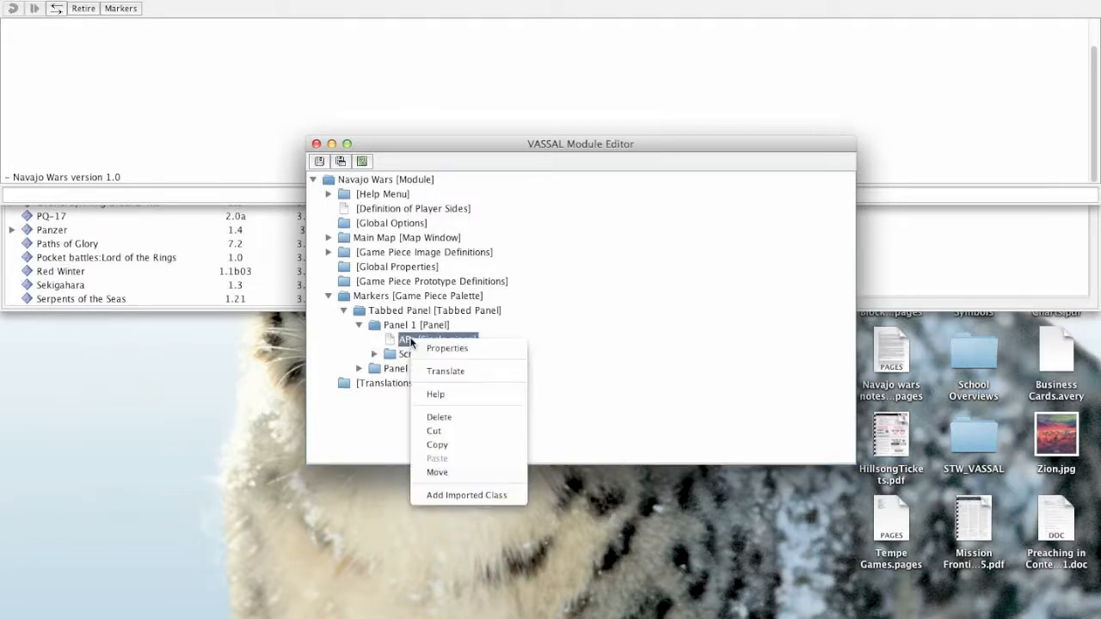
pyautogui.click(410, 342)
pyautogui.moveTo(411, 343); pyautogui.dragTo(406, 355)
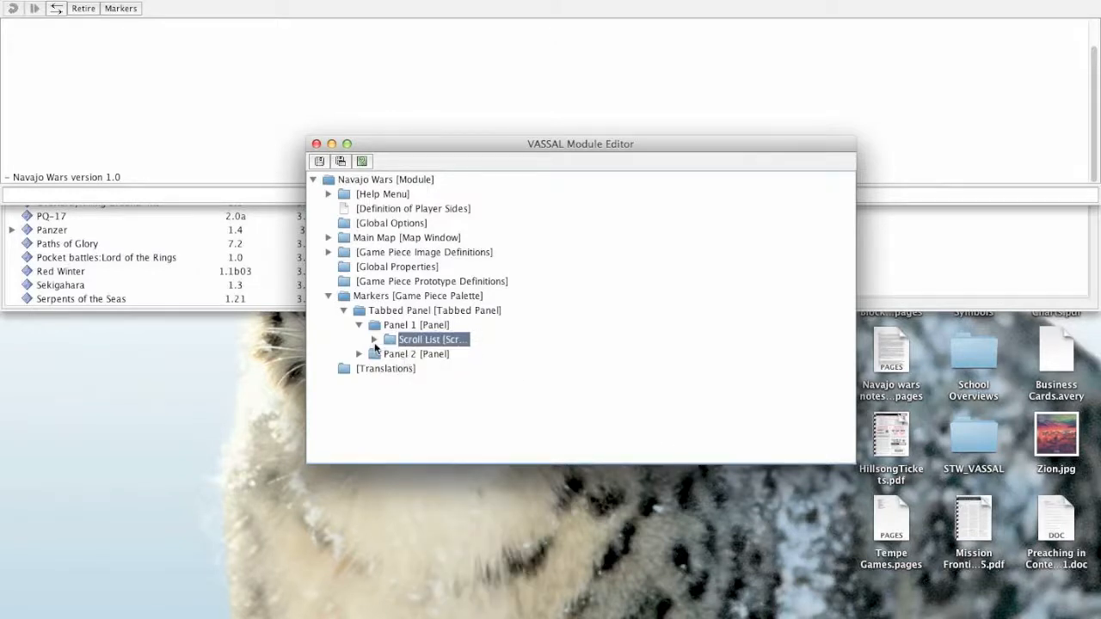
pyautogui.click(374, 340)
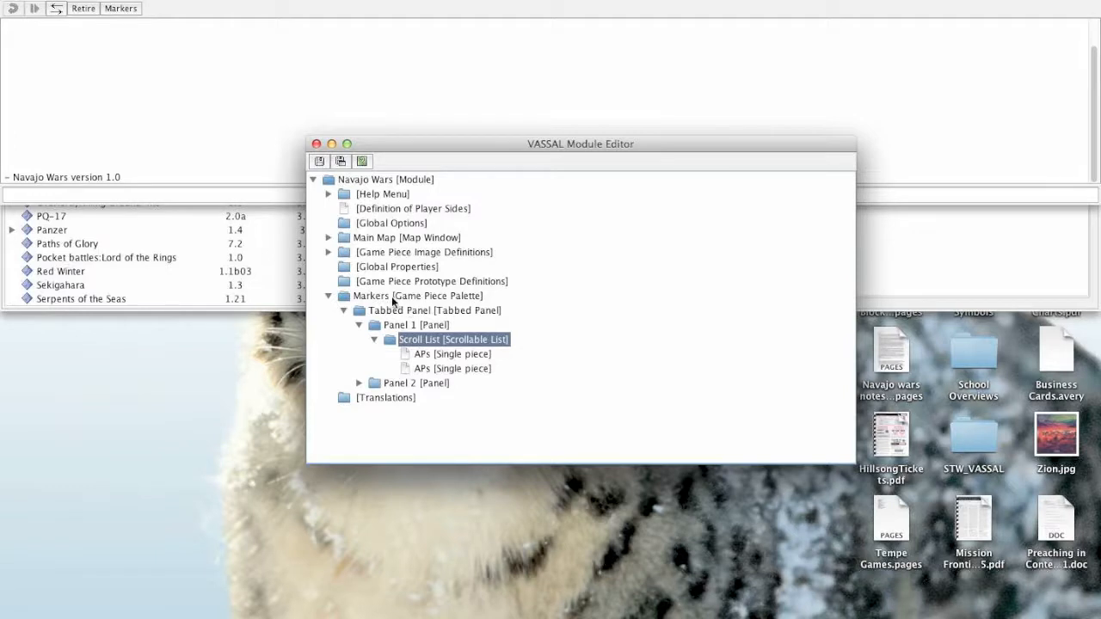
pyautogui.click(359, 297)
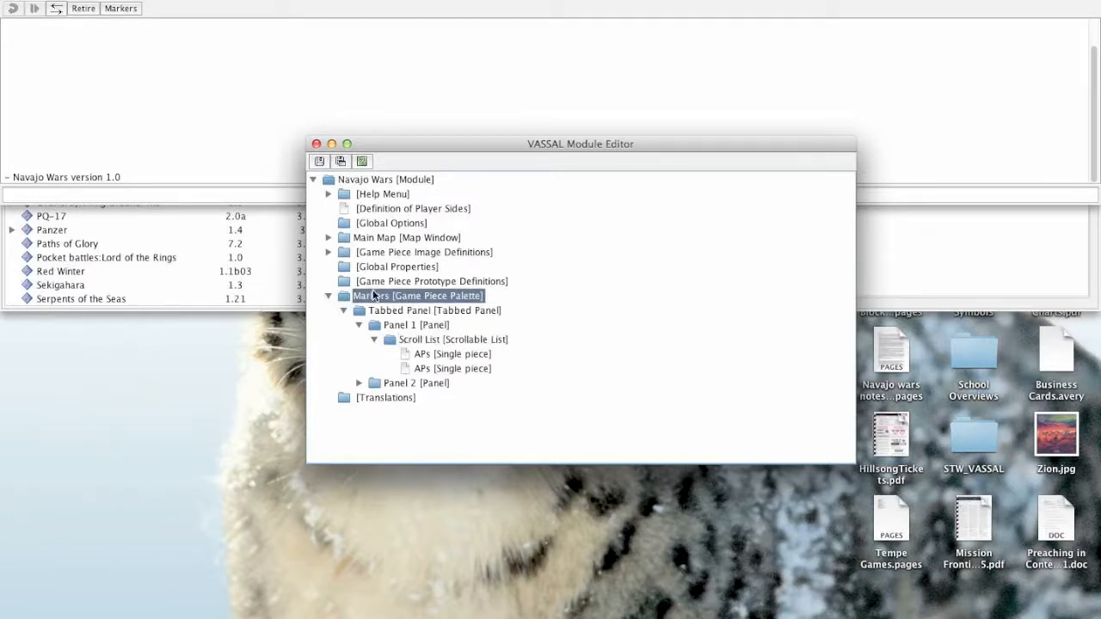
pyautogui.click(377, 325)
pyautogui.click(377, 313)
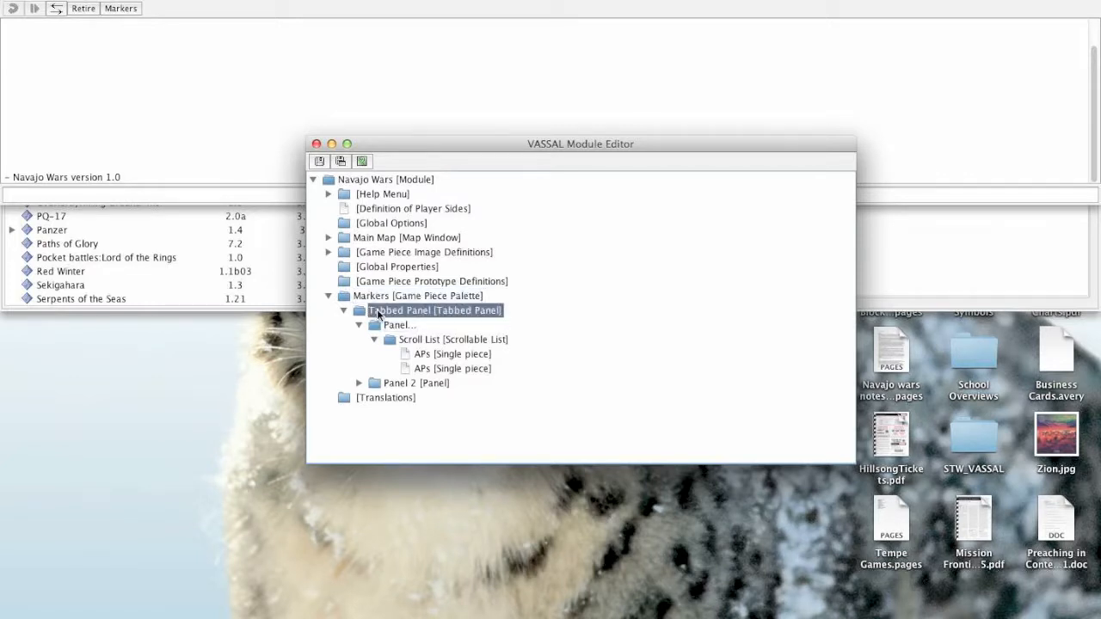
pyautogui.click(379, 325)
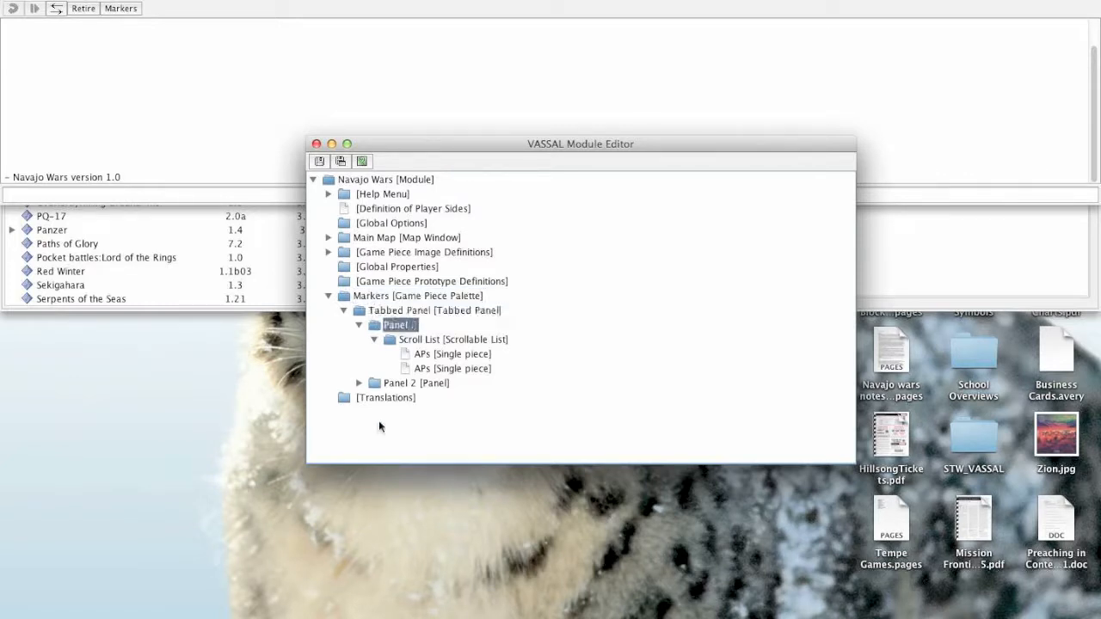
pyautogui.click(407, 340)
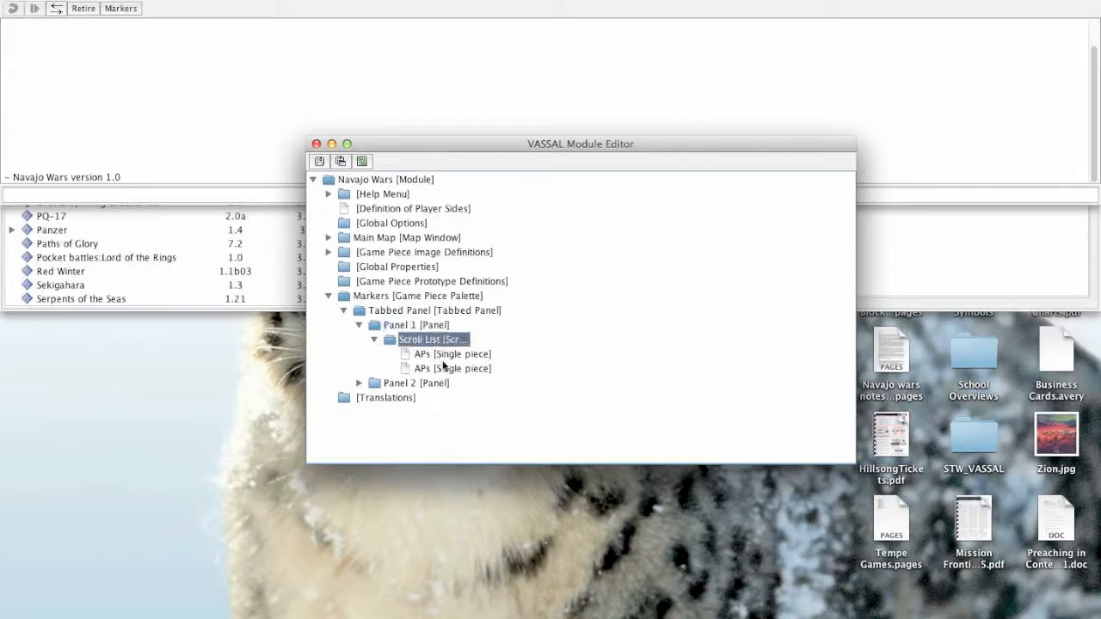
# - Show the Markers palette at a wider size and check Panel 2 and the scrollable list entries in Panel 1
pyautogui.click(122, 9)
pyautogui.moveTo(156, 95); pyautogui.dragTo(353, 93)
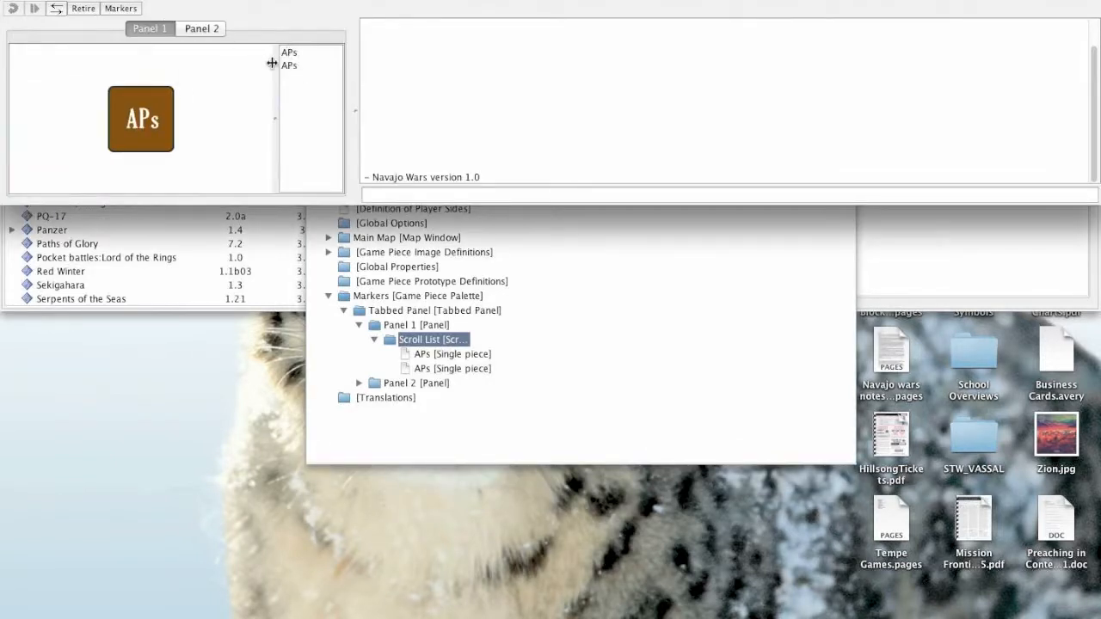
pyautogui.click(196, 29)
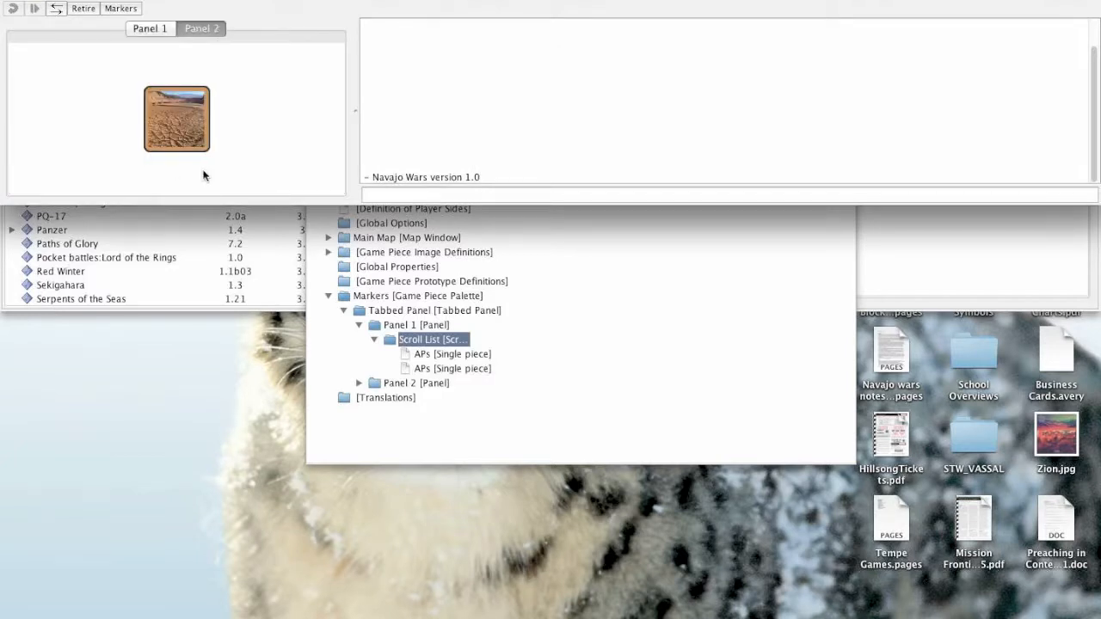
pyautogui.click(179, 104)
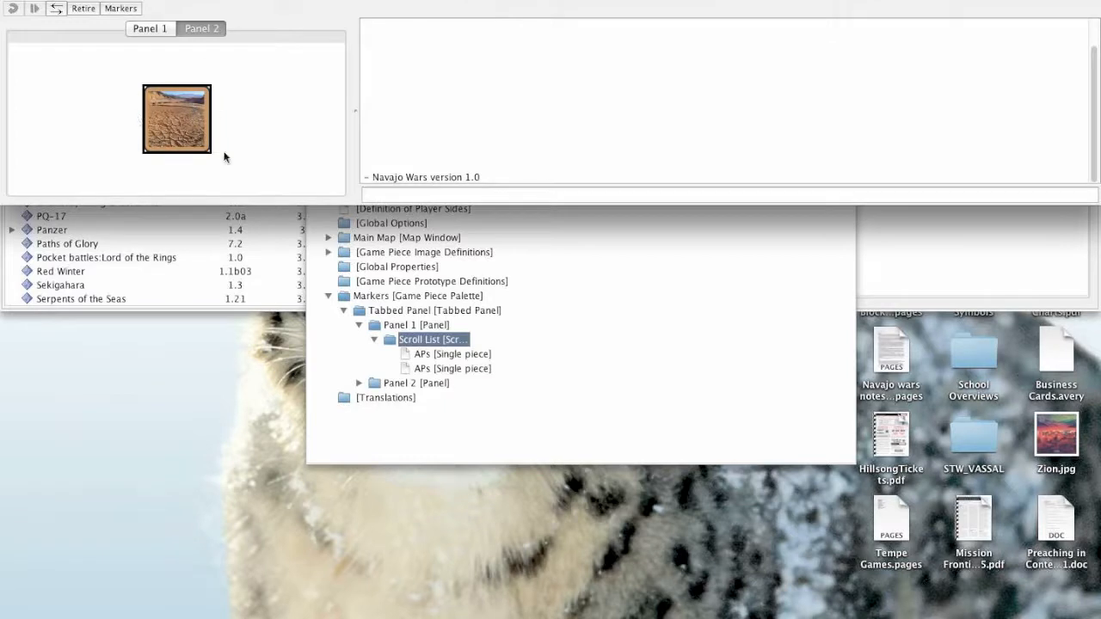
pyautogui.click(160, 30)
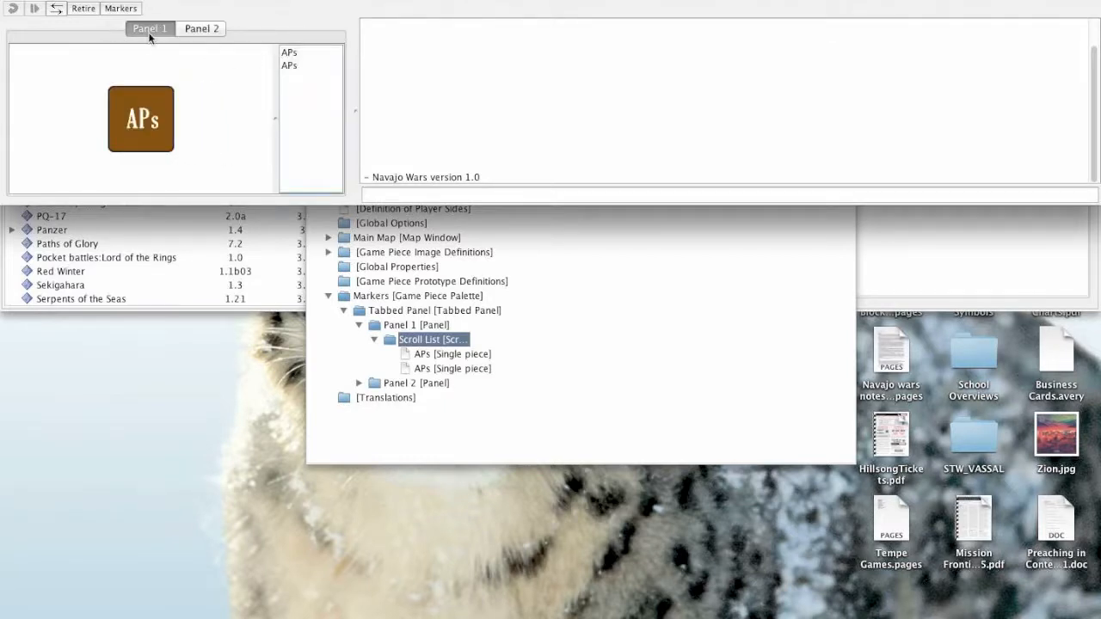
pyautogui.click(297, 53)
pyautogui.click(296, 66)
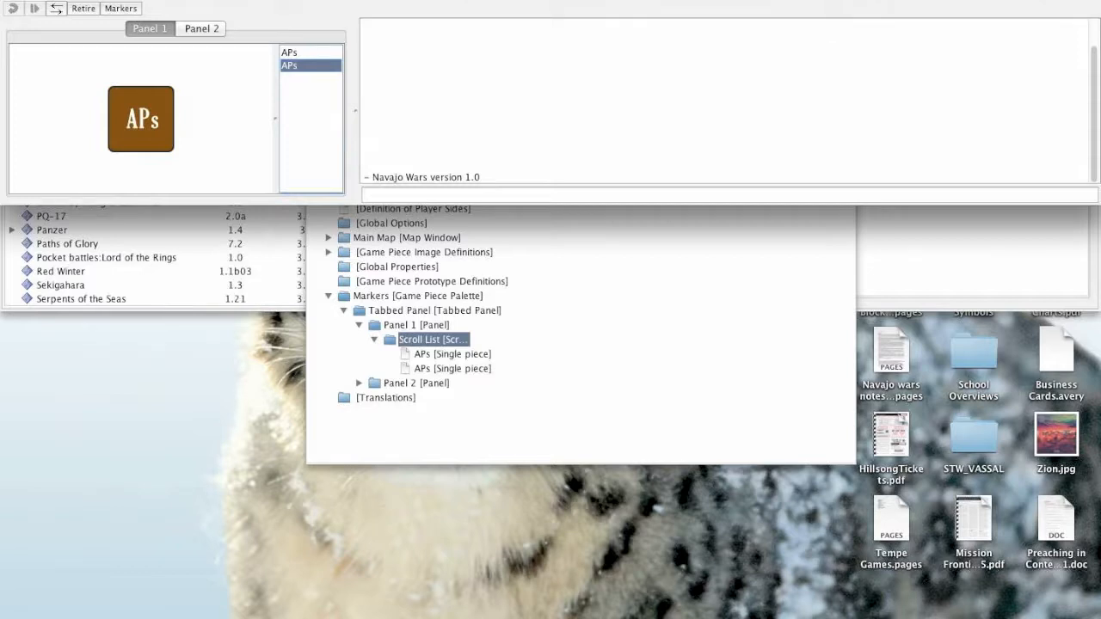
# - Collapse the Markers palette in the module tree and start a new game as observer
pyautogui.click(328, 295)
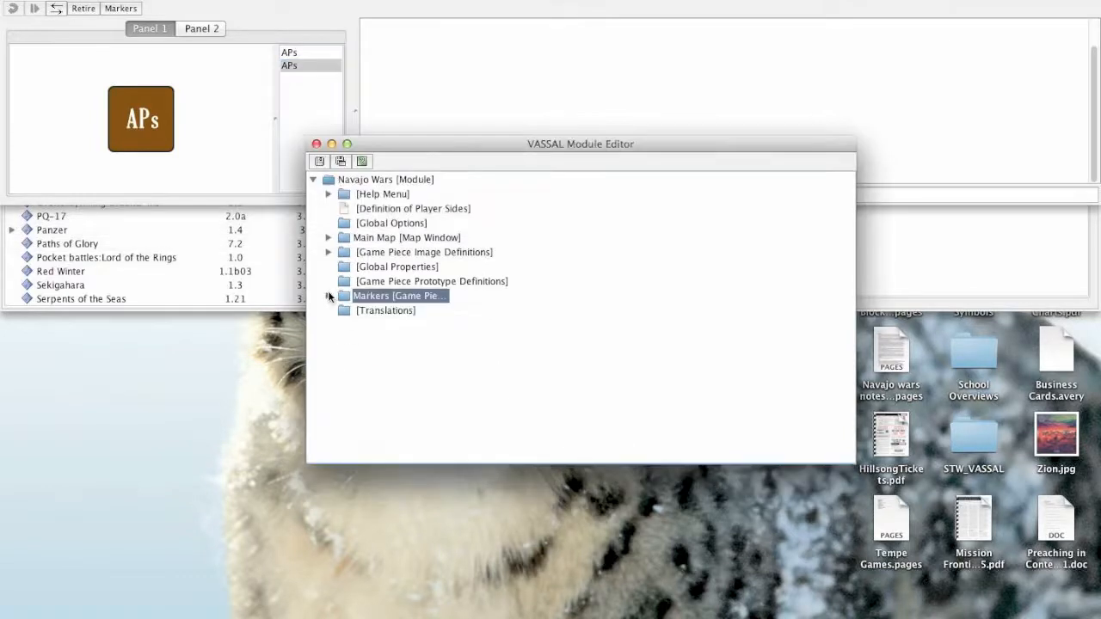
pyautogui.click(128, 129)
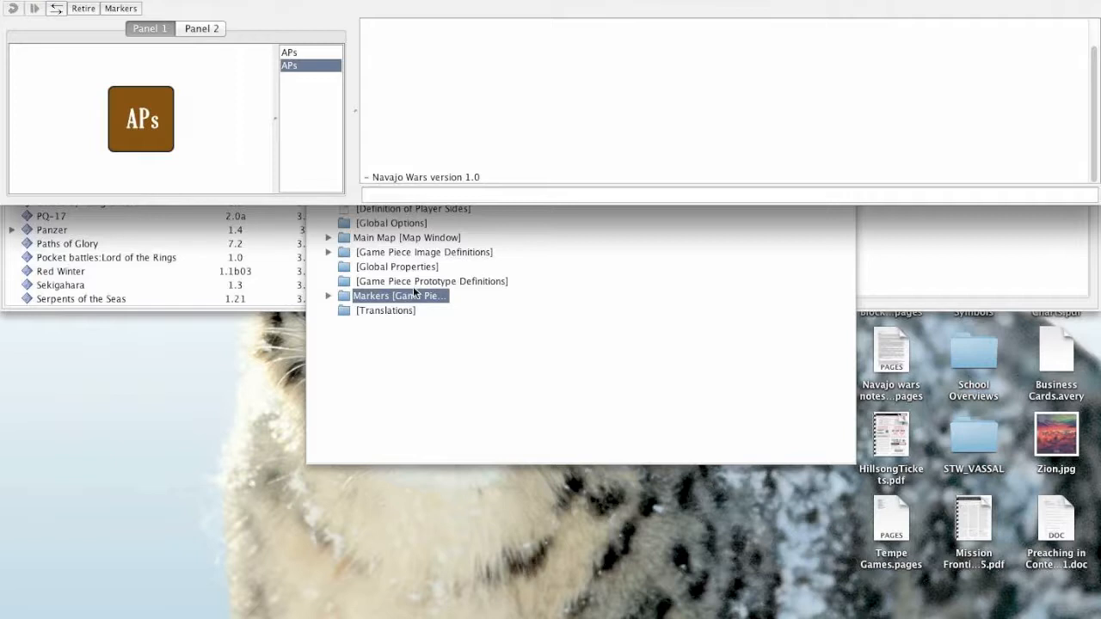
pyautogui.click(129, 0)
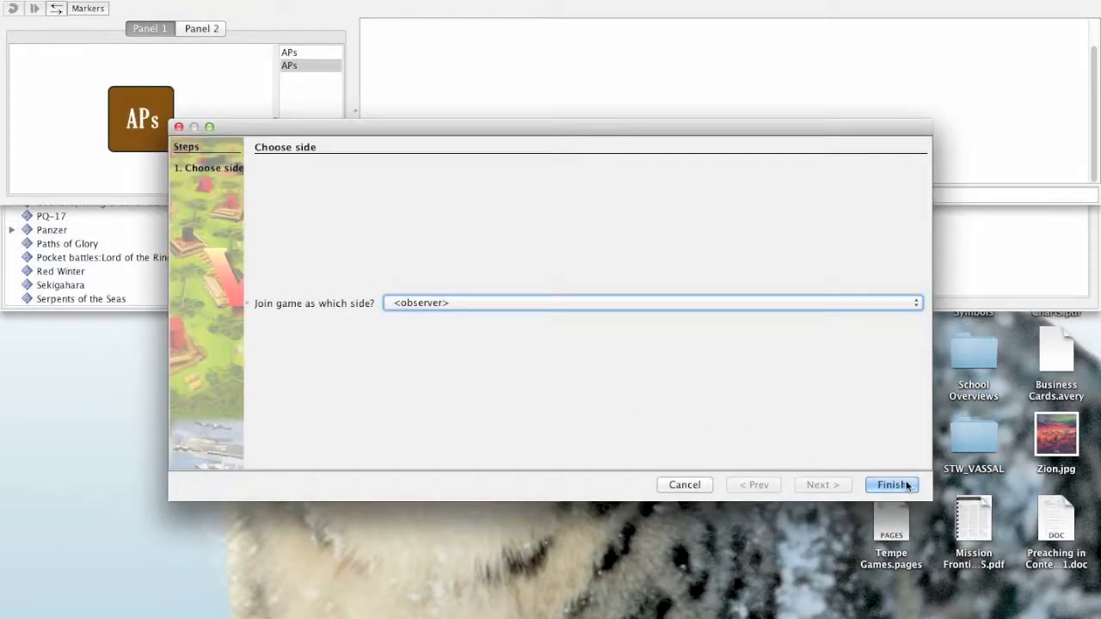
pyautogui.click(906, 486)
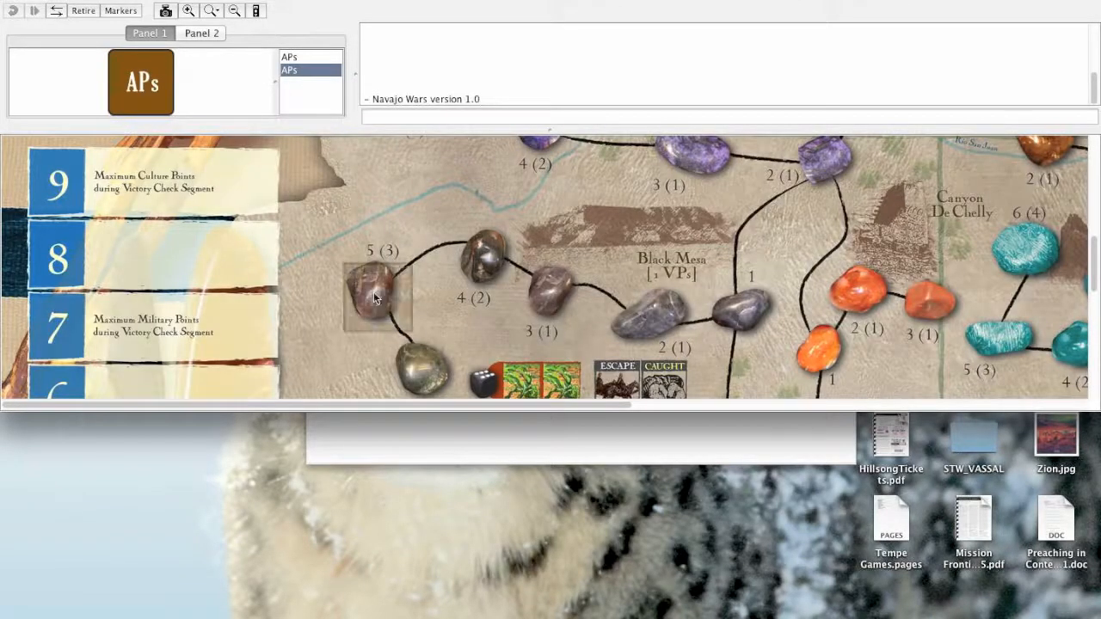
# - Place several APs markers from the Markers palette on the map around the stones west of Black Mesa
pyautogui.moveTo(141, 82); pyautogui.dragTo(444, 338)
pyautogui.moveTo(141, 82); pyautogui.dragTo(491, 263)
pyautogui.moveTo(129, 81); pyautogui.dragTo(491, 261)
pyautogui.moveTo(154, 84); pyautogui.dragTo(406, 282)
pyautogui.moveTo(143, 83); pyautogui.dragTo(445, 228)
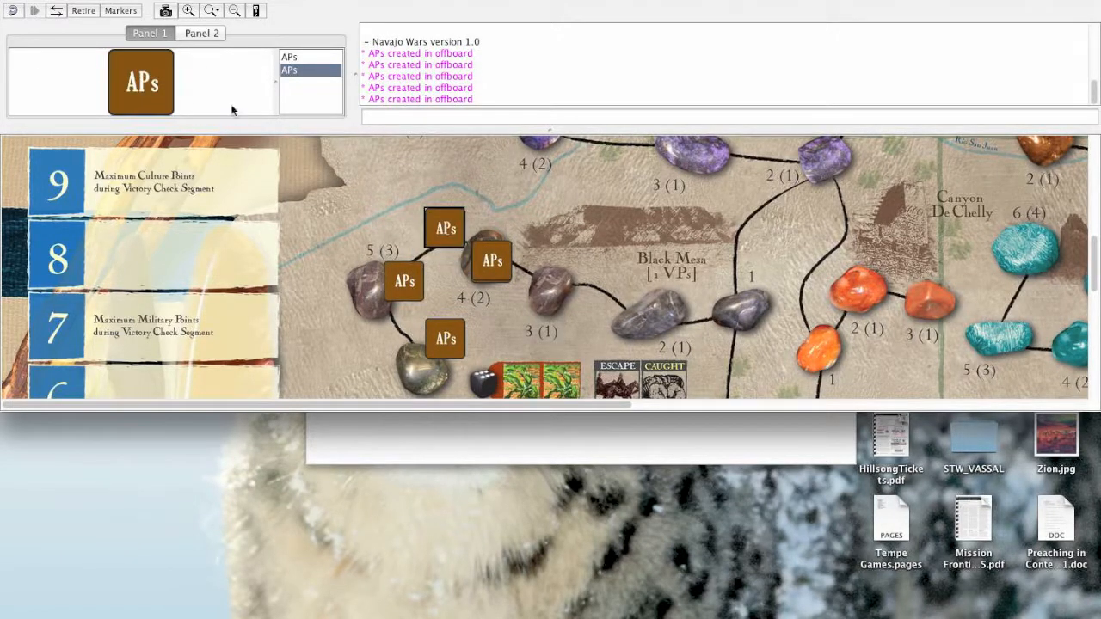
pyautogui.moveTo(139, 86); pyautogui.dragTo(565, 310)
pyautogui.moveTo(147, 90); pyautogui.dragTo(508, 303)
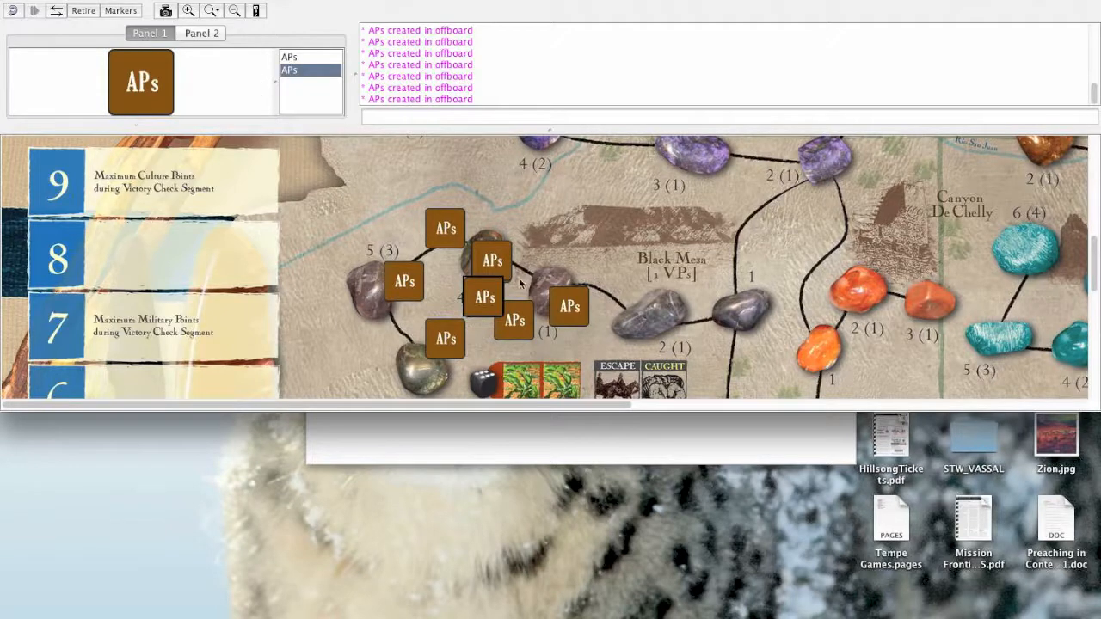
# - Add a game piece palette named "Other Pieces" to the Navajo Wars module
pyautogui.click(491, 442)
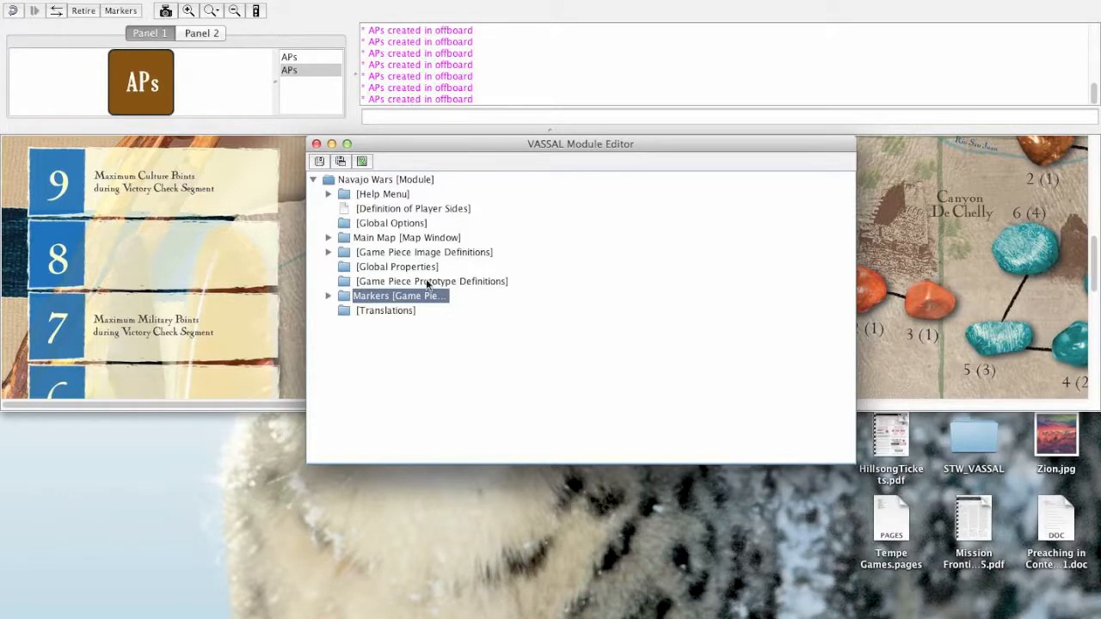
pyautogui.click(380, 180)
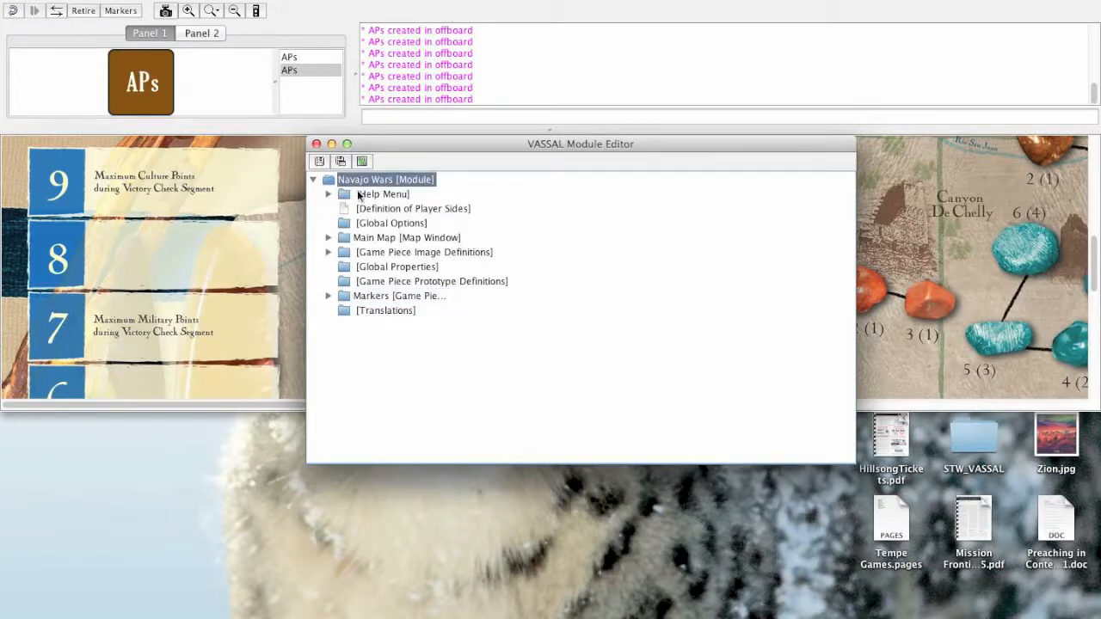
pyautogui.rightClick(376, 181)
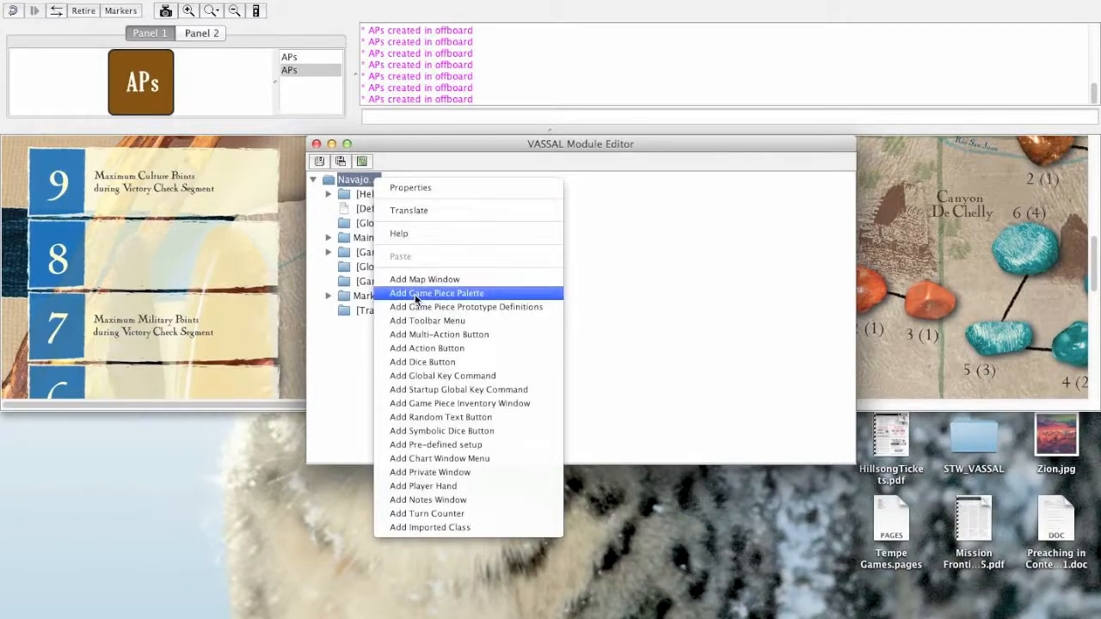
pyautogui.click(416, 294)
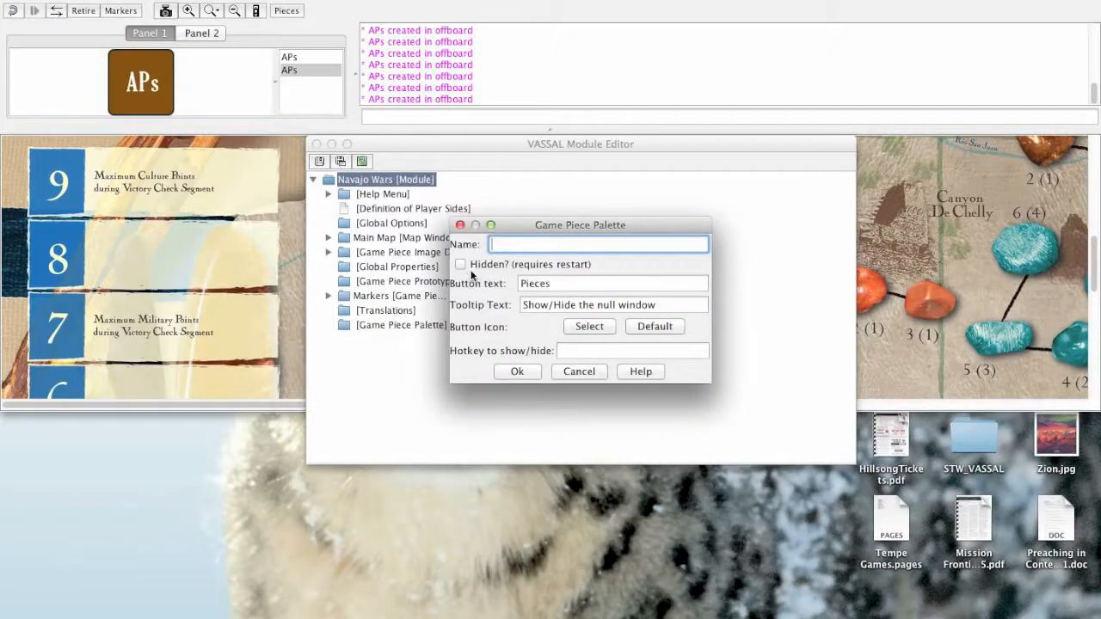
pyautogui.write('Other Pieces')
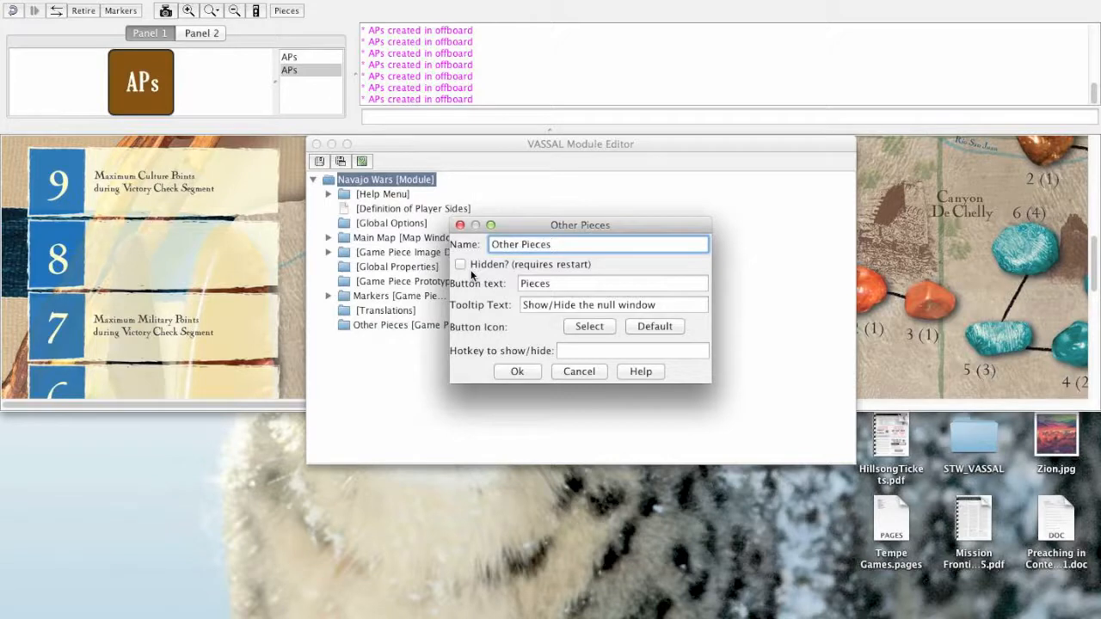
pyautogui.click(518, 372)
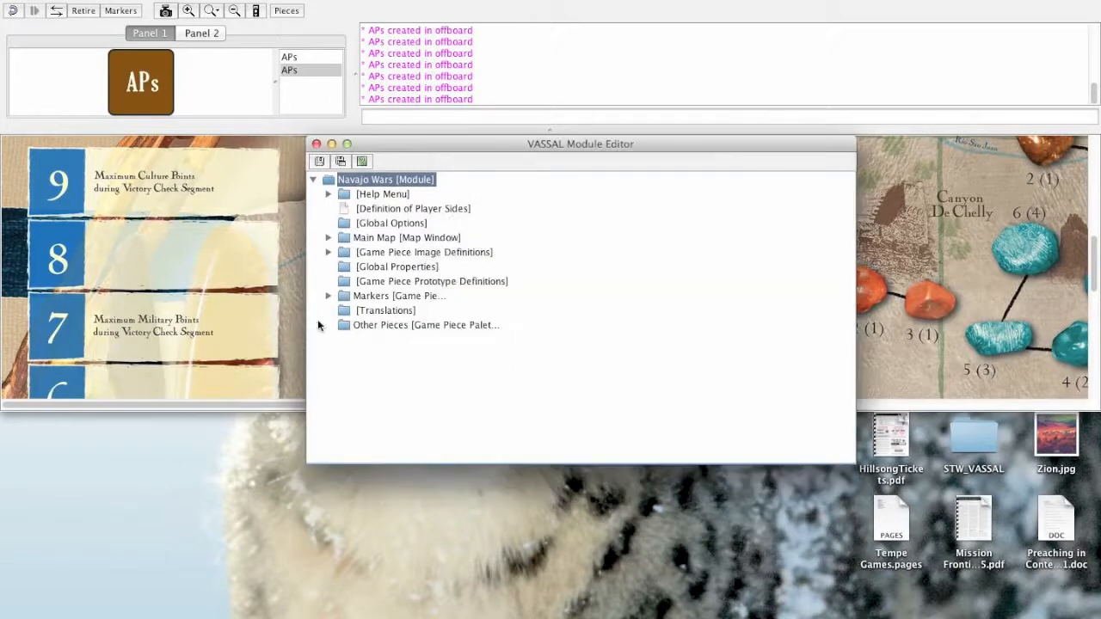
# - Copy the Drought piece from Panel 2 of the Markers palette into the Other Pieces palette
pyautogui.click(328, 295)
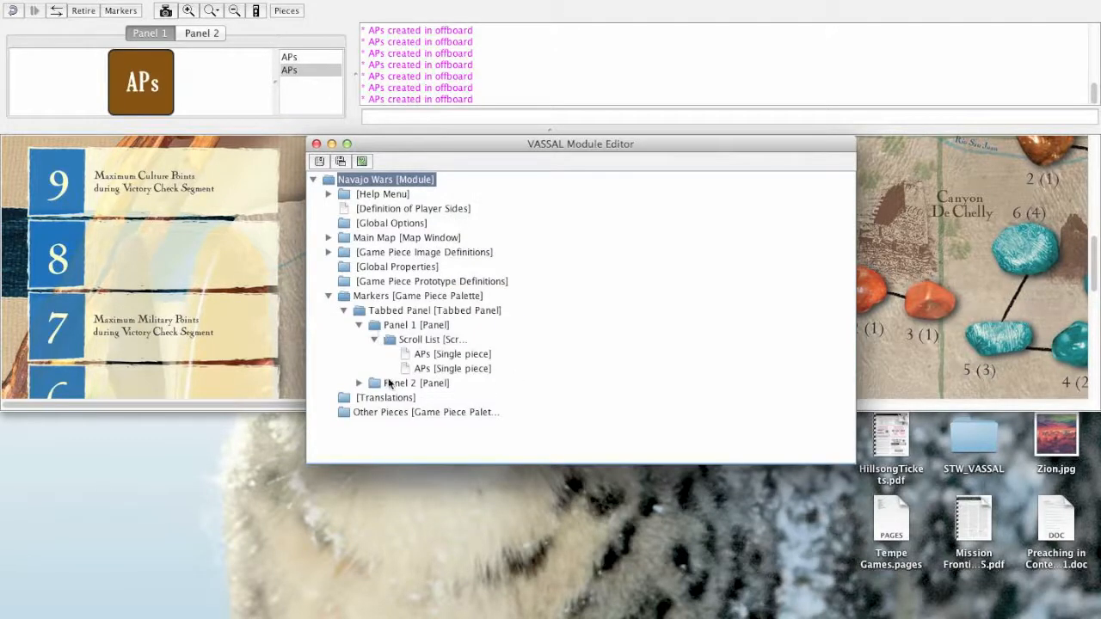
pyautogui.click(360, 382)
pyautogui.click(421, 400)
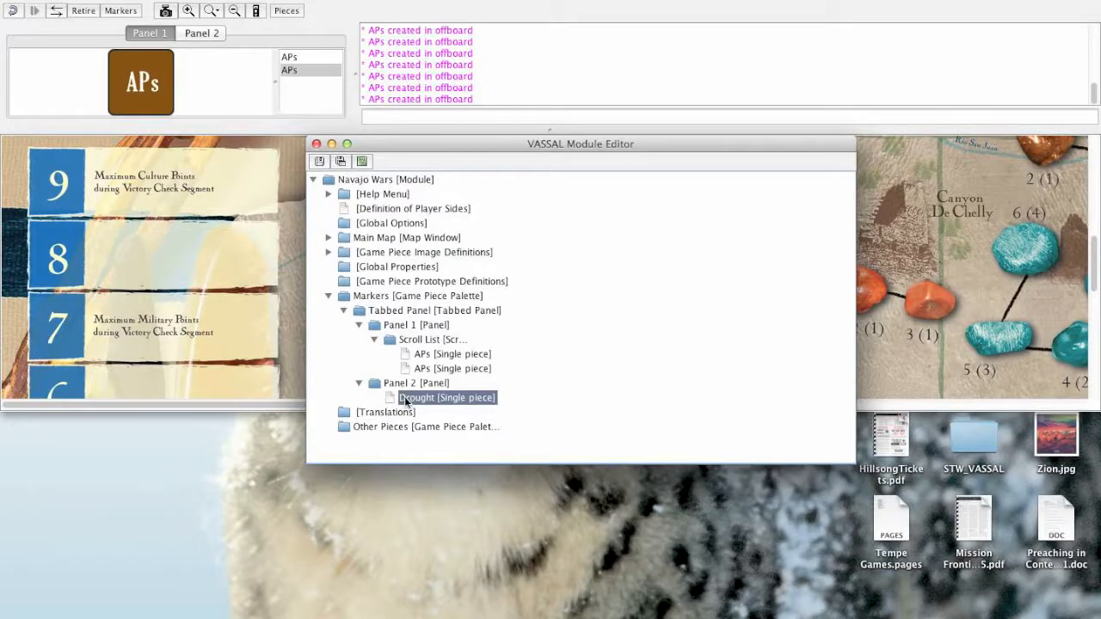
pyautogui.click(371, 430)
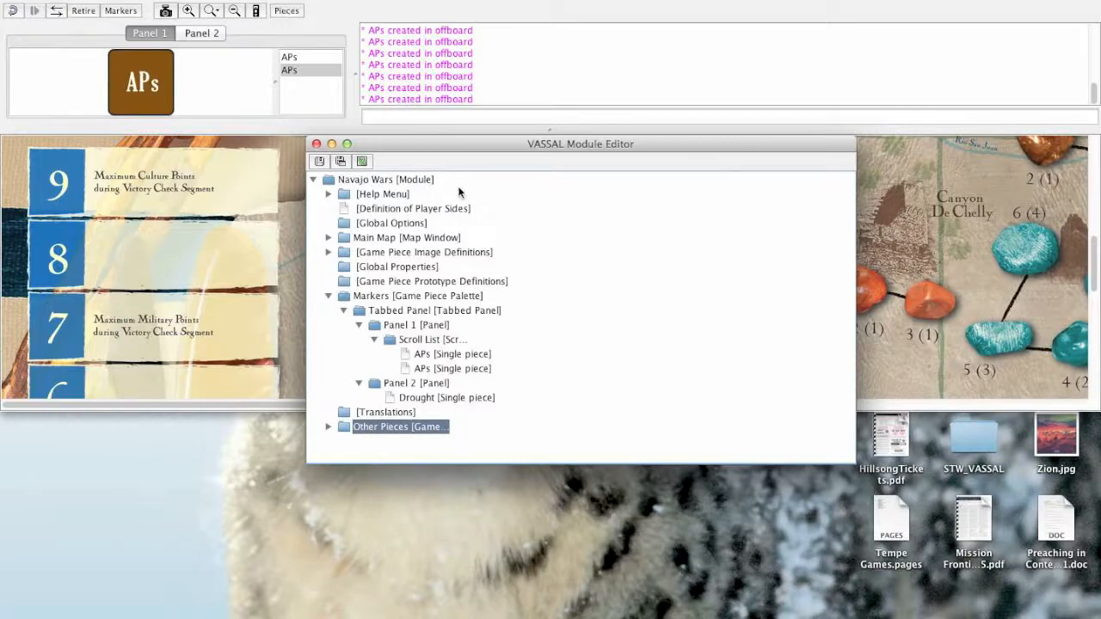
# - Toggle the docked Markers palette off and on in the main window, leaving it displayed
pyautogui.click(332, 30)
pyautogui.click(119, 12)
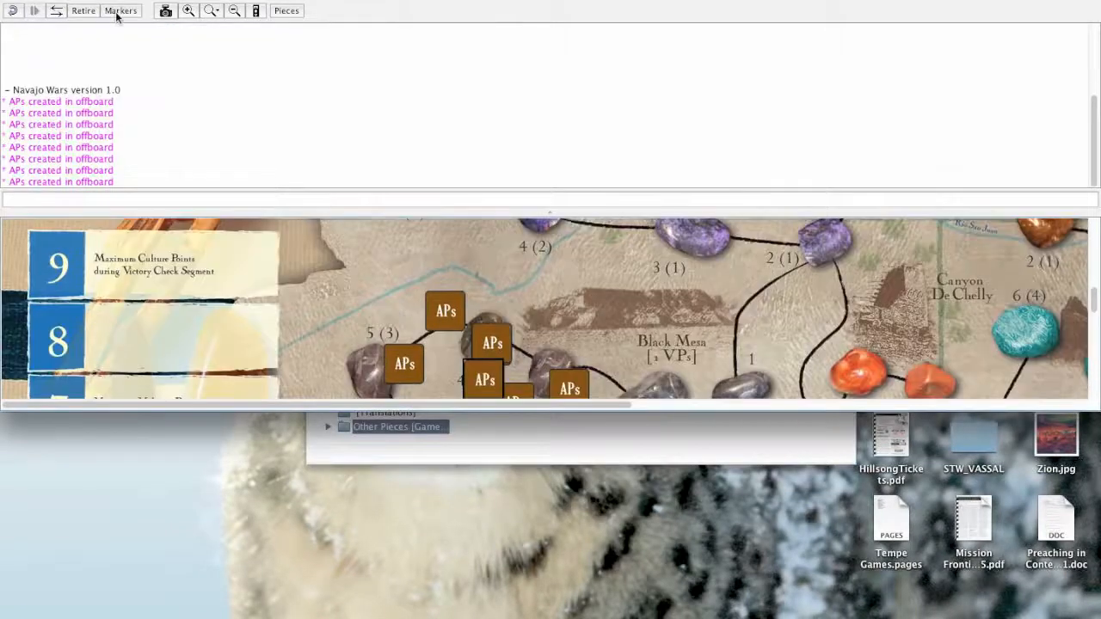
pyautogui.click(119, 11)
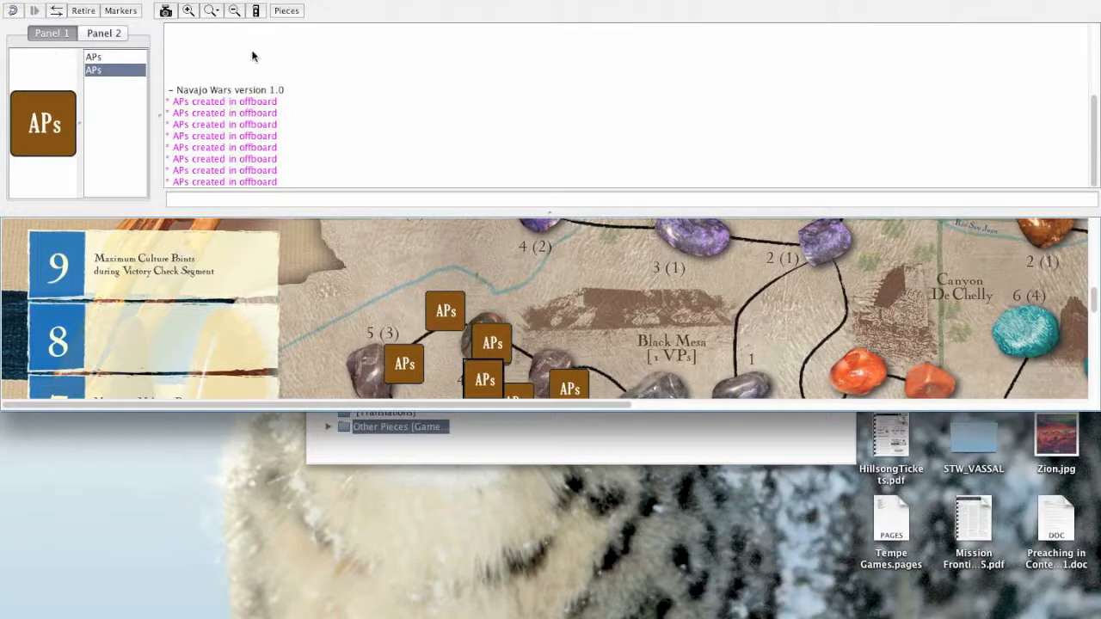
pyautogui.click(126, 11)
pyautogui.click(125, 11)
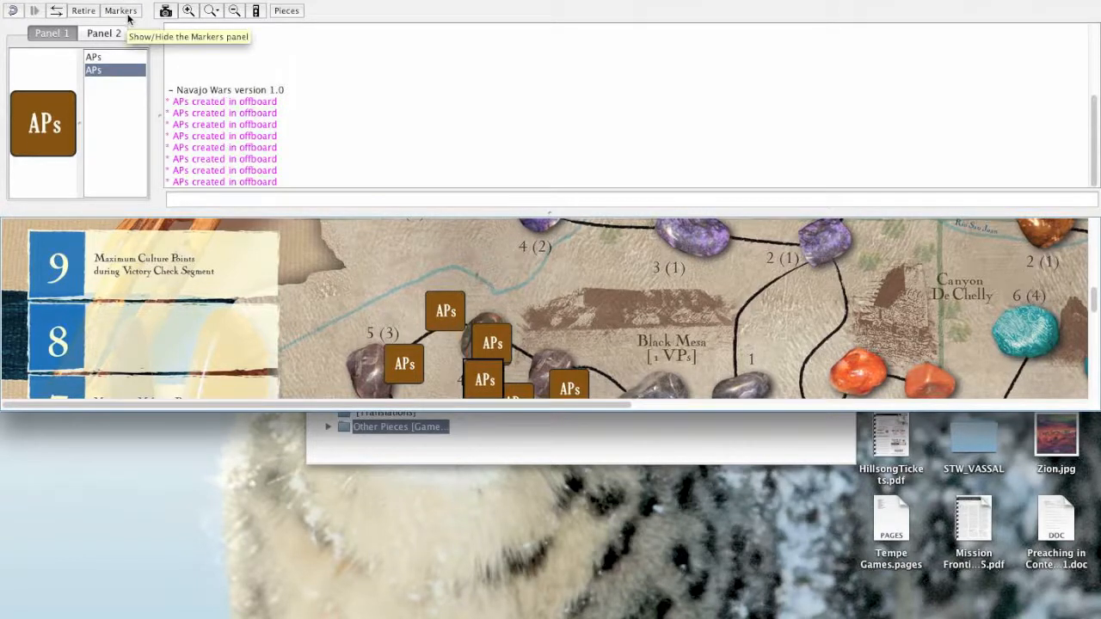
# - Show the Other Pieces palette, enlarge its window and place it beside the docked Markers palette
pyautogui.click(288, 12)
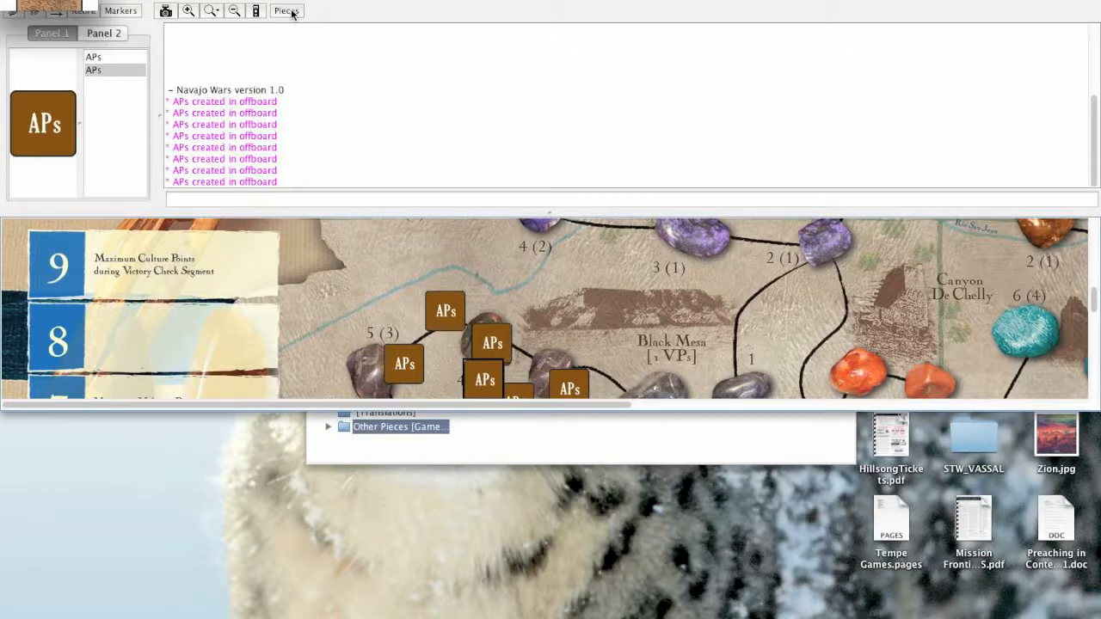
pyautogui.moveTo(357, 163); pyautogui.dragTo(511, 373)
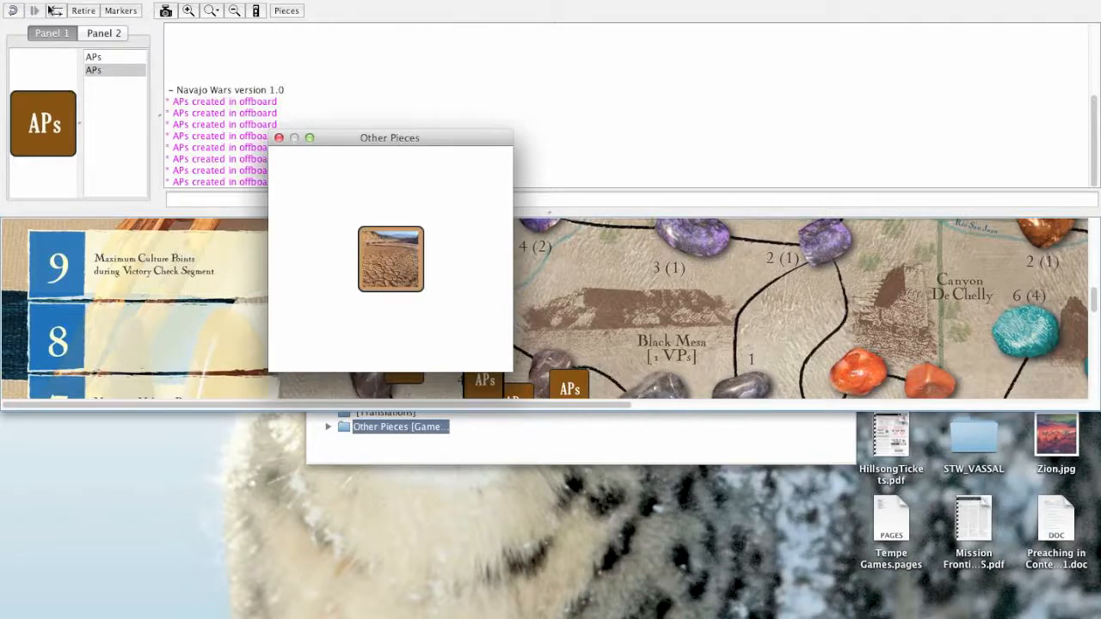
pyautogui.moveTo(402, 143); pyautogui.dragTo(294, 79)
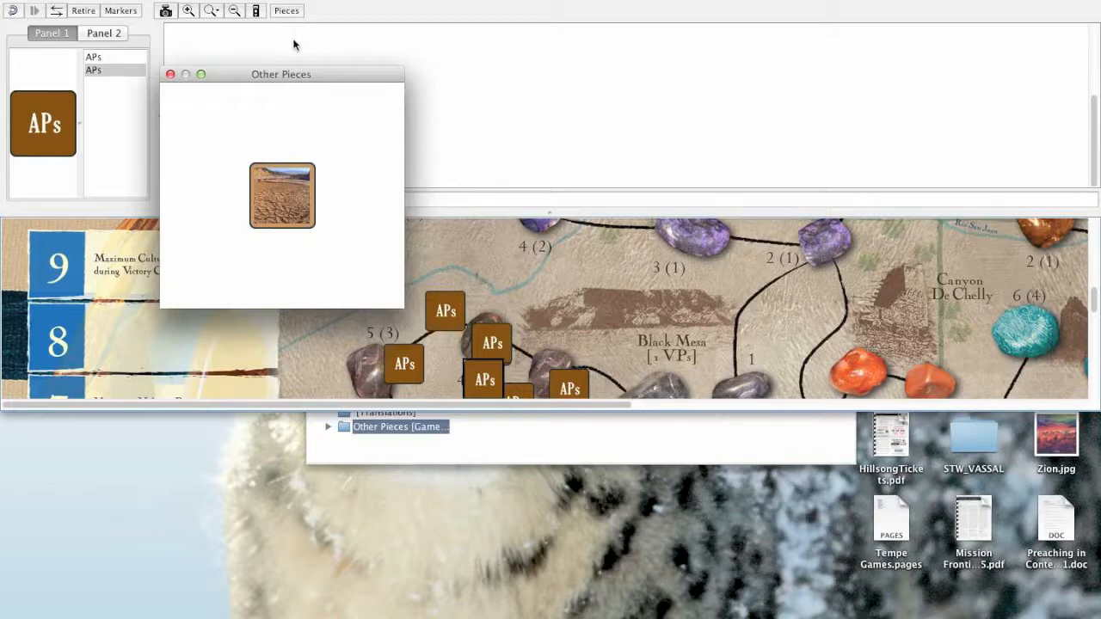
pyautogui.moveTo(225, 75); pyautogui.dragTo(289, 81)
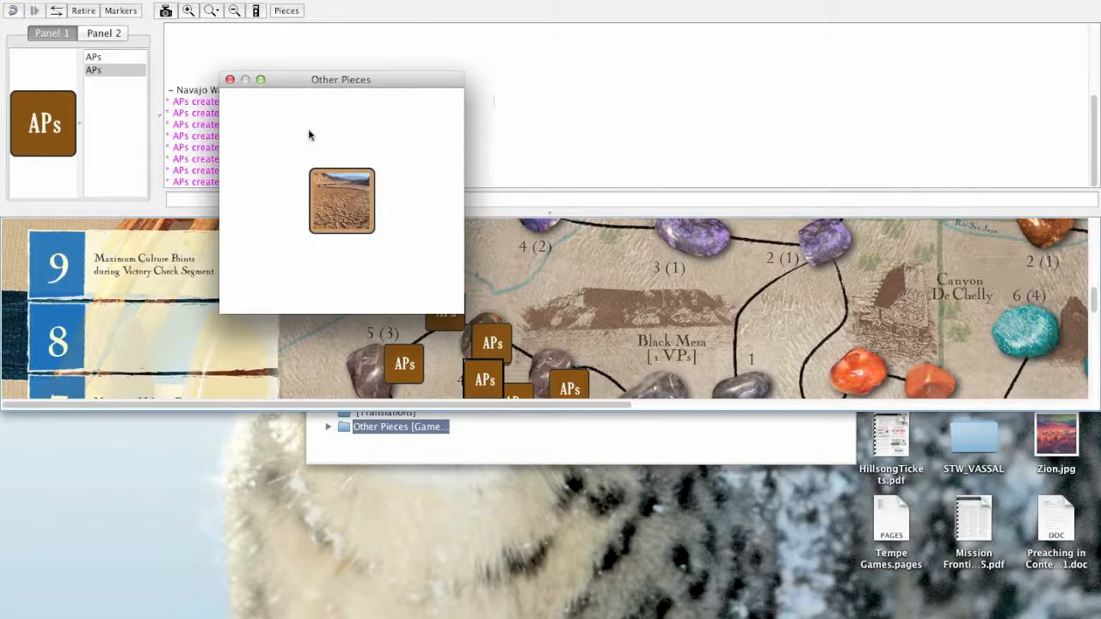
# - Move the floating Other Pieces palette down over the map's lower edge, switch focus to the main window, and return the palette beside the docked Markers palette
pyautogui.click(540, 103)
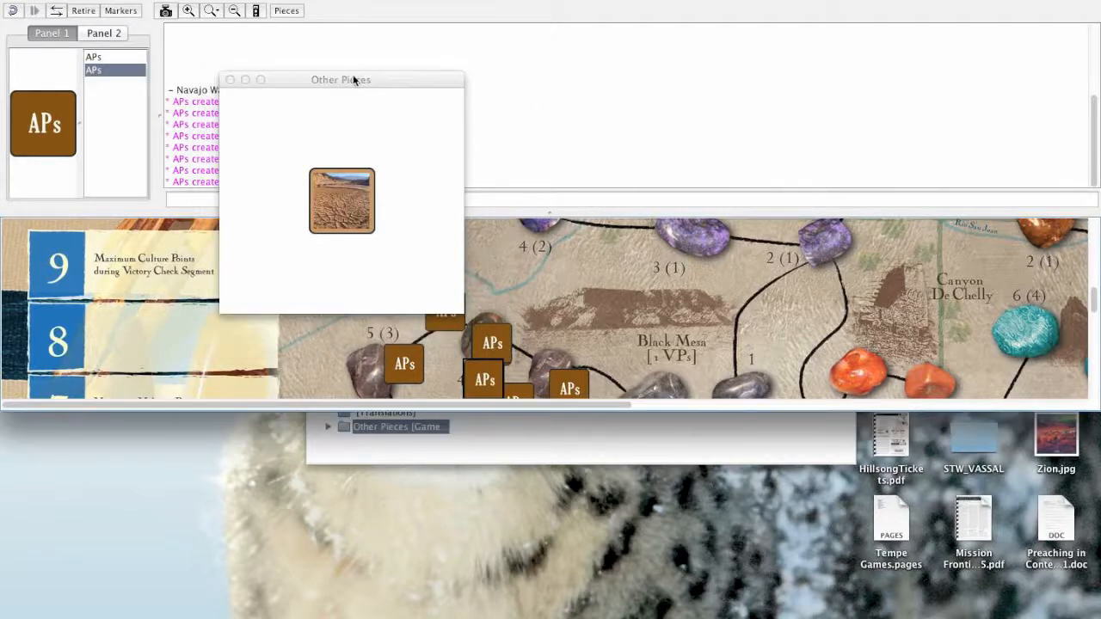
pyautogui.moveTo(352, 75); pyautogui.dragTo(360, 348)
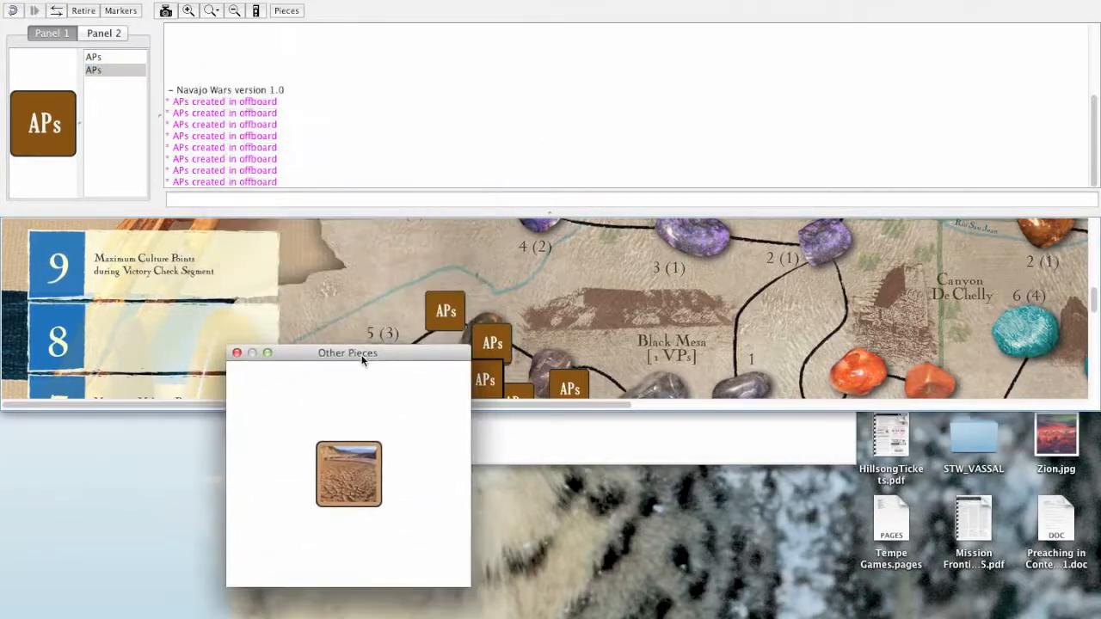
pyautogui.click(371, 251)
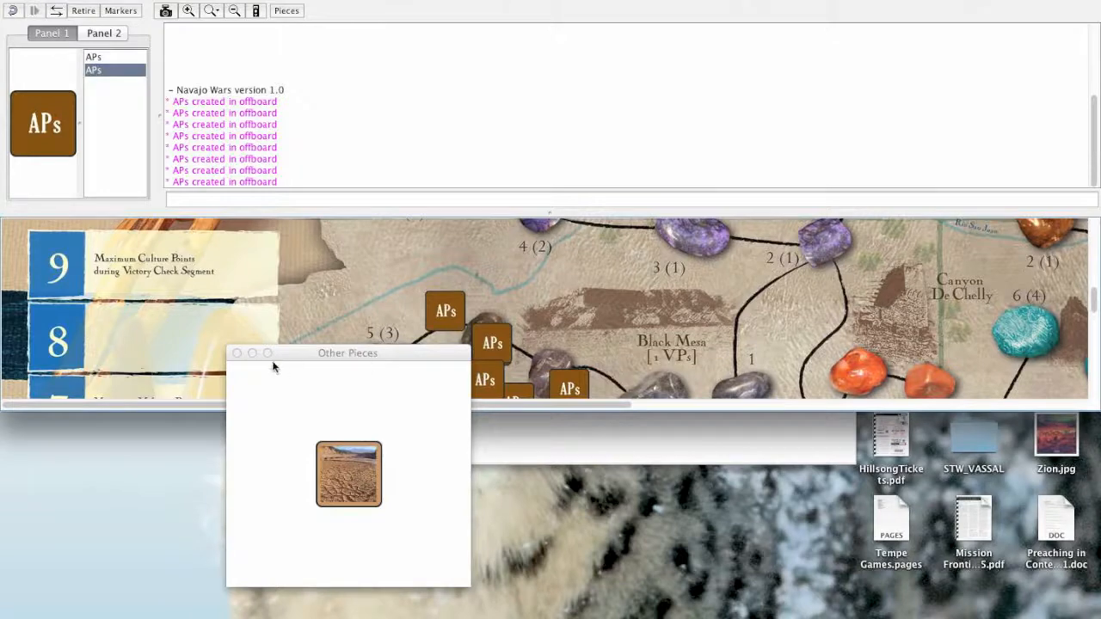
pyautogui.moveTo(403, 353); pyautogui.dragTo(382, 73)
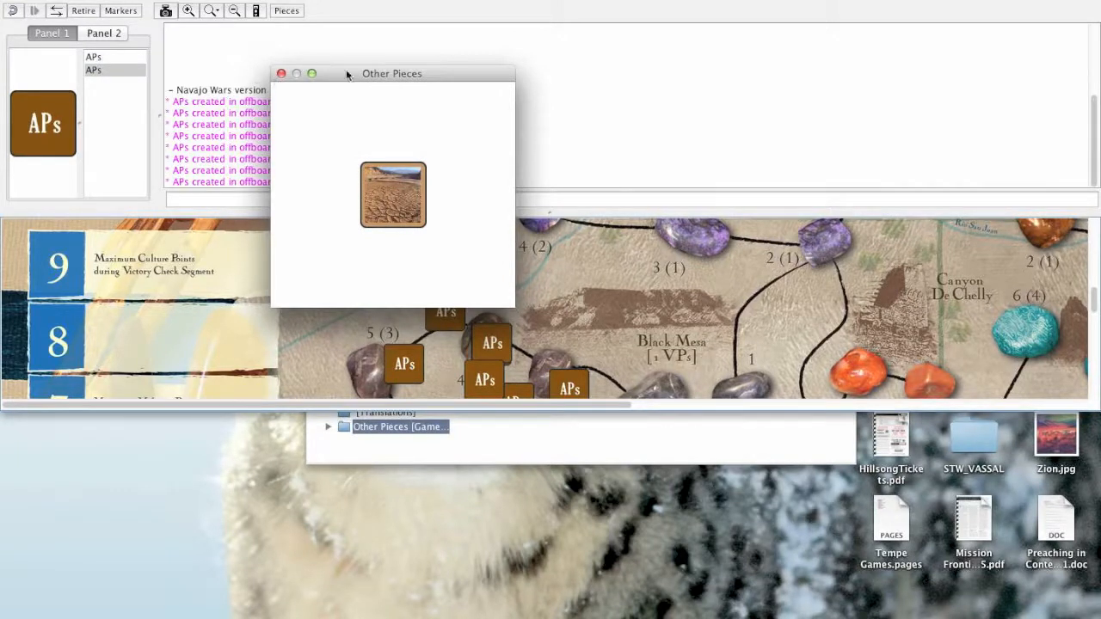
pyautogui.moveTo(355, 74); pyautogui.dragTo(271, 35)
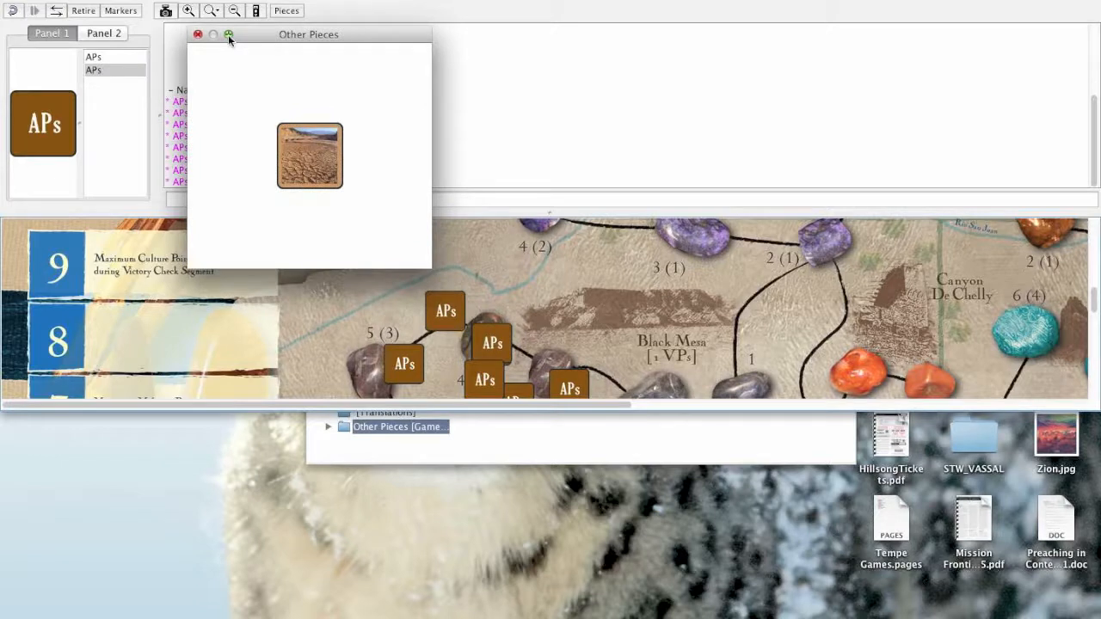
# - Toggle the Other Pieces palette off and on, leave it hidden, and bring the Module Editor to the front
pyautogui.click(289, 12)
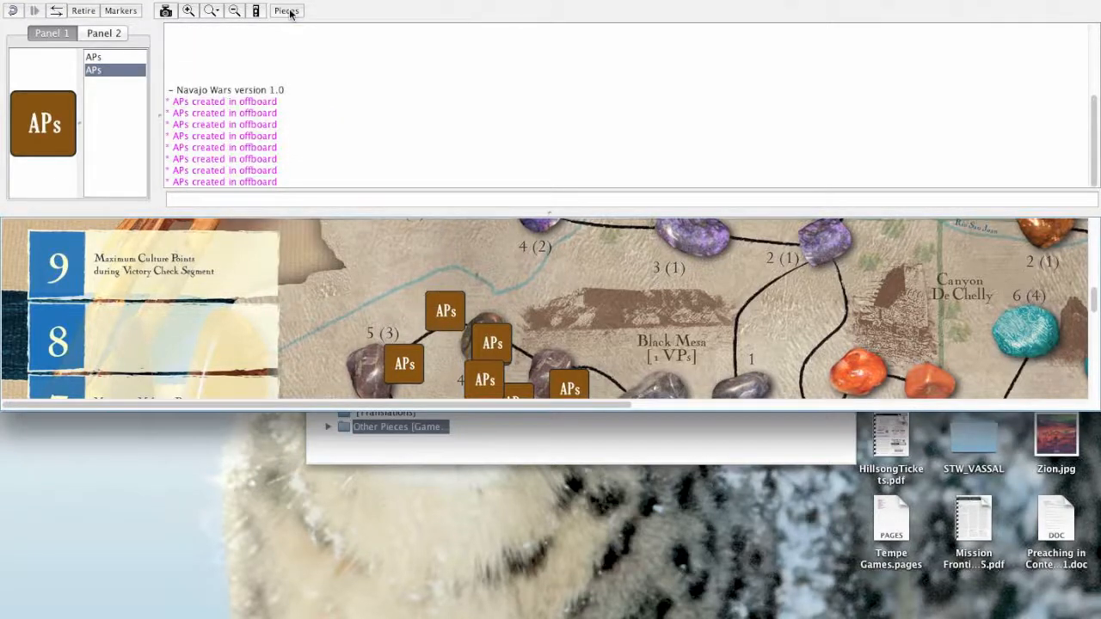
pyautogui.click(289, 12)
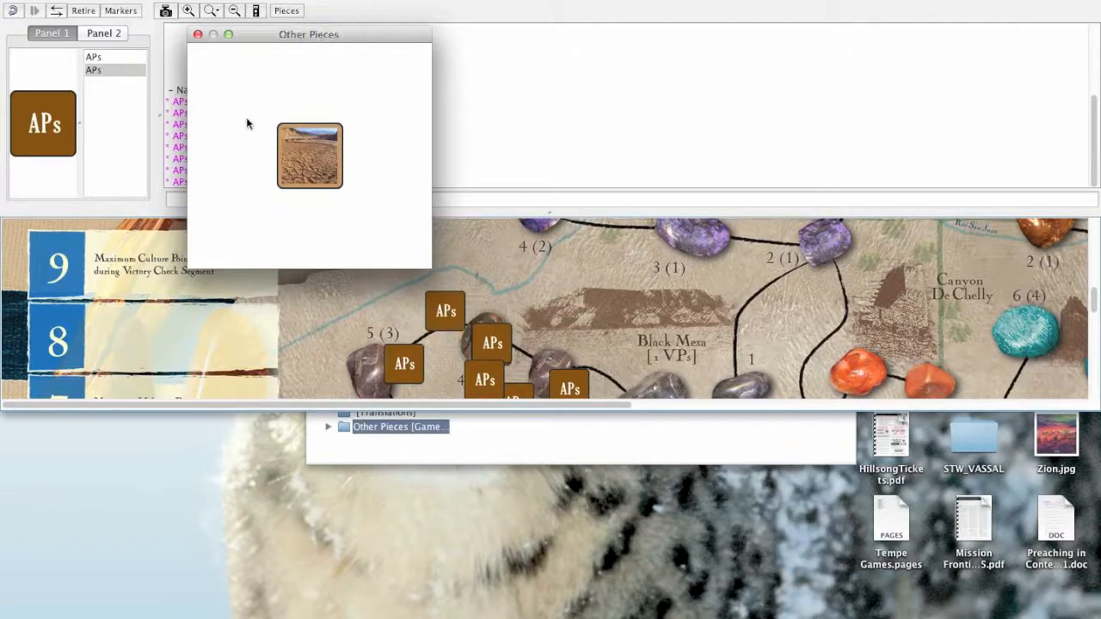
pyautogui.click(284, 11)
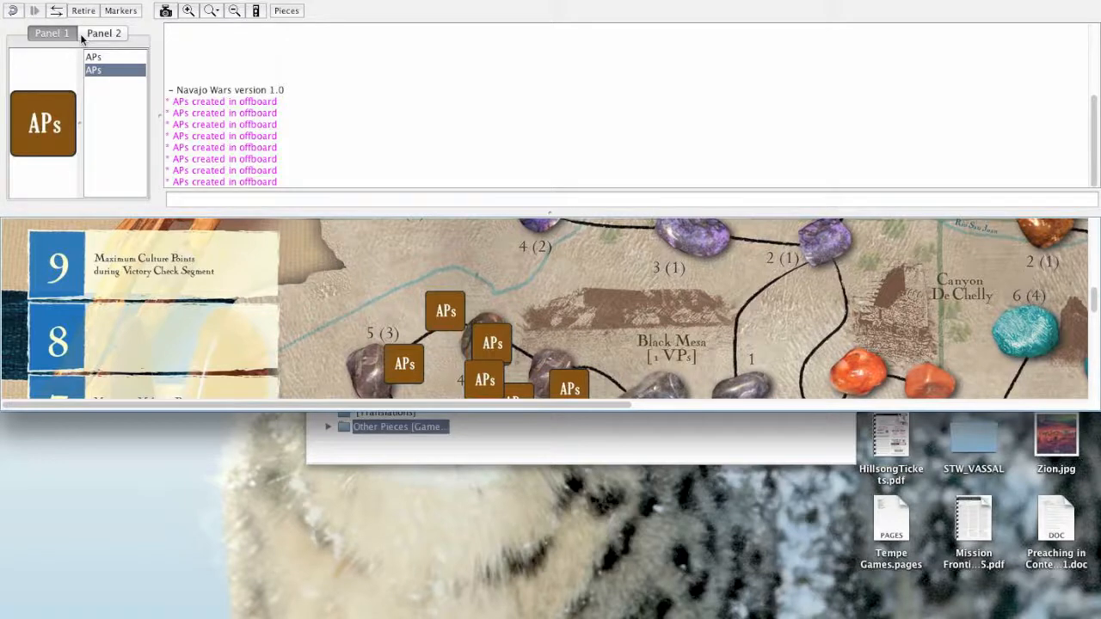
pyautogui.click(510, 416)
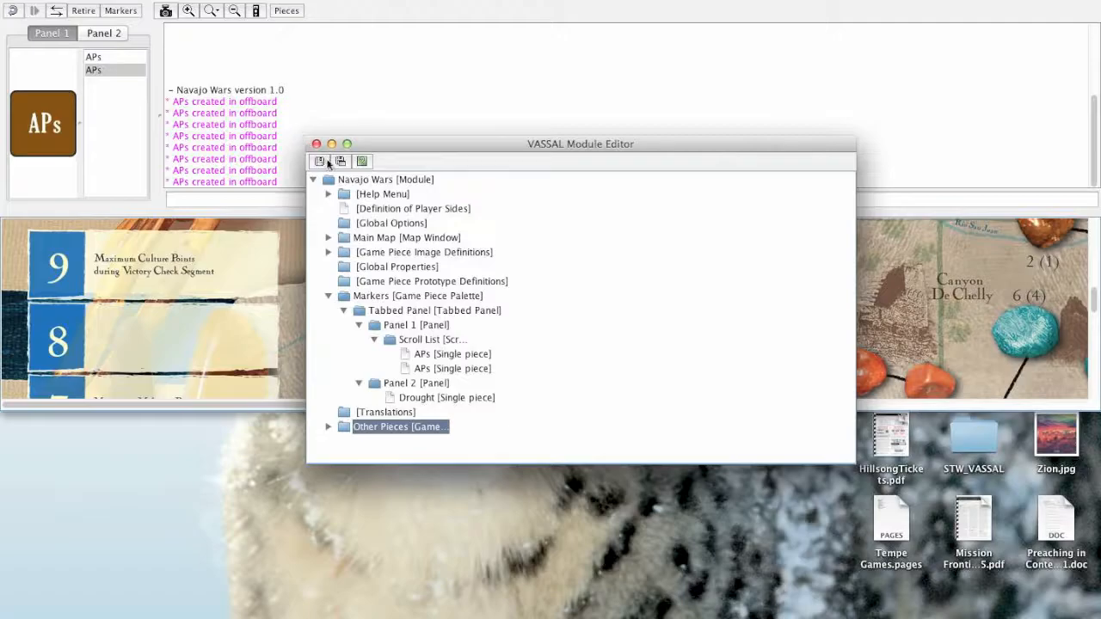
pyautogui.click(644, 0)
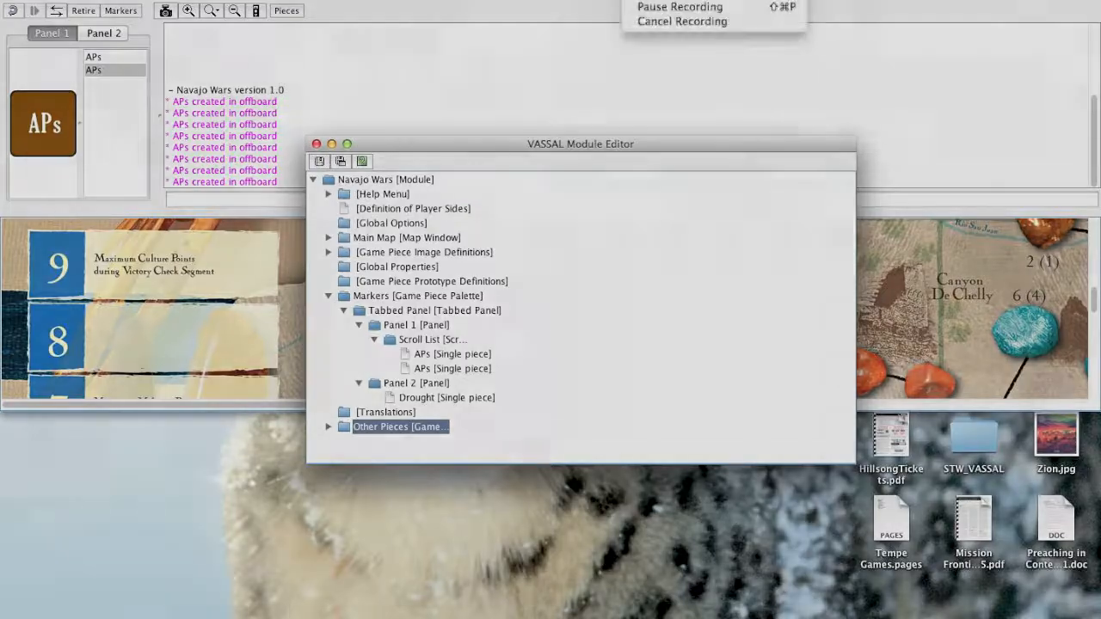